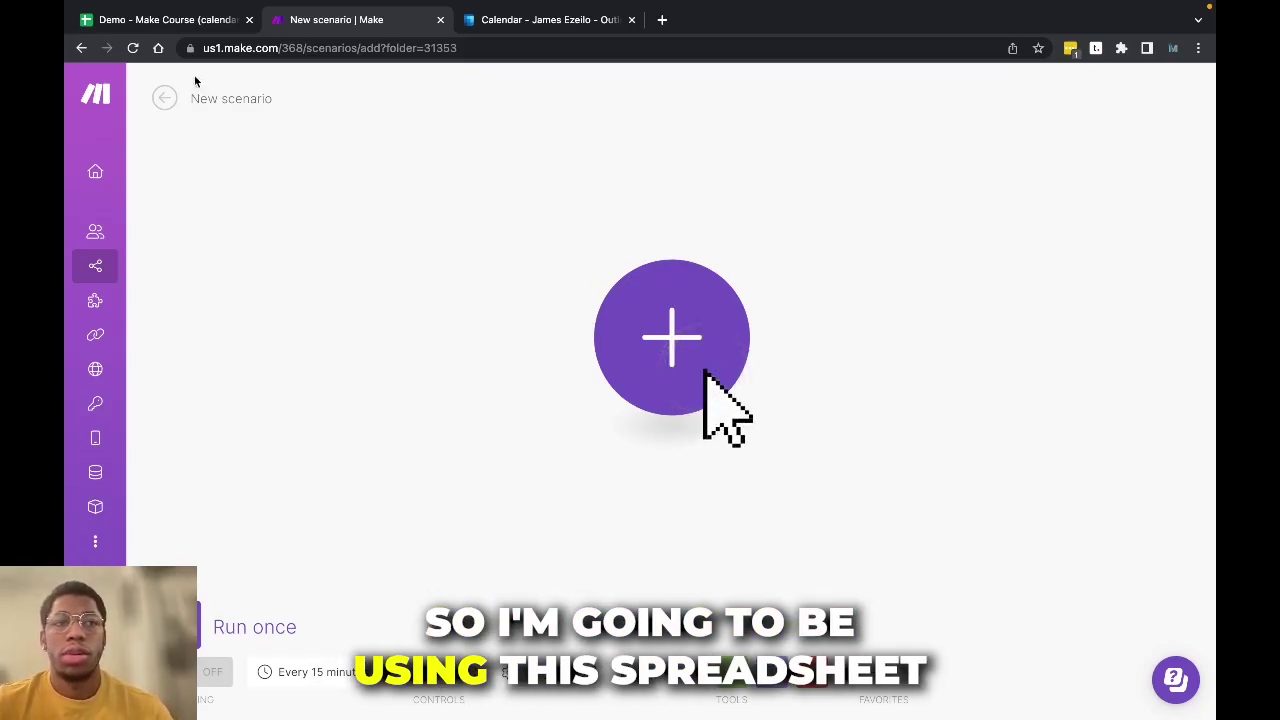
Look over the meeting spreadsheet in Google Sheets and the monthly calendar in Outlook, returning to the scenario in Make
click(165, 24)
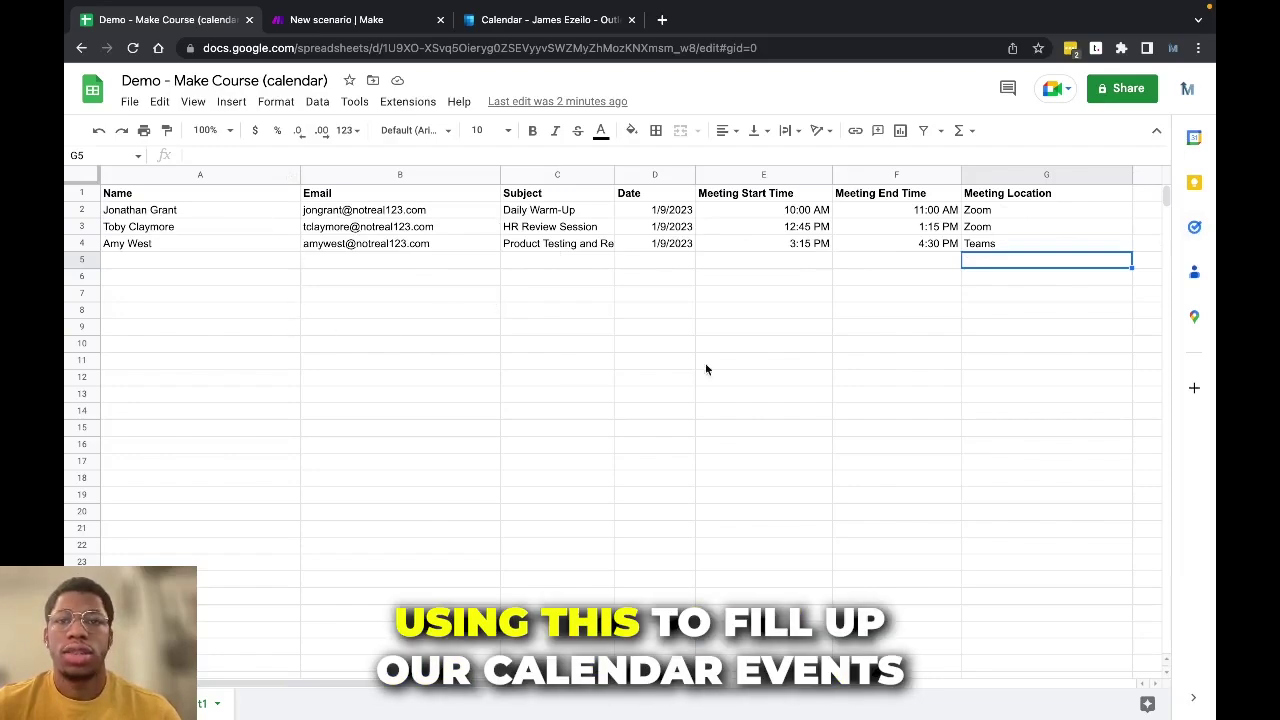
click(560, 19)
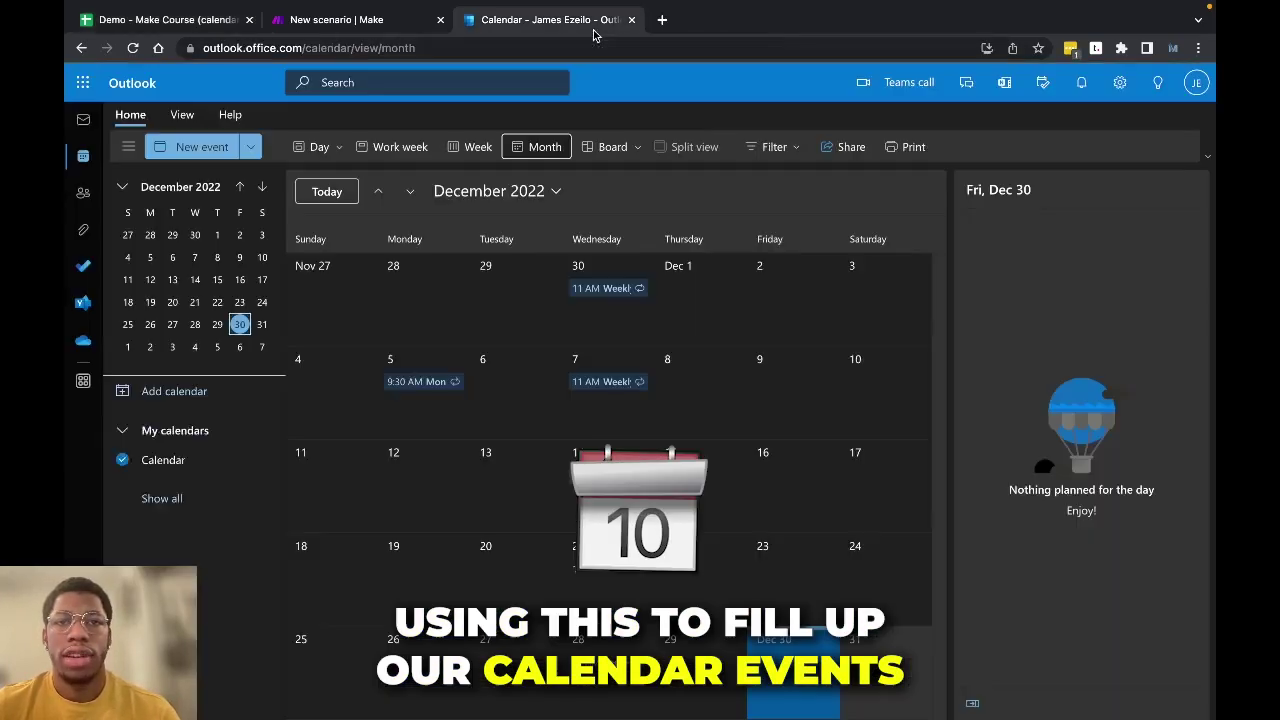
click(349, 19)
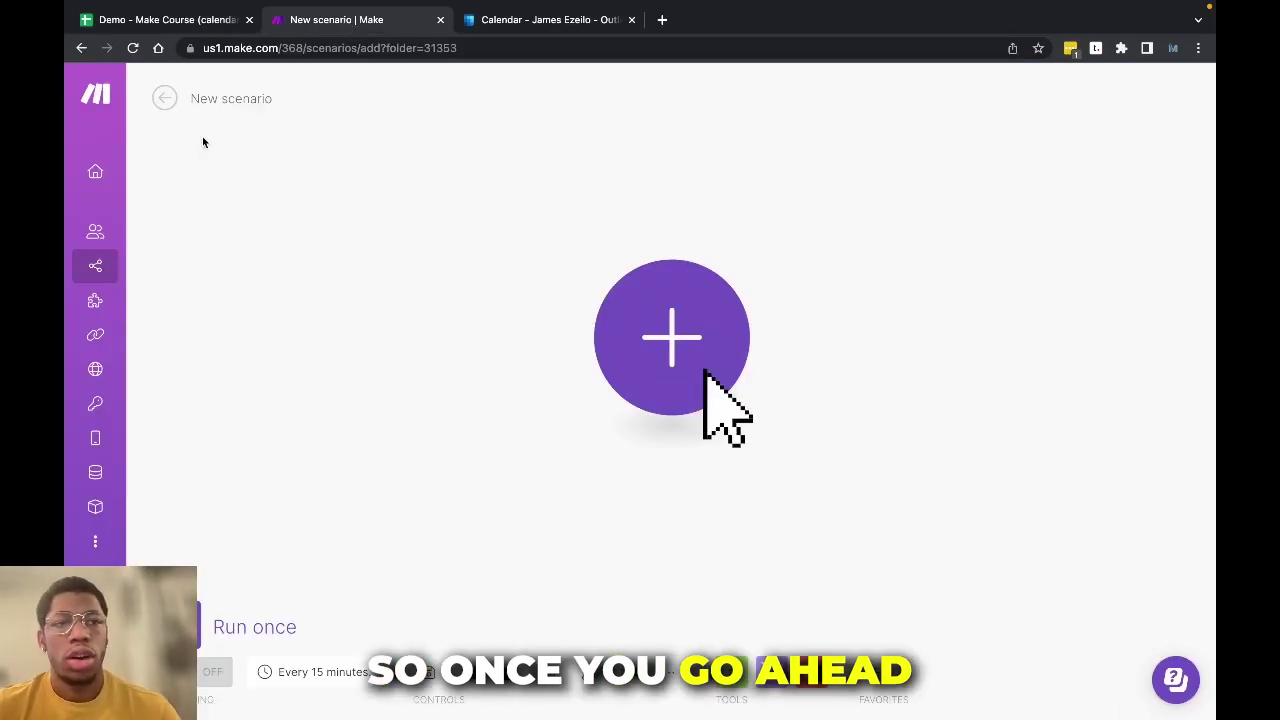
Leave the open scenario, discarding its unsaved changes, and create a new scenario
click(164, 98)
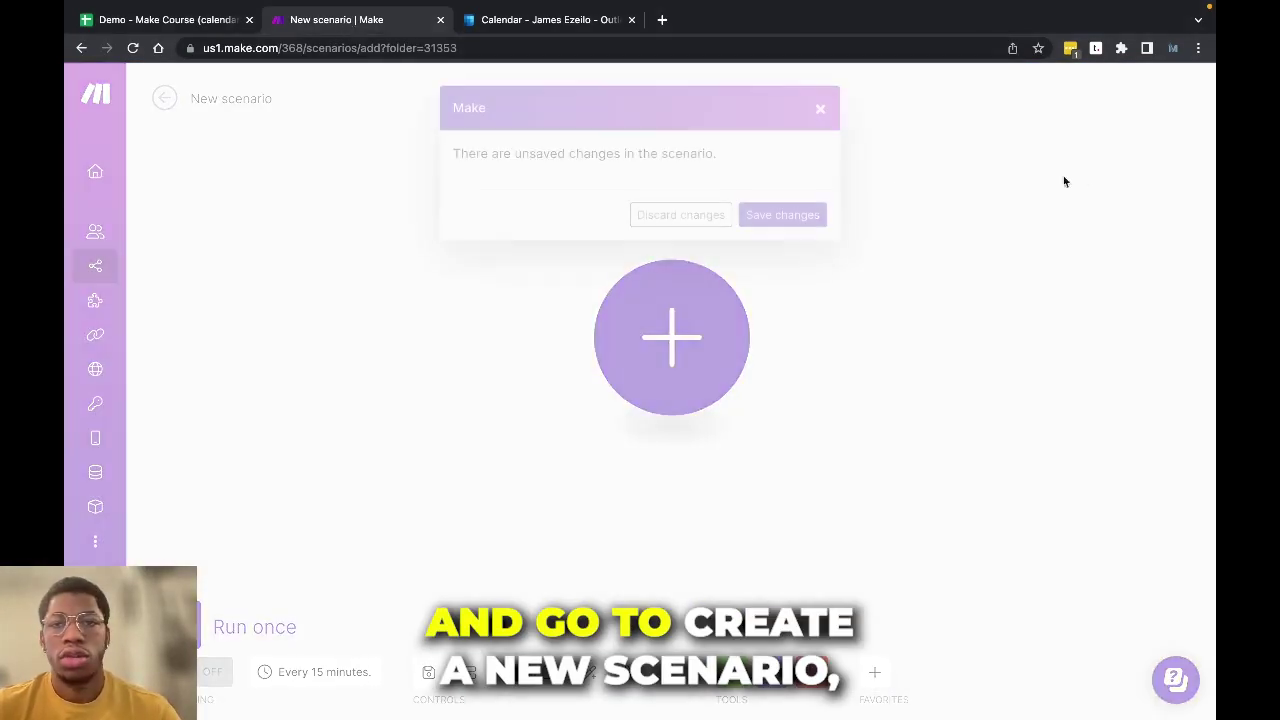
click(680, 214)
click(1100, 94)
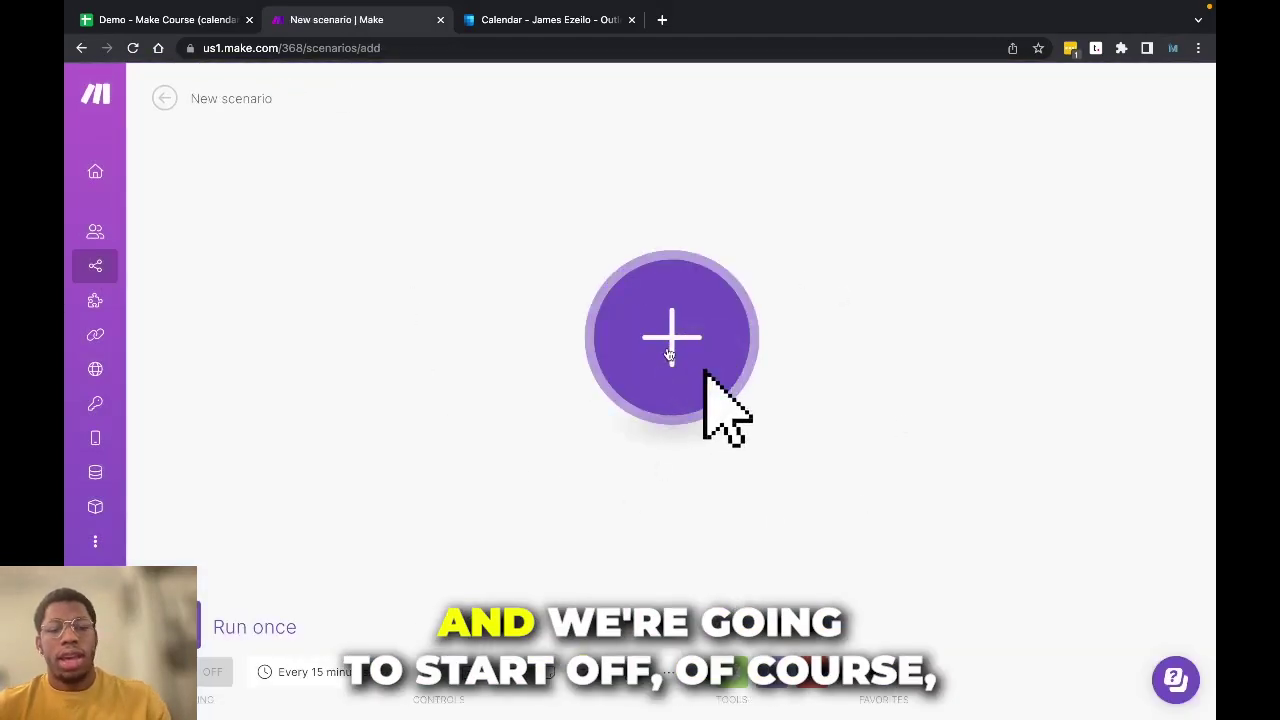
Name the new scenario "Construction 2: Working with Calendar Events"
click(670, 355)
click(503, 249)
click(244, 100)
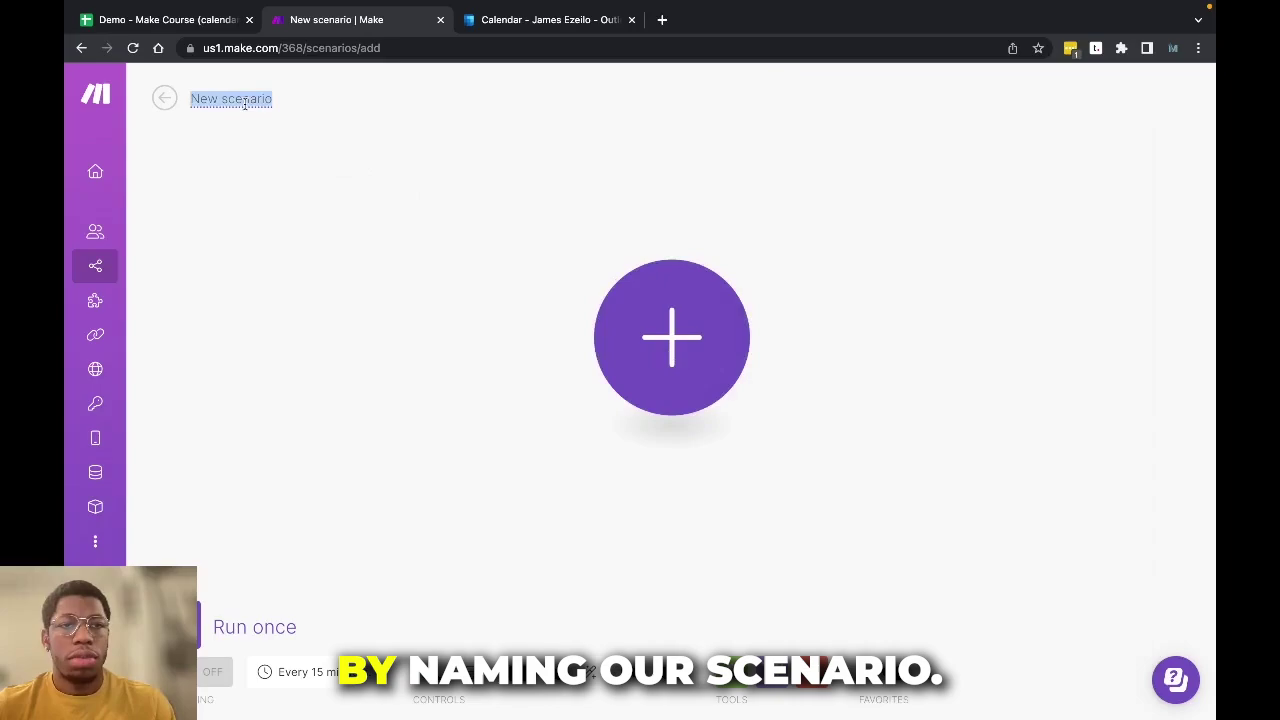
text(co)
key(BackSpace)
key(BackSpace)
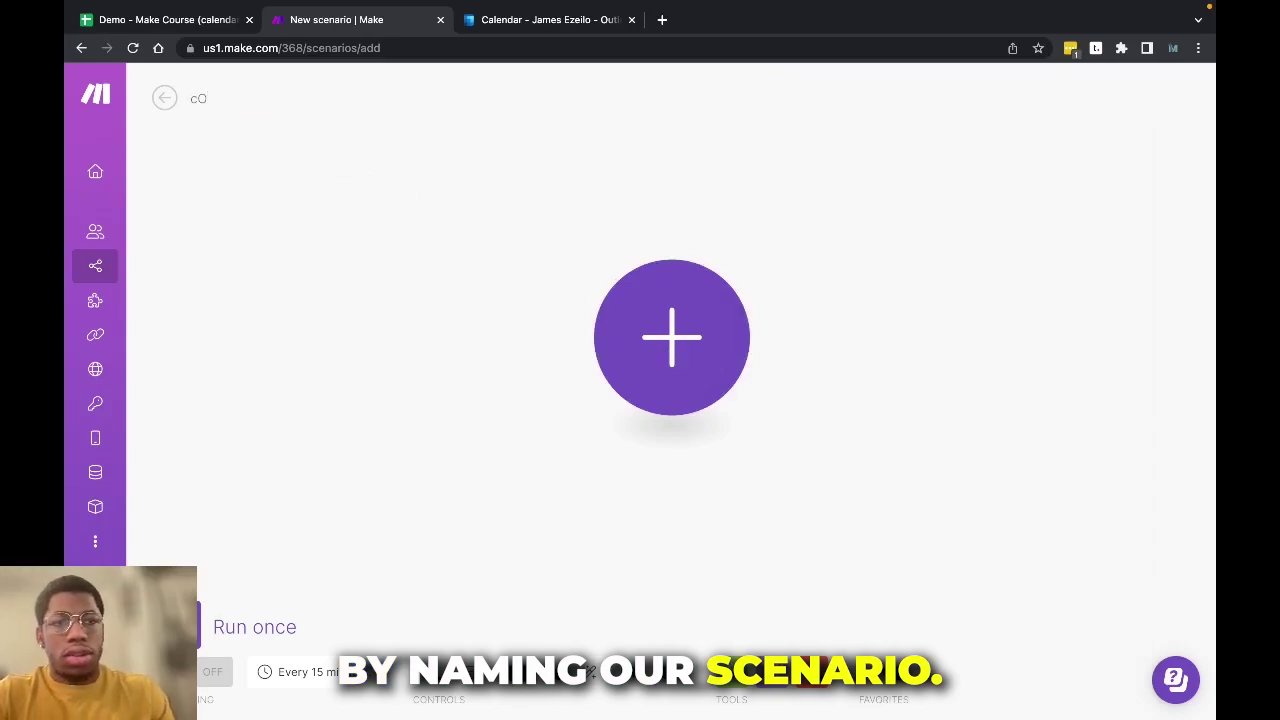
text(onstruction)
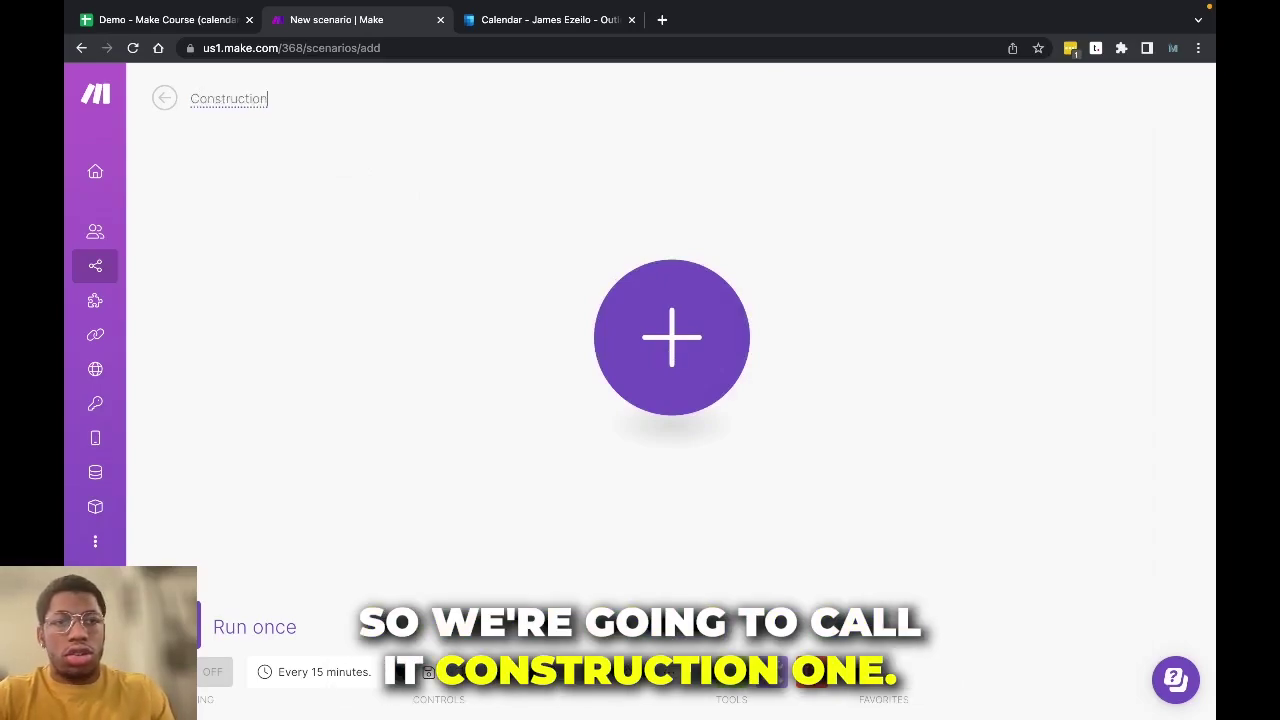
text(1)
key(BackSpace)
text(2)
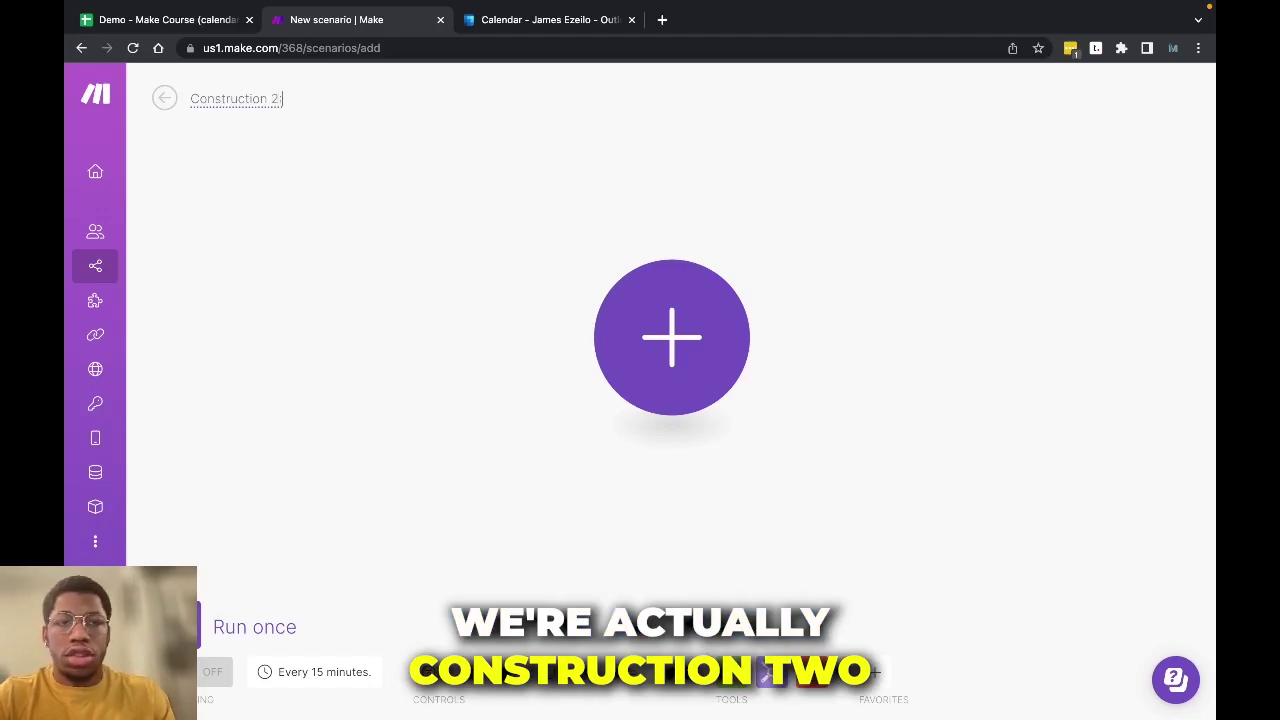
text(: Working)
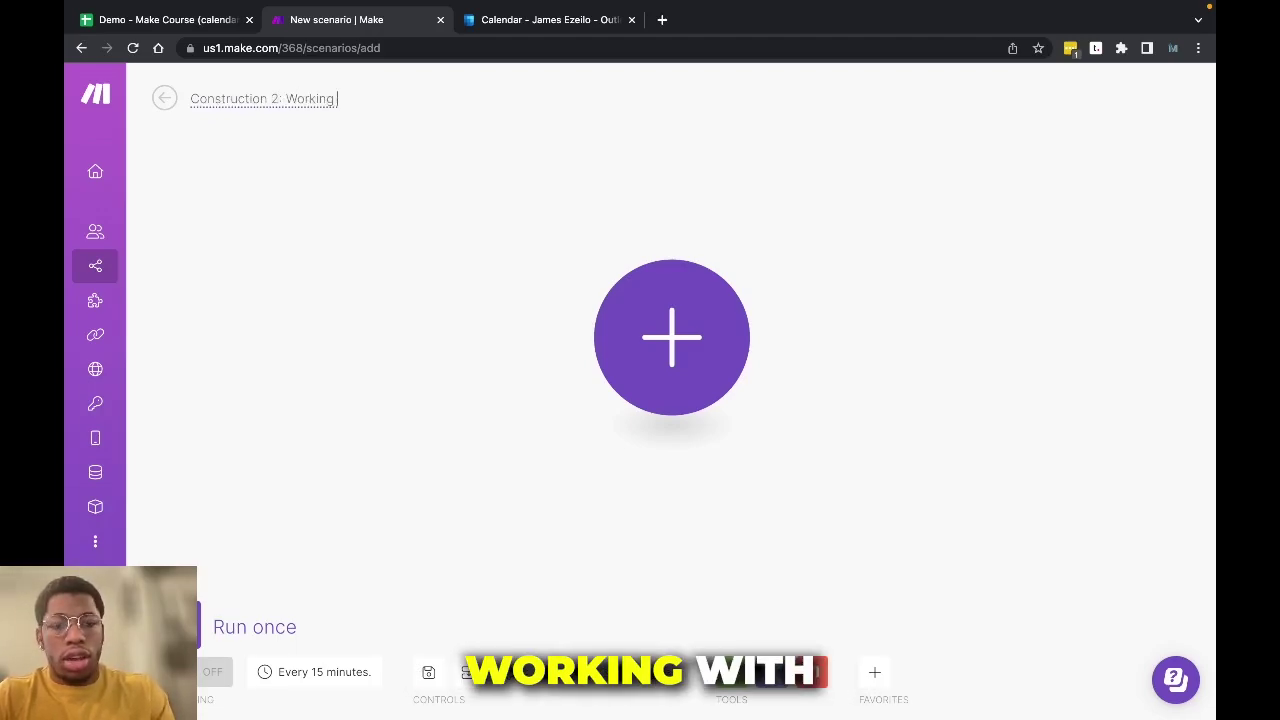
text( with Calenda)
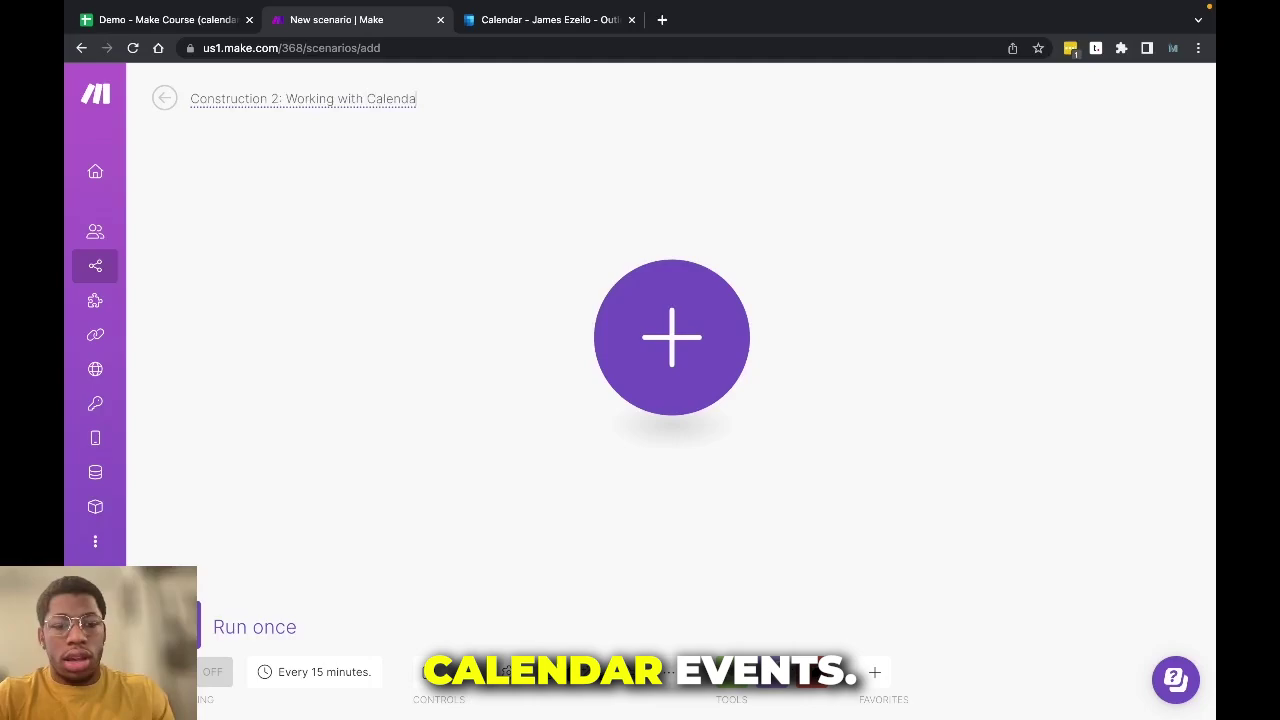
text(r Events)
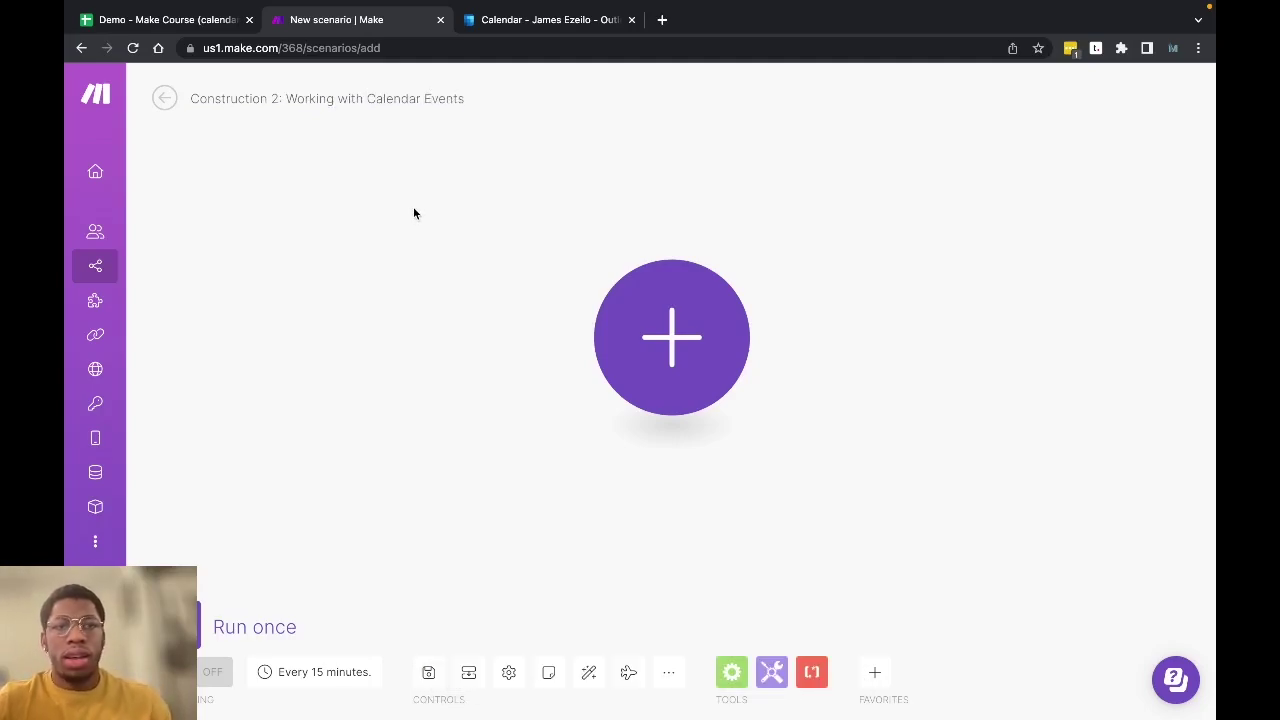
Add the Google Sheets "Get Range Values" module as the scenario's first module
click(672, 322)
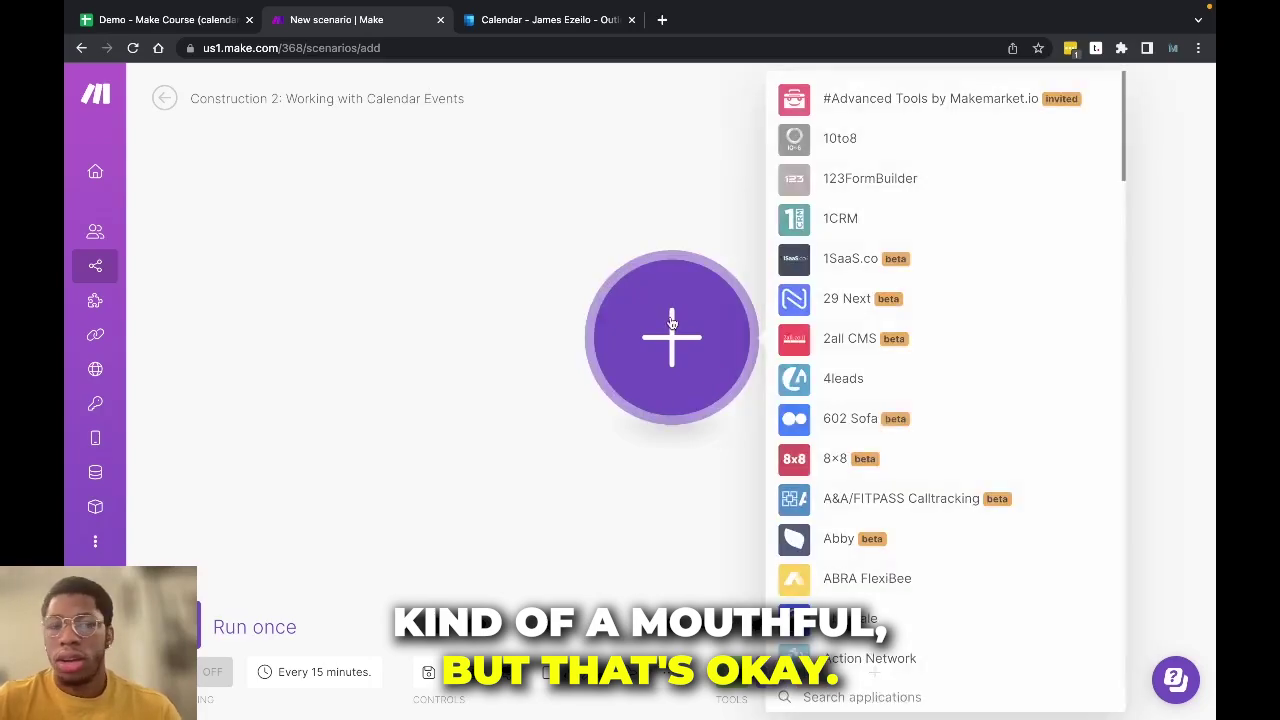
text(she)
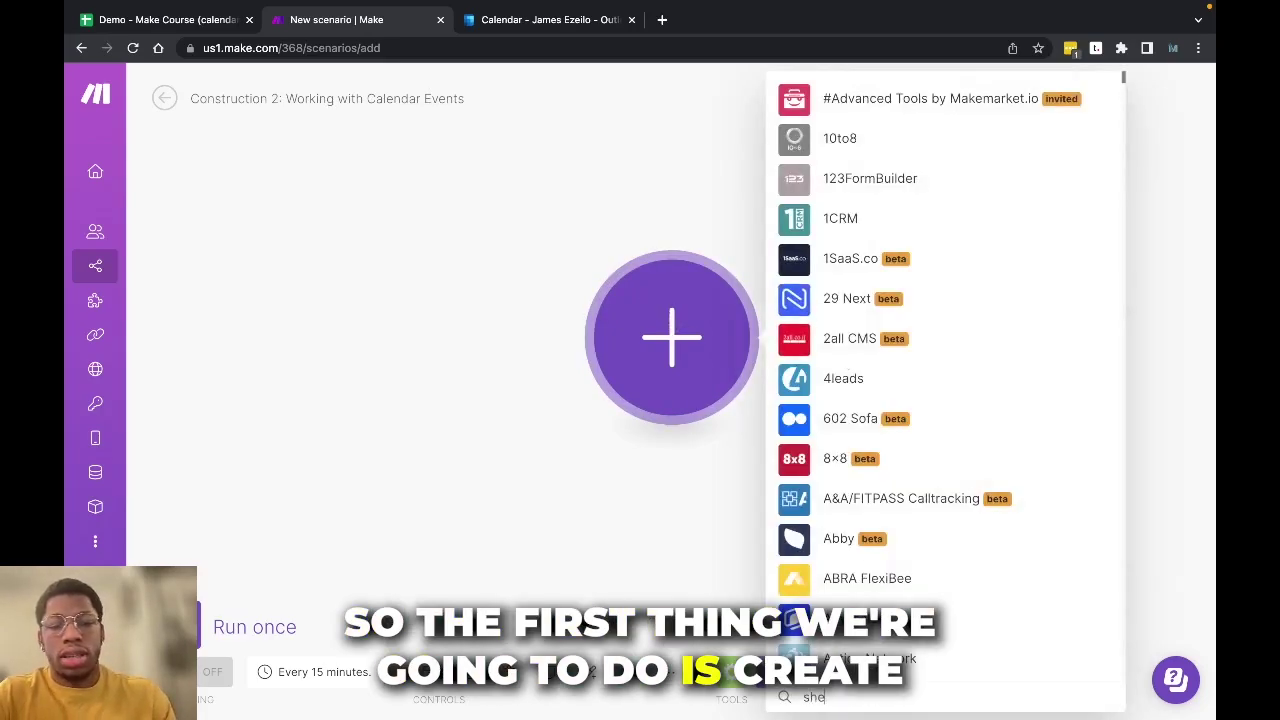
text(ets)
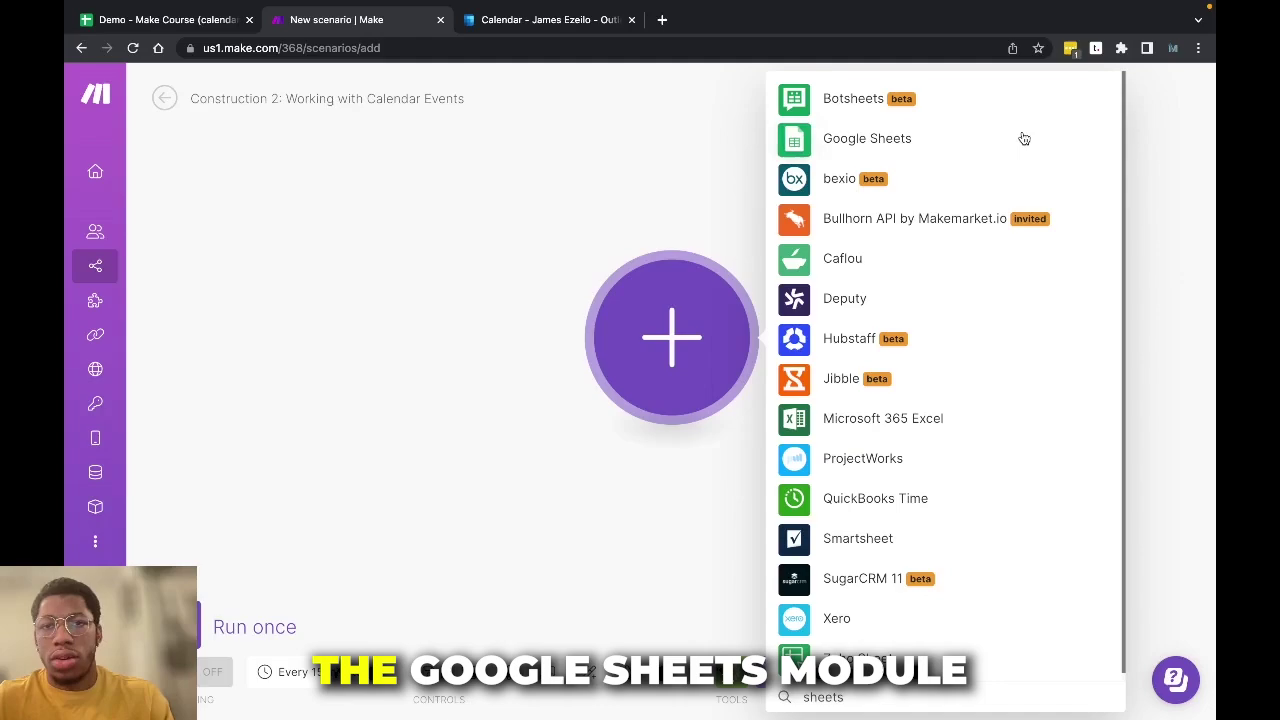
click(1024, 138)
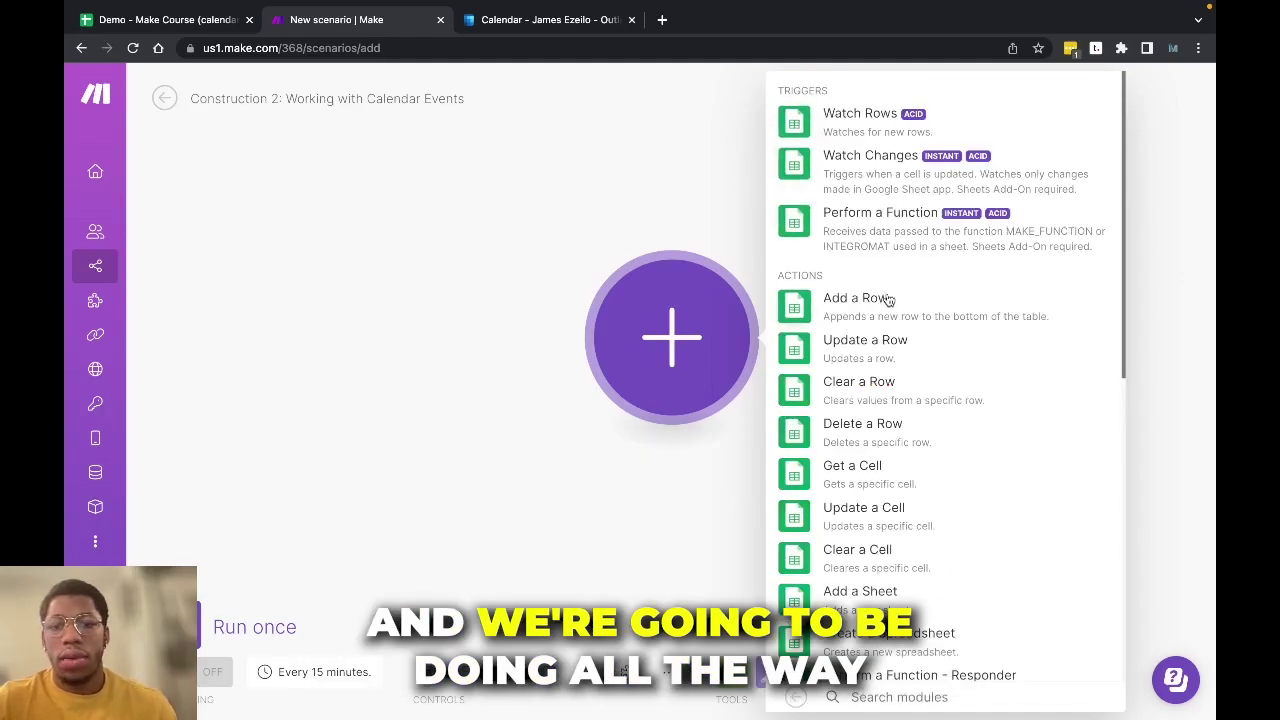
scroll(887, 310, down, 6)
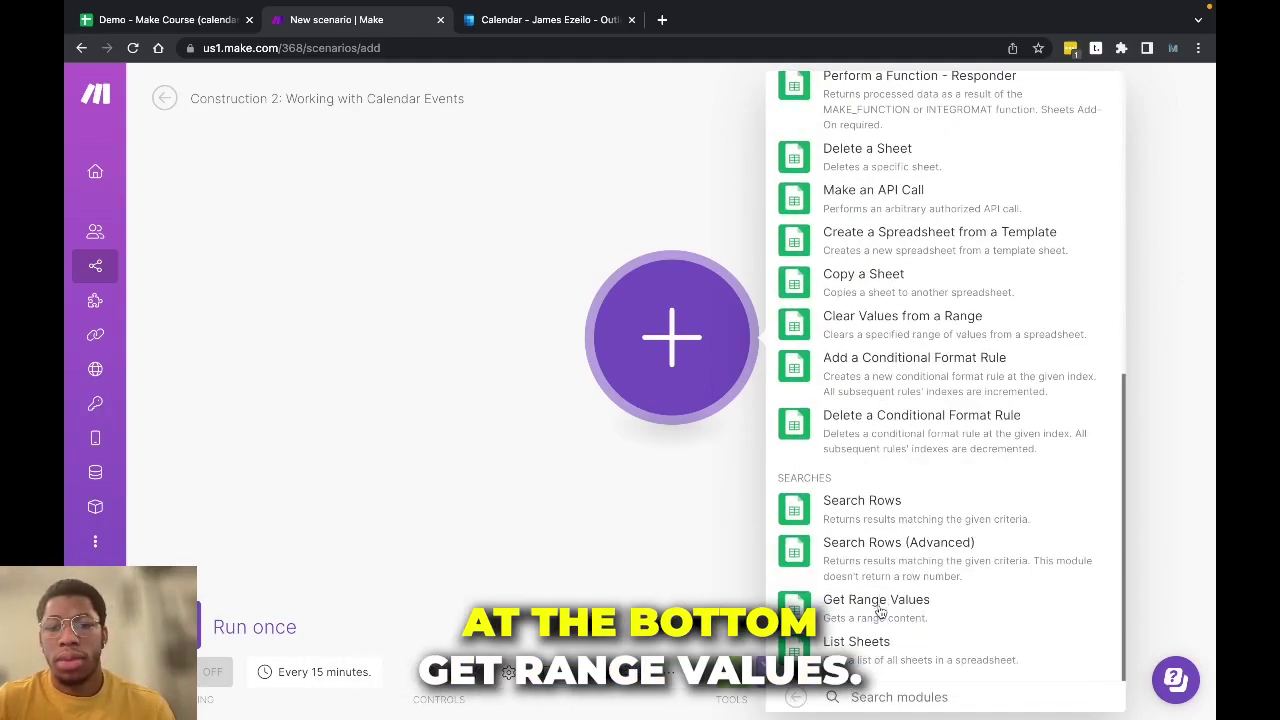
click(879, 606)
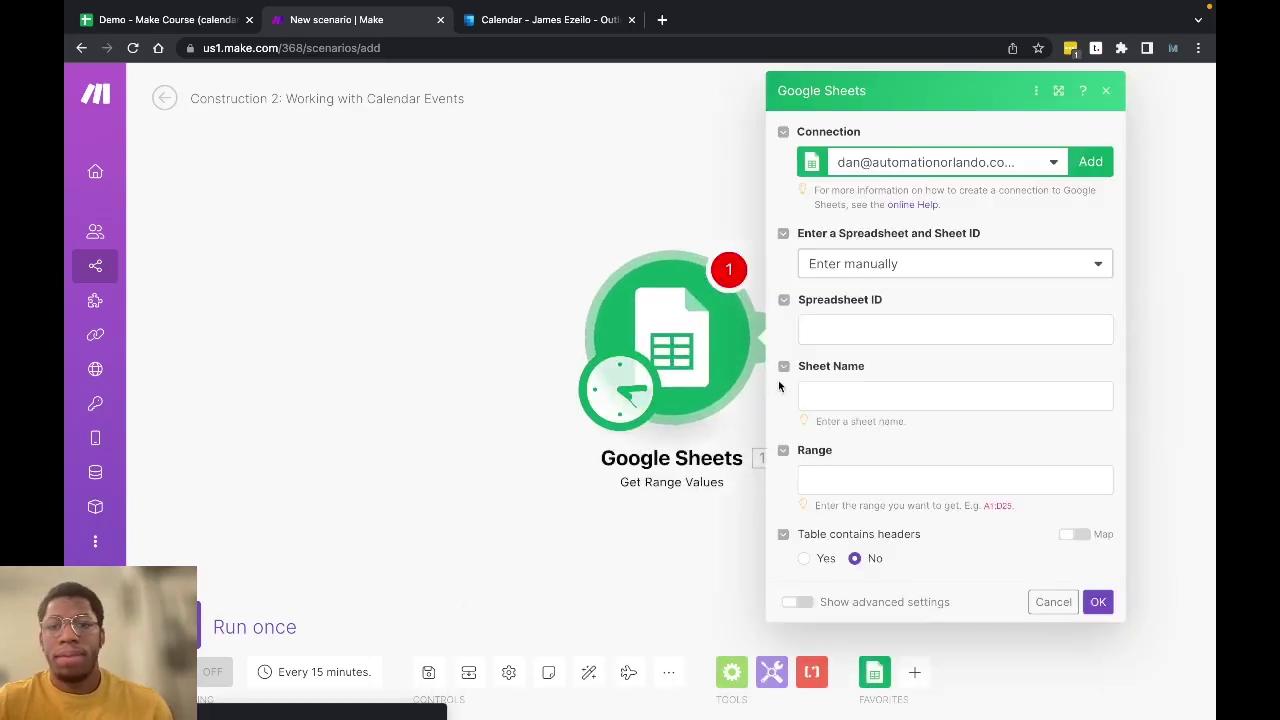
Set the module to select from the list, choosing the spreadsheet "Demo - Make Course (calendar)" and its Sheet1
click(904, 326)
click(897, 277)
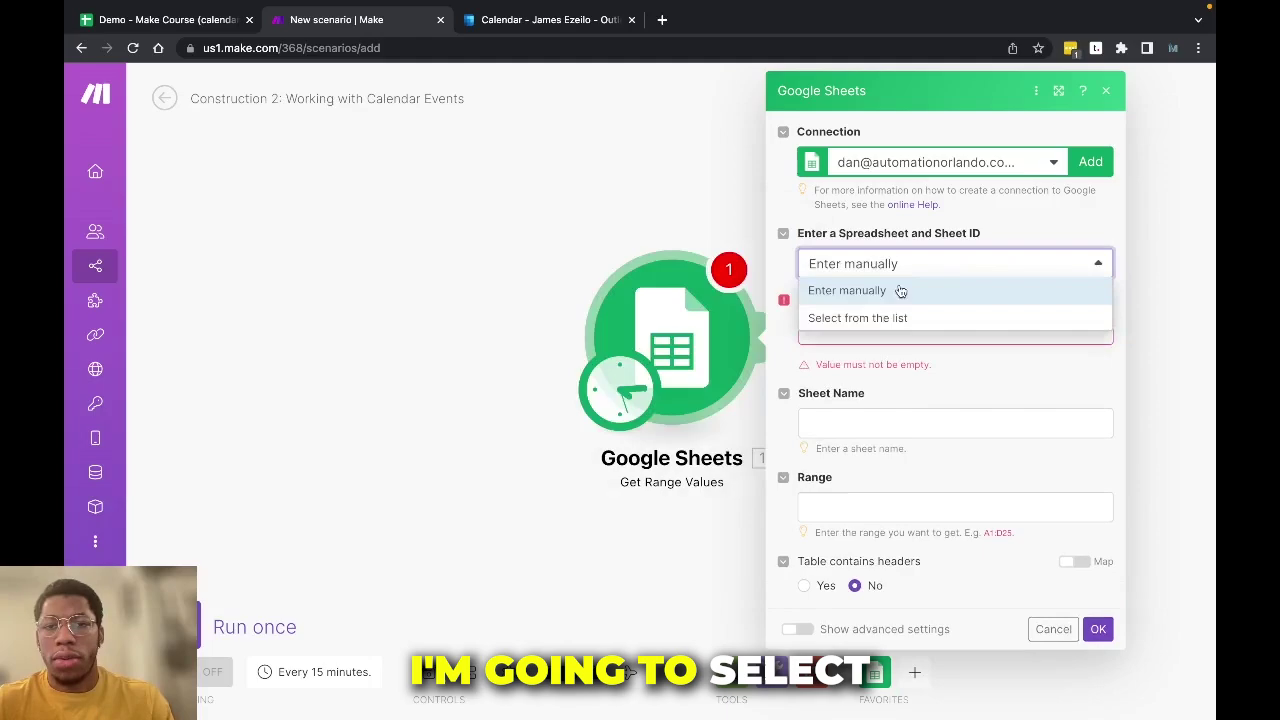
click(892, 317)
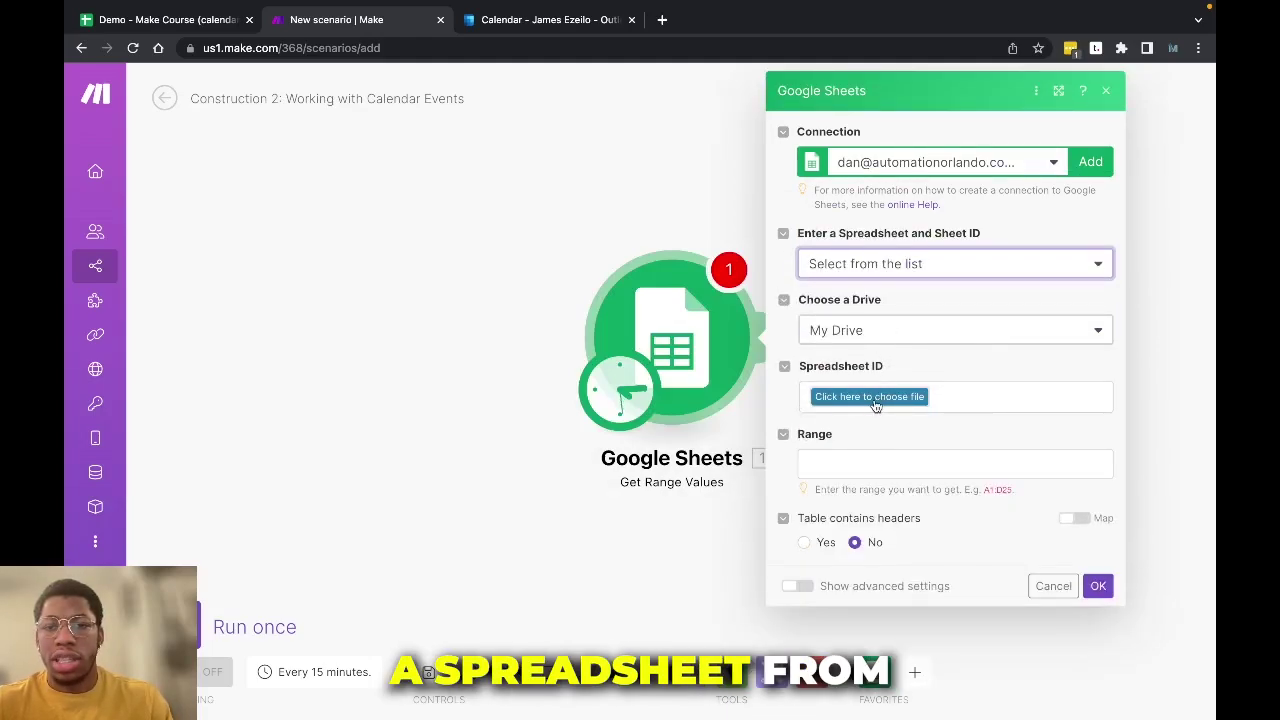
click(873, 398)
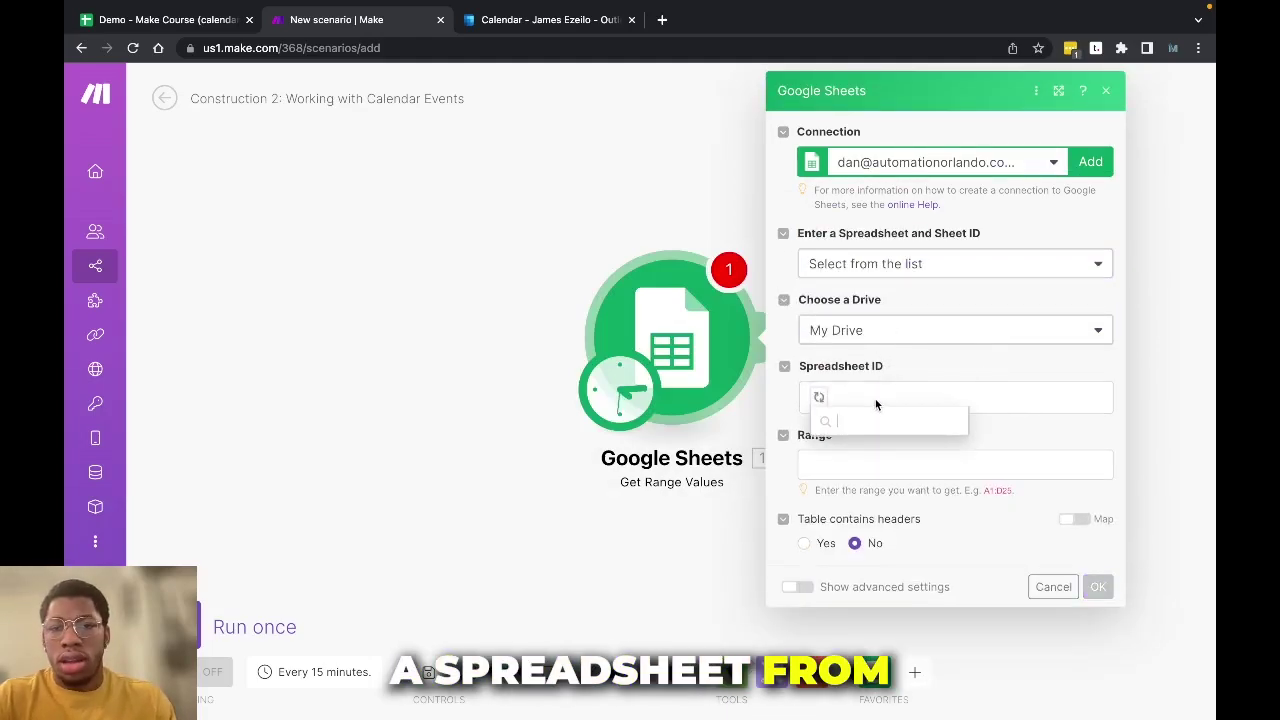
text(demo)
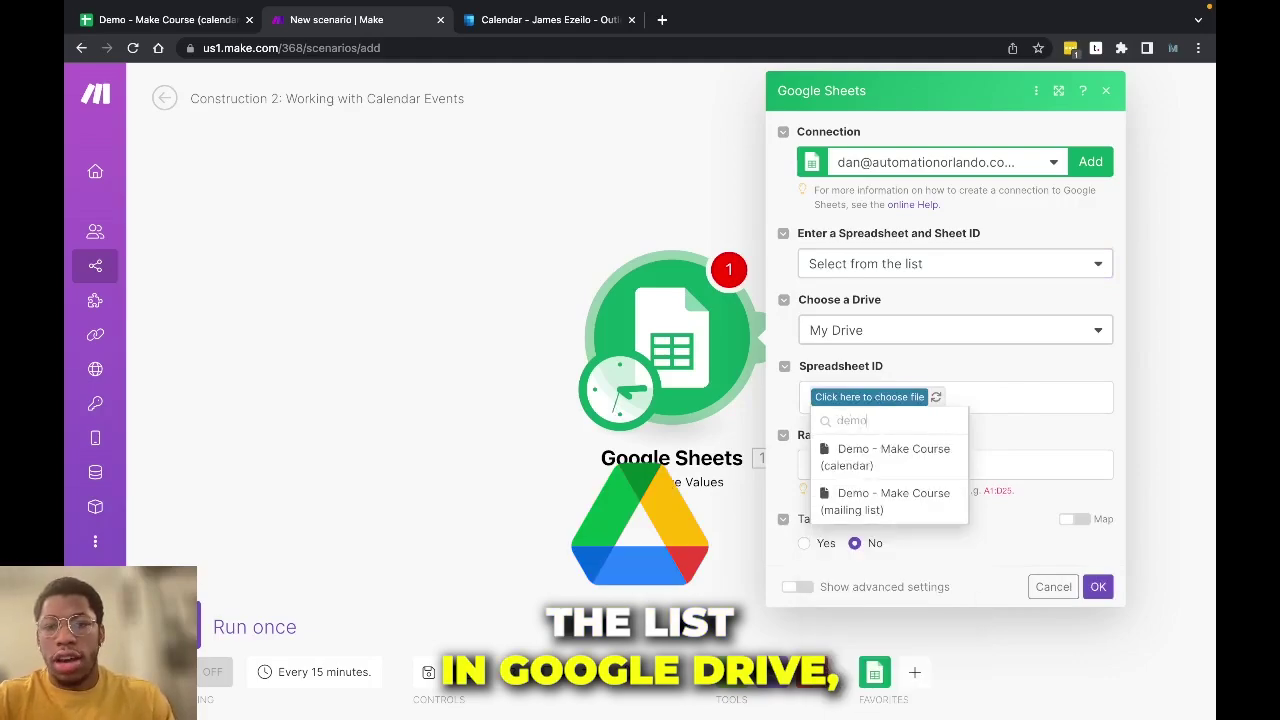
click(886, 452)
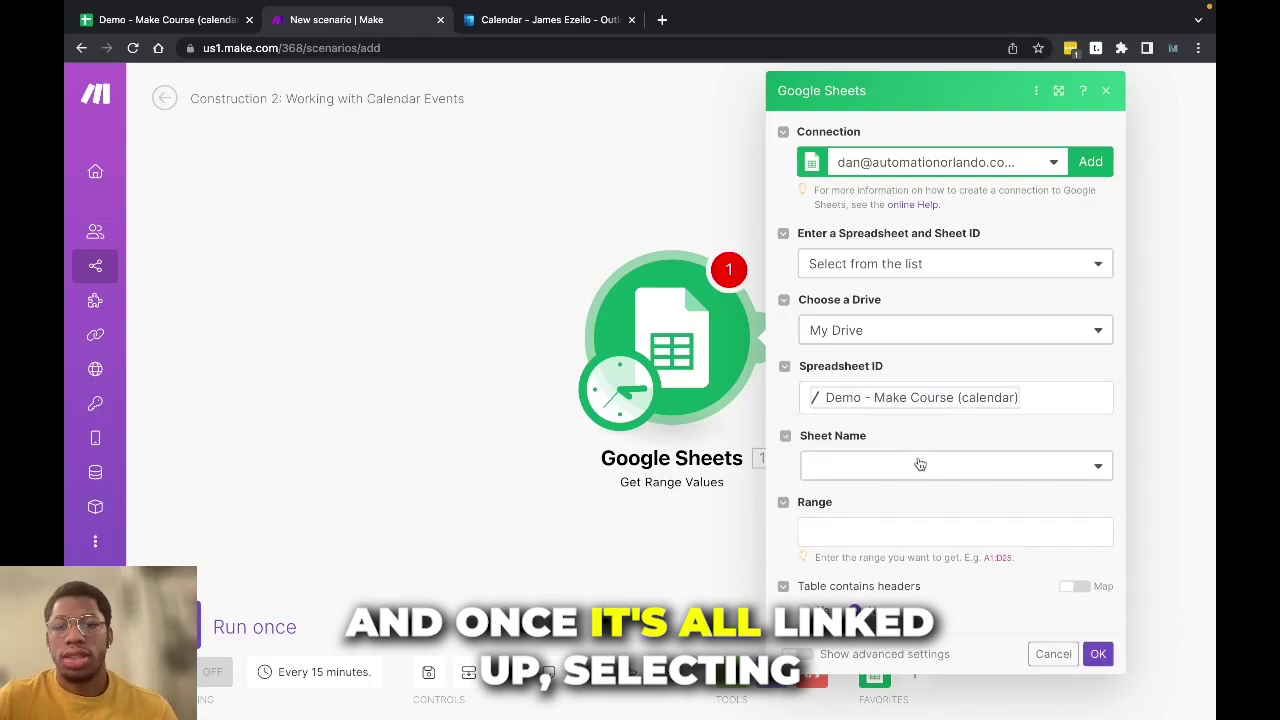
click(921, 462)
click(858, 497)
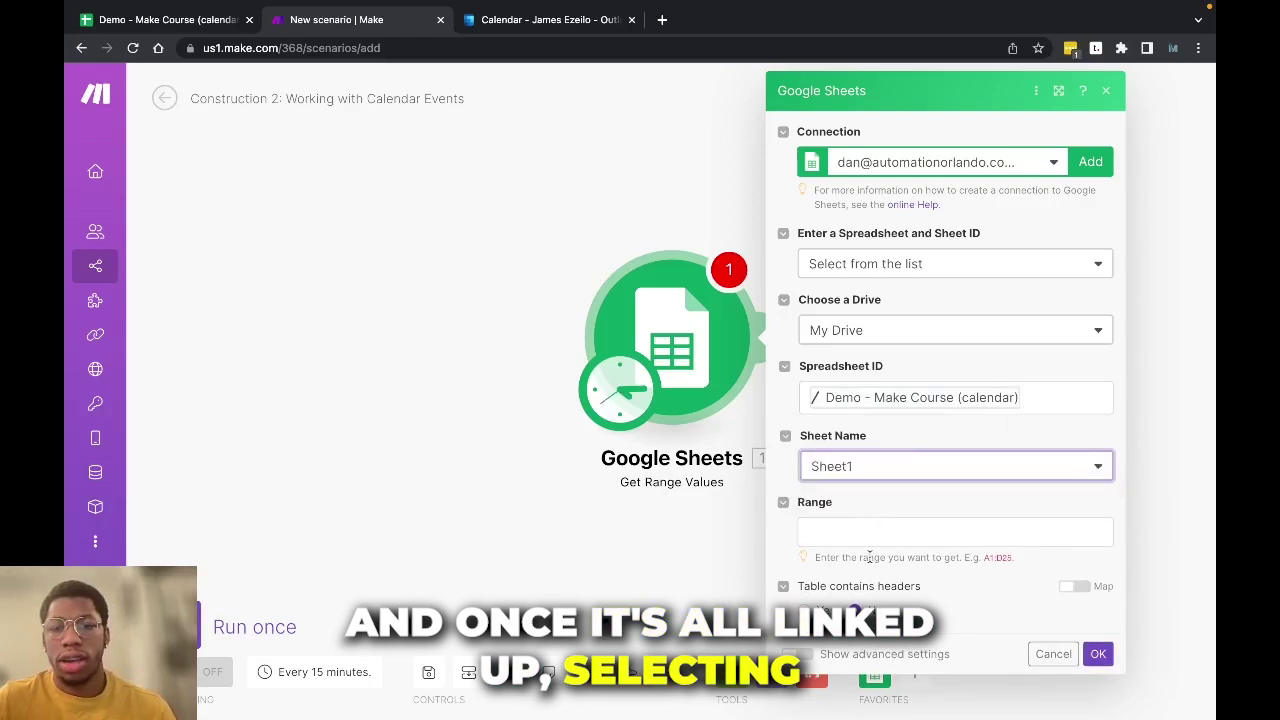
Check the extent of the meeting data in the spreadsheet and set the module's range to A2:G4
click(867, 541)
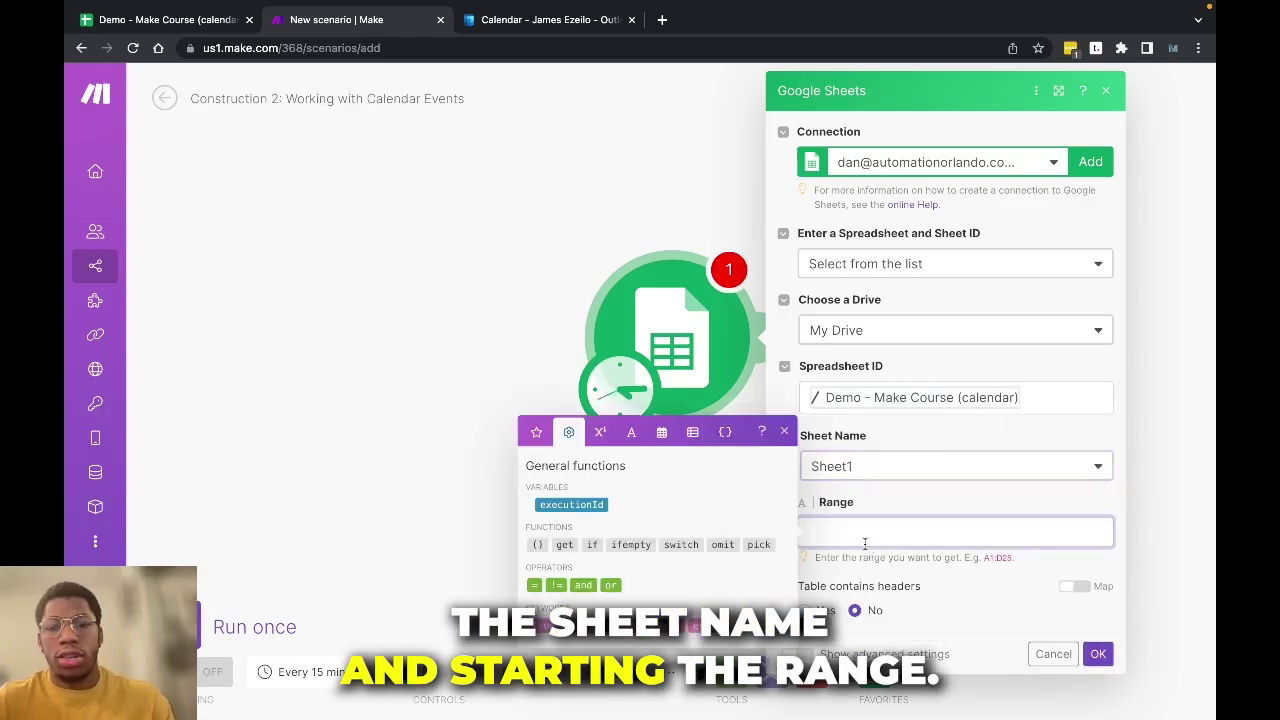
click(195, 20)
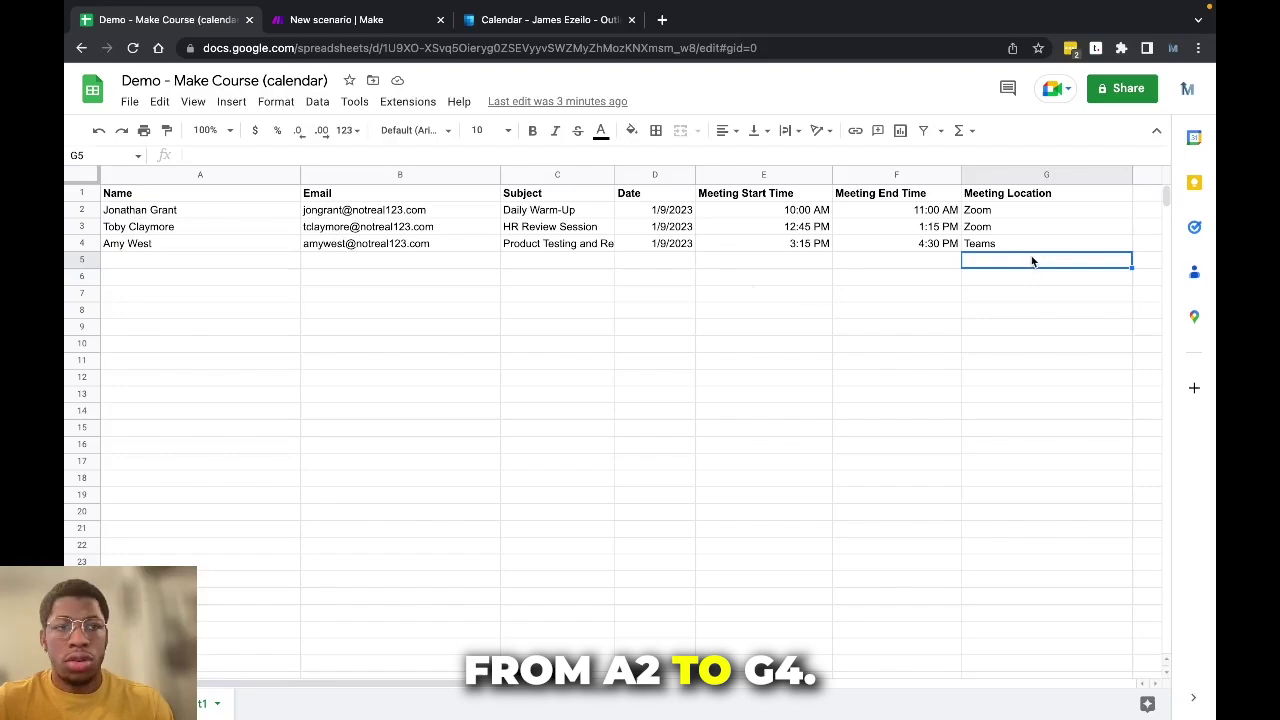
click(380, 28)
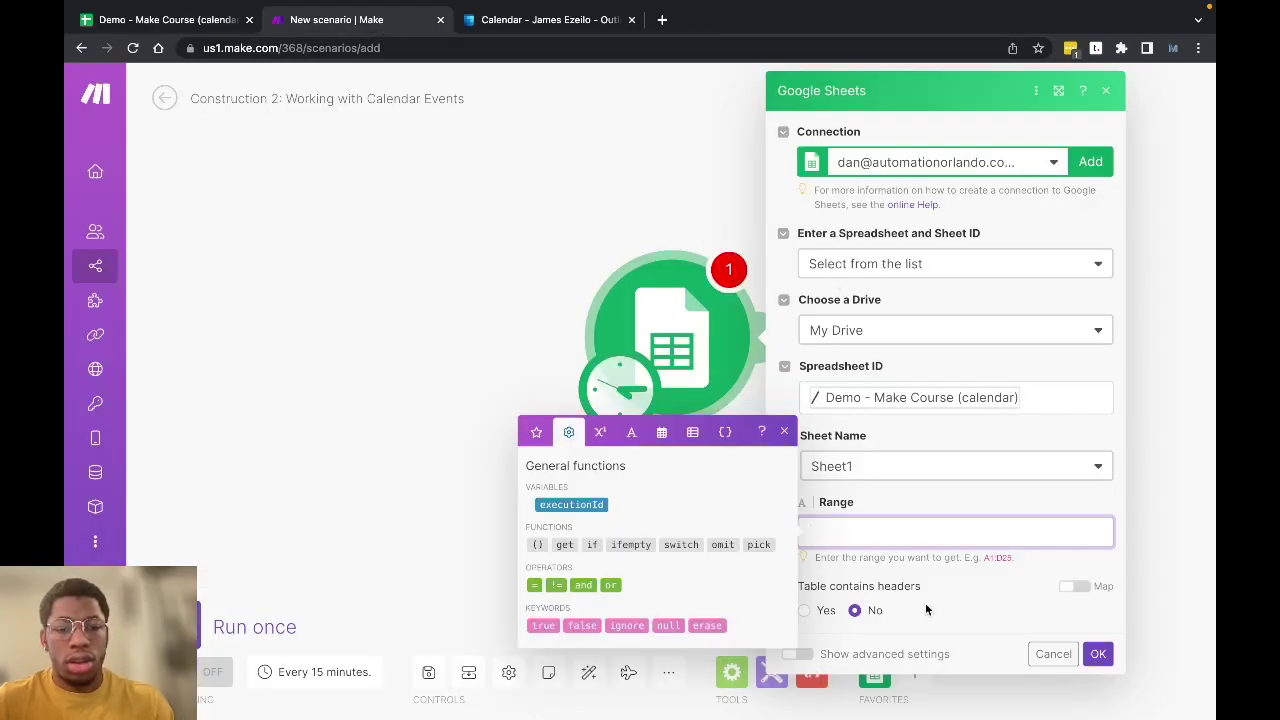
text(A2:G)
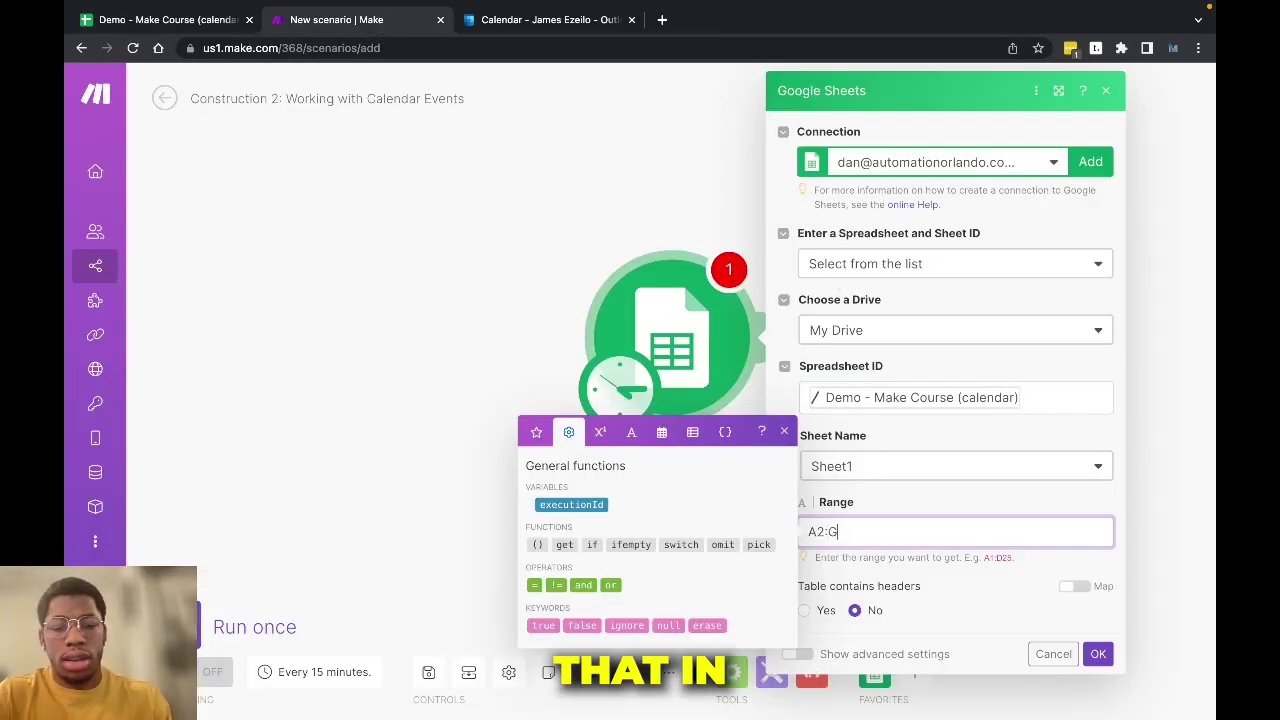
text(4)
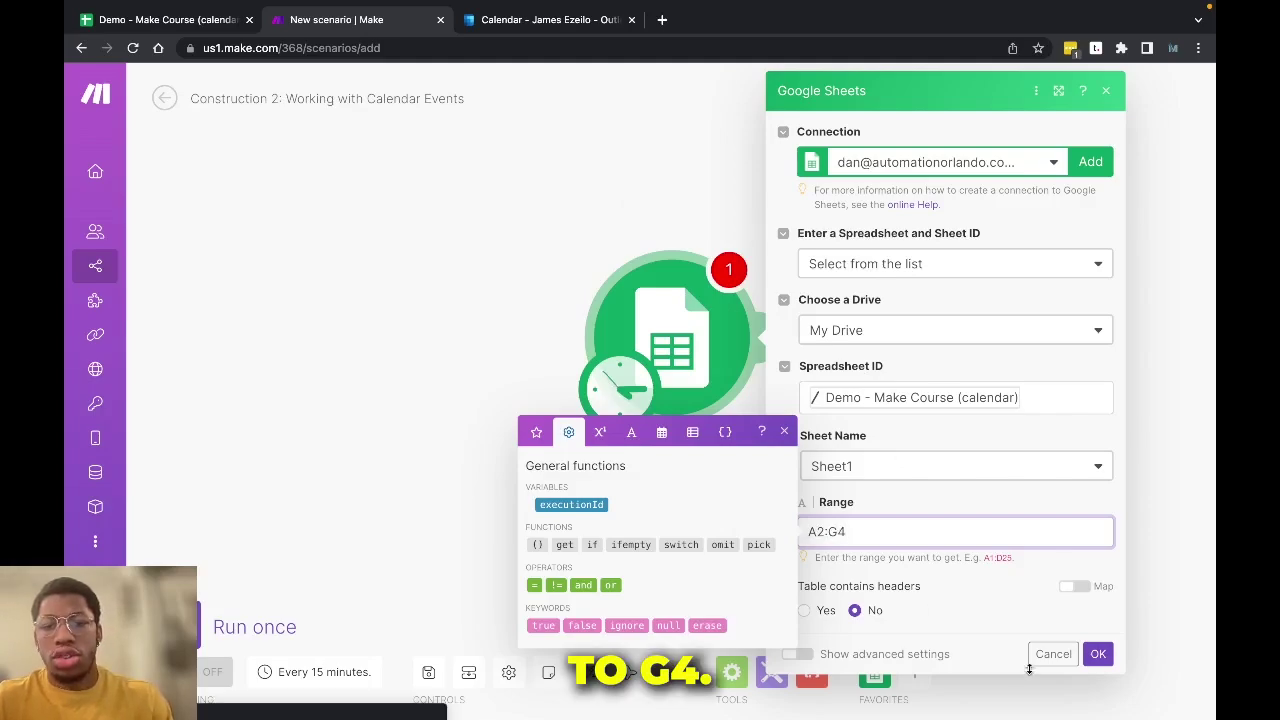
click(978, 592)
Mark the table as containing headers, set the header row to A1:G1, and save the module settings
click(818, 610)
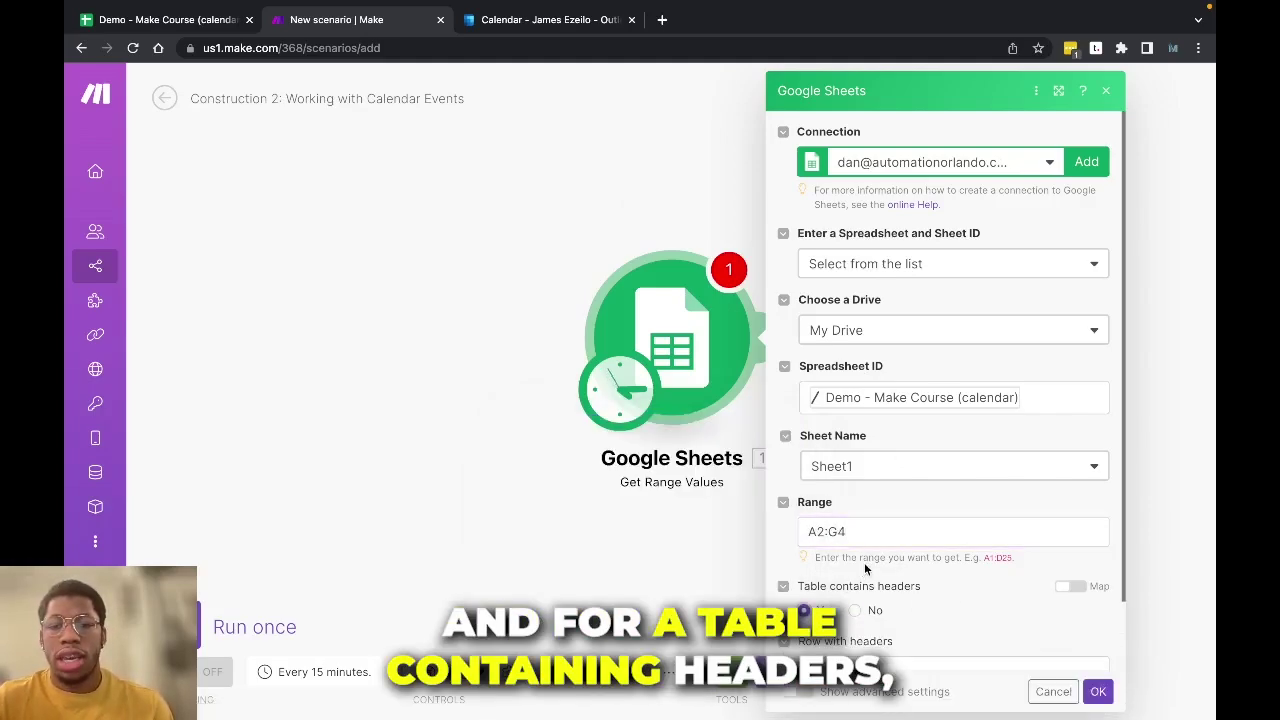
scroll(905, 612, down, 2)
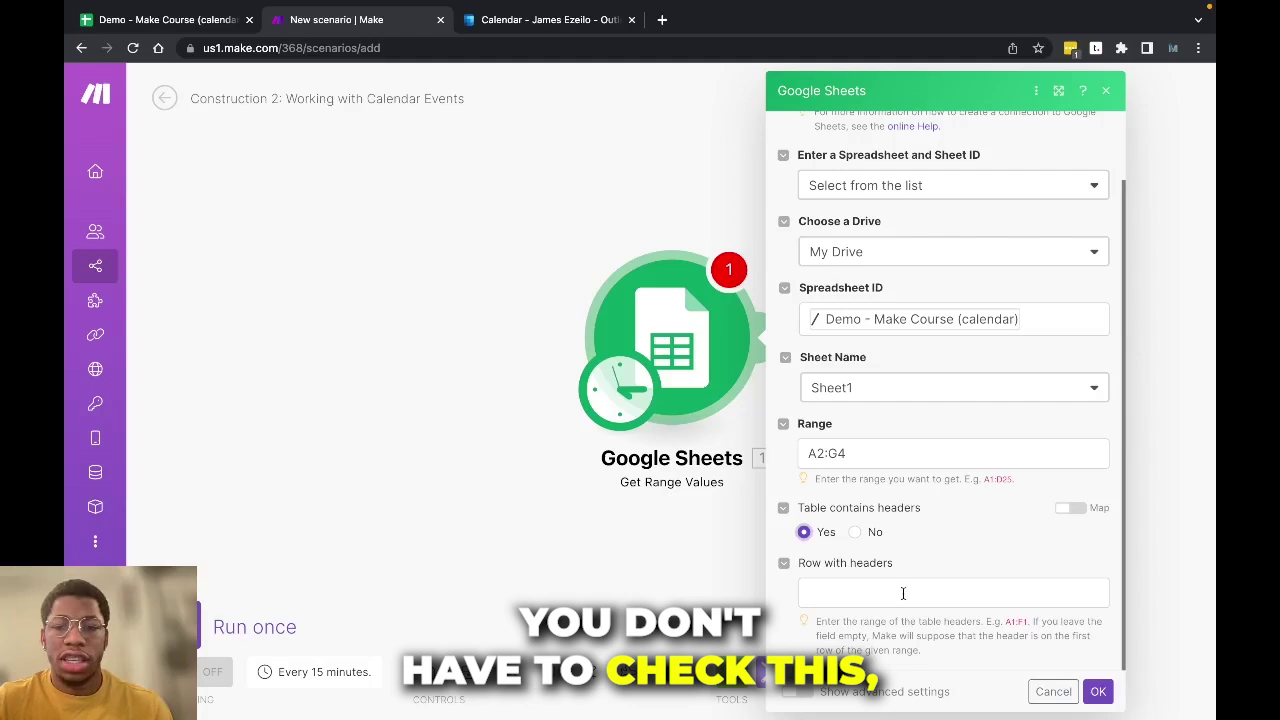
click(903, 593)
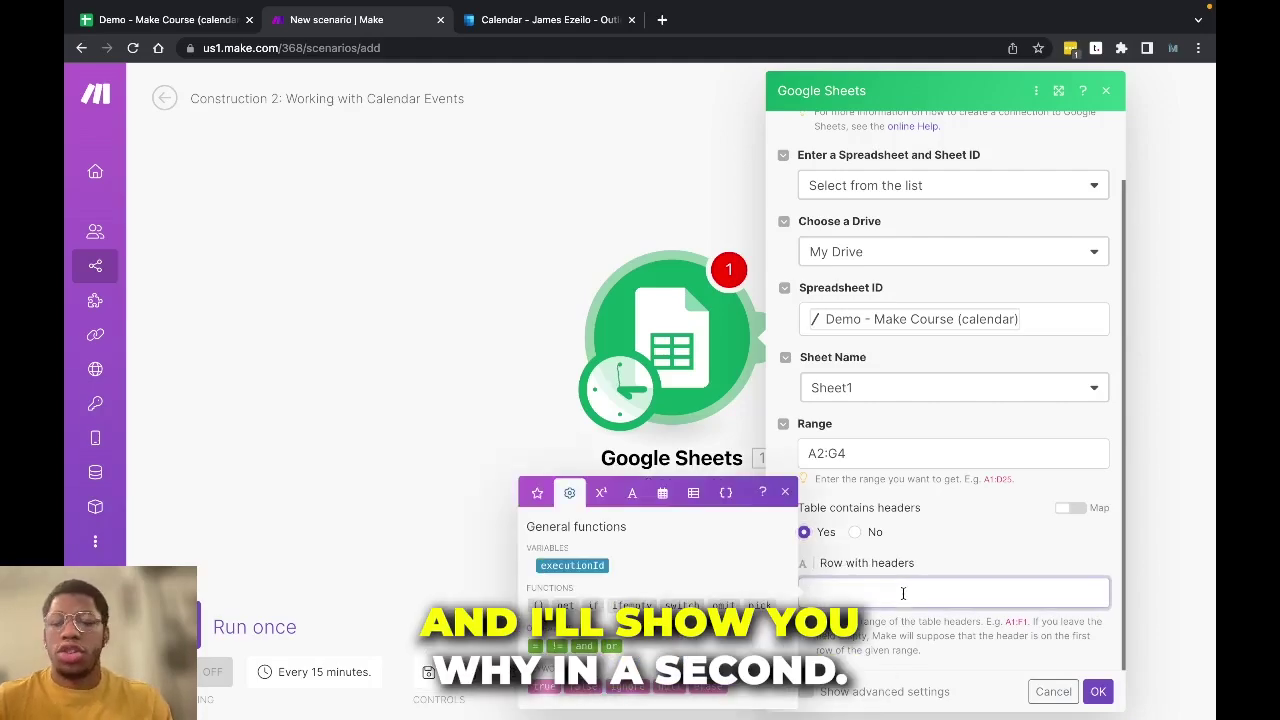
text(A1:)
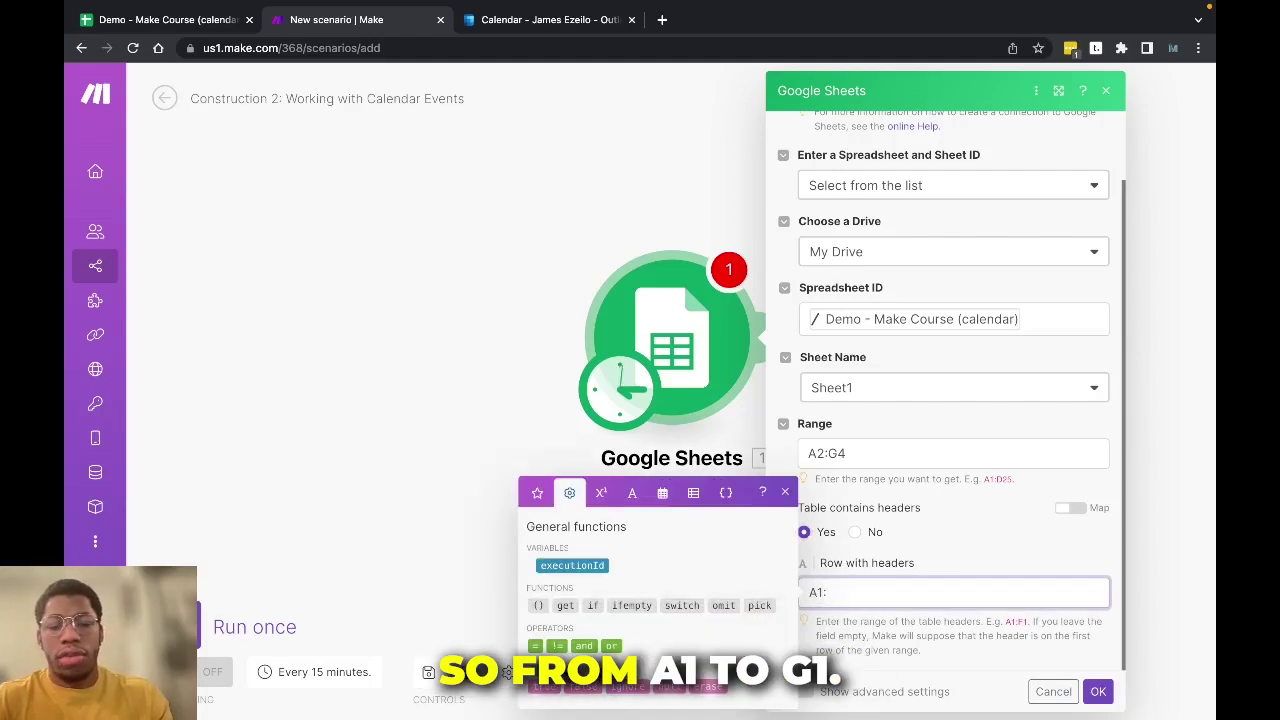
text(G1)
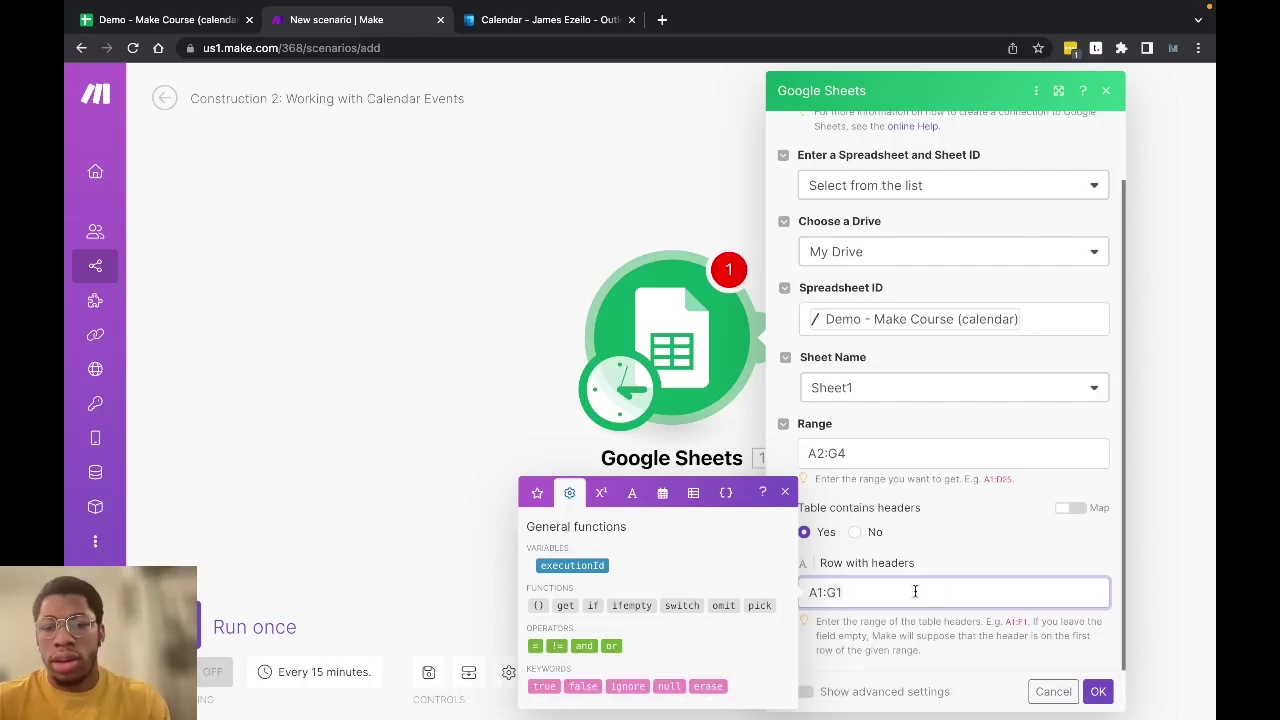
click(1096, 690)
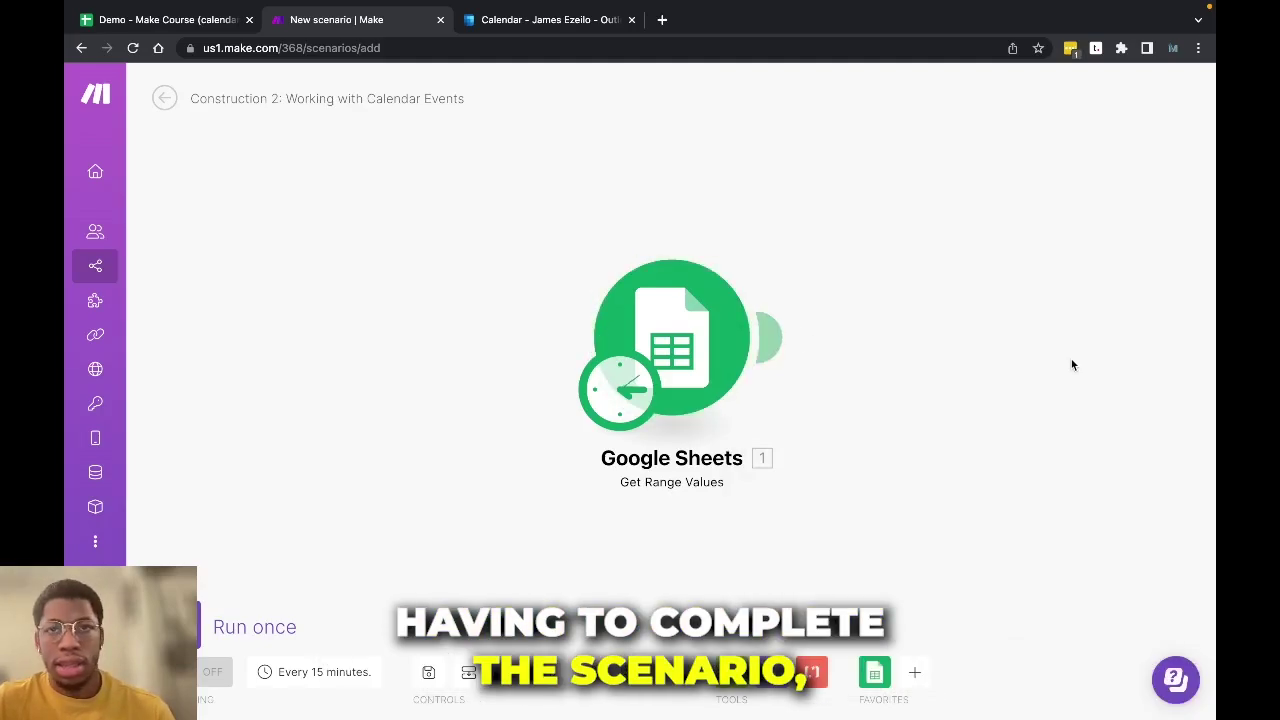
Run only the Google Sheets module and inspect the input and output bundles of its operation
right_click(714, 332)
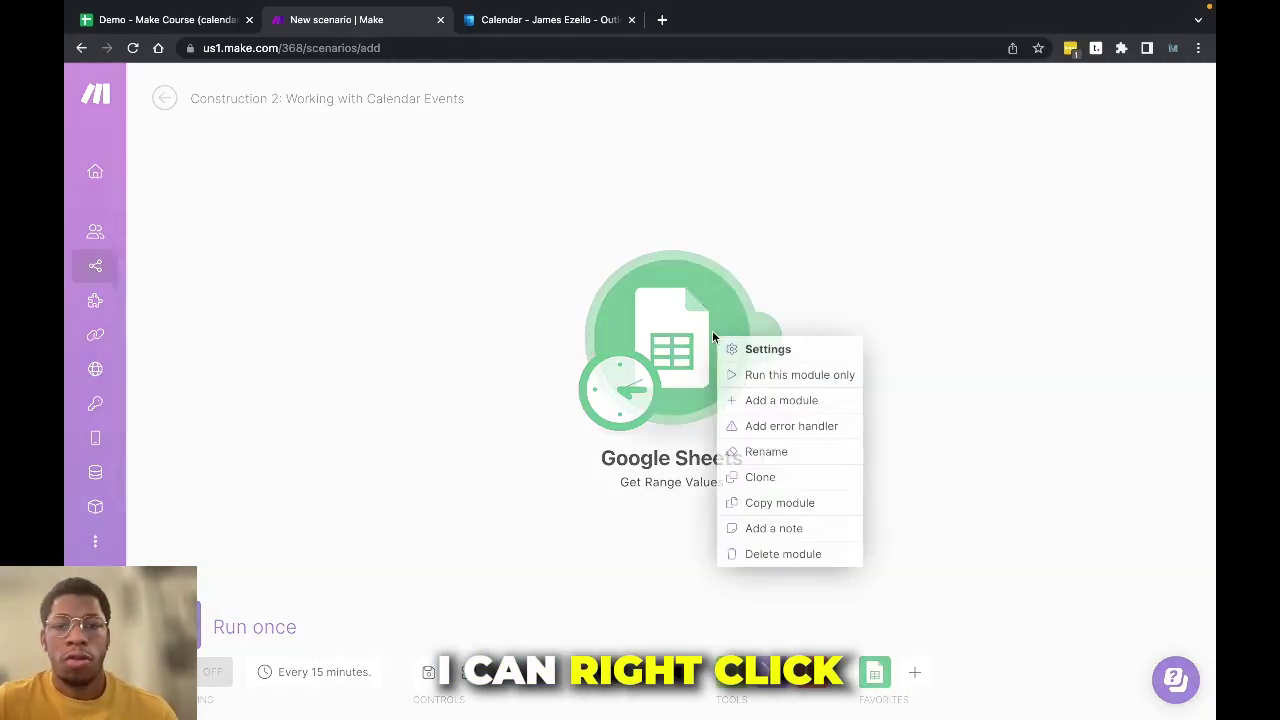
click(807, 375)
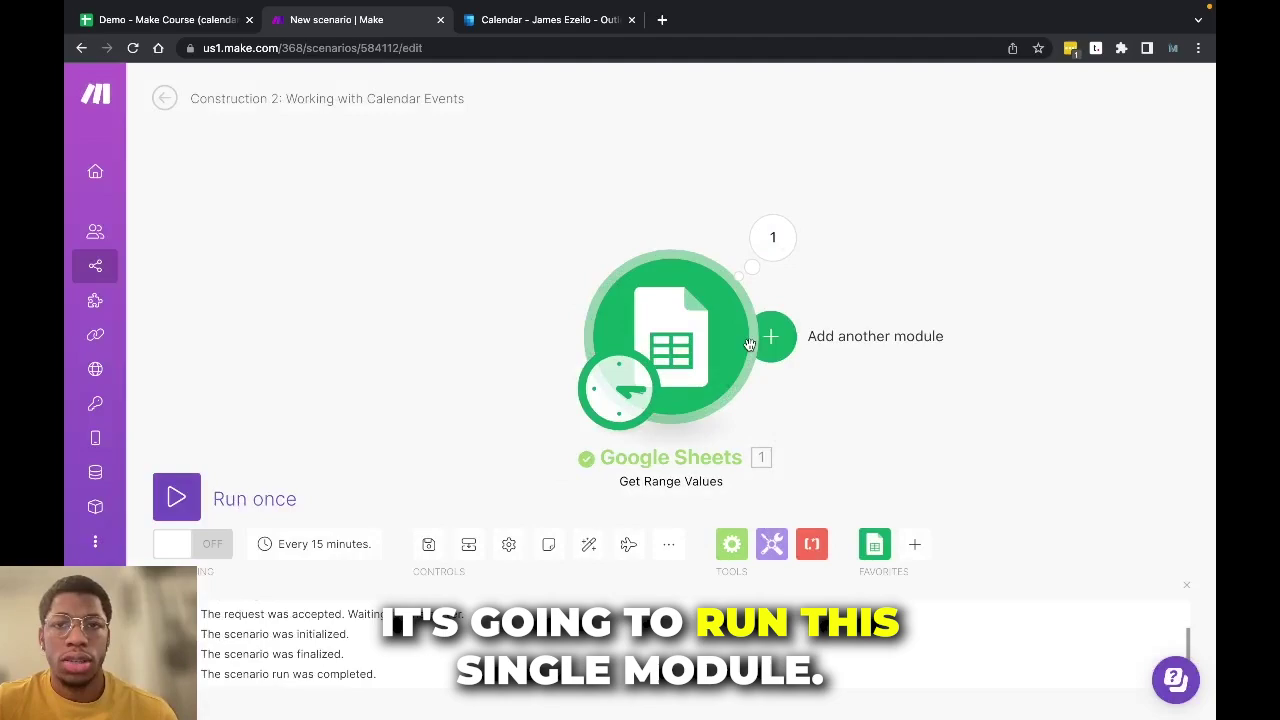
click(785, 280)
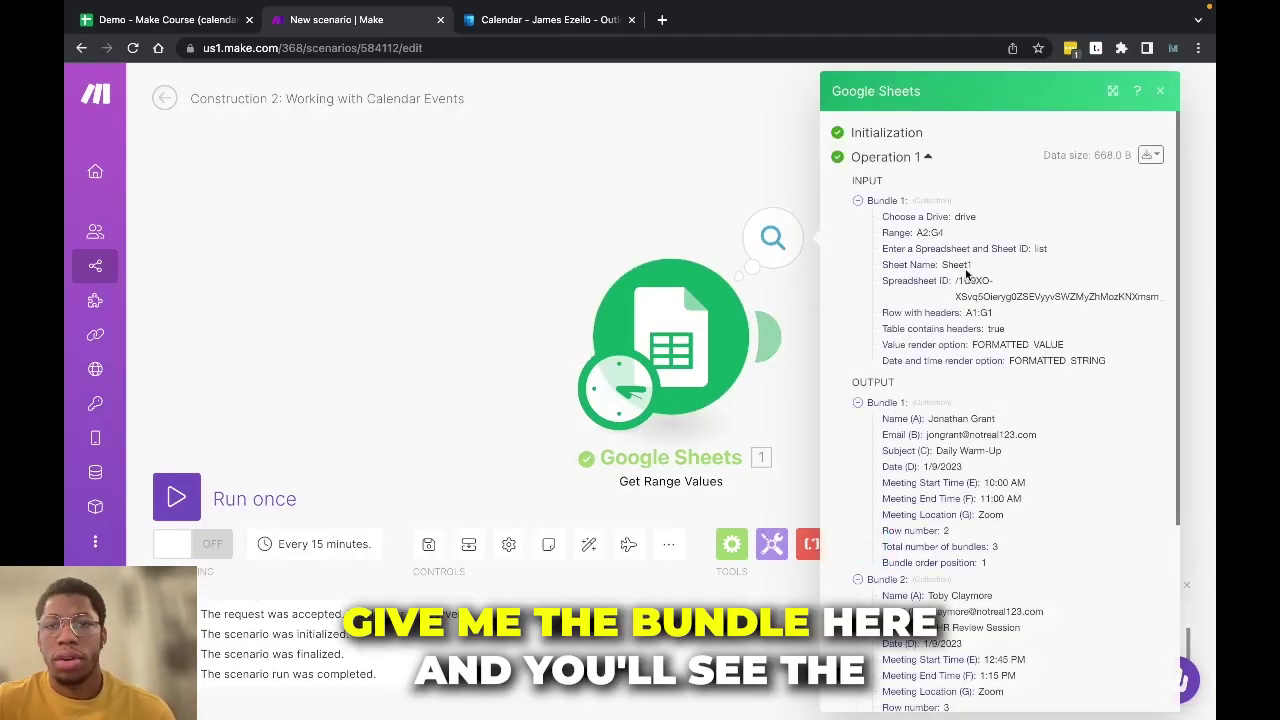
scroll(960, 290, down, 3)
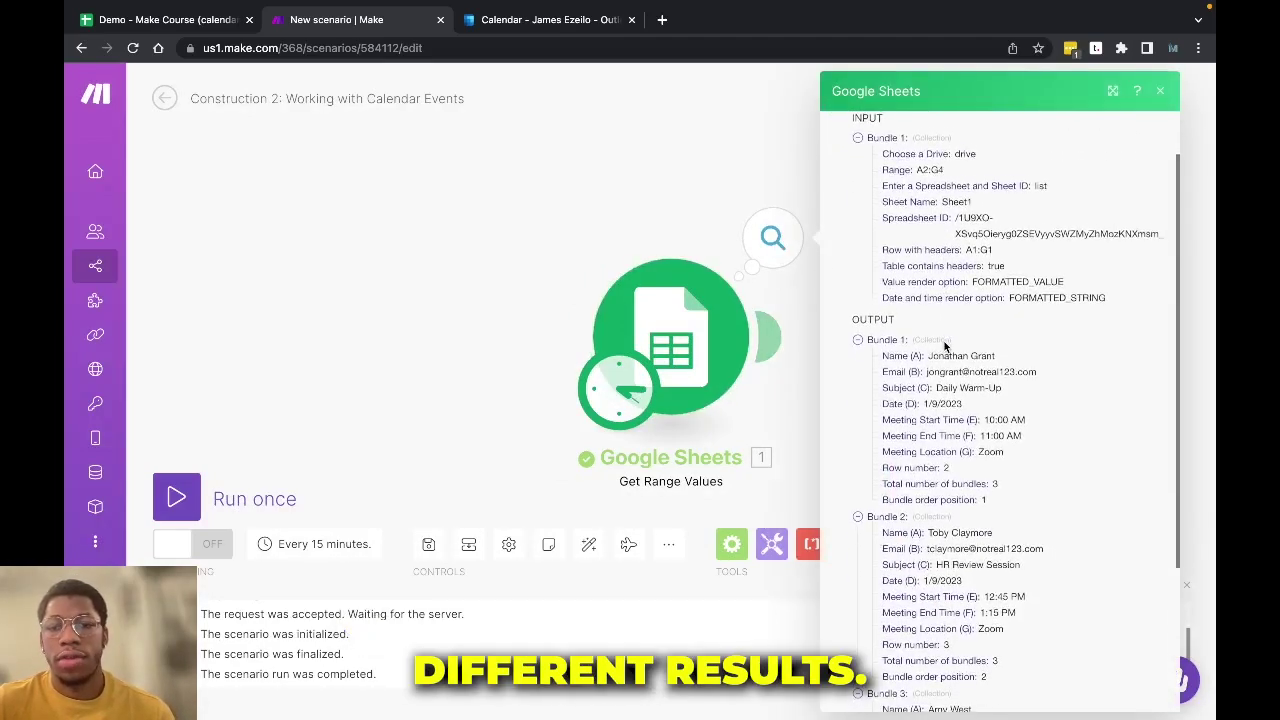
scroll(944, 345, down, 5)
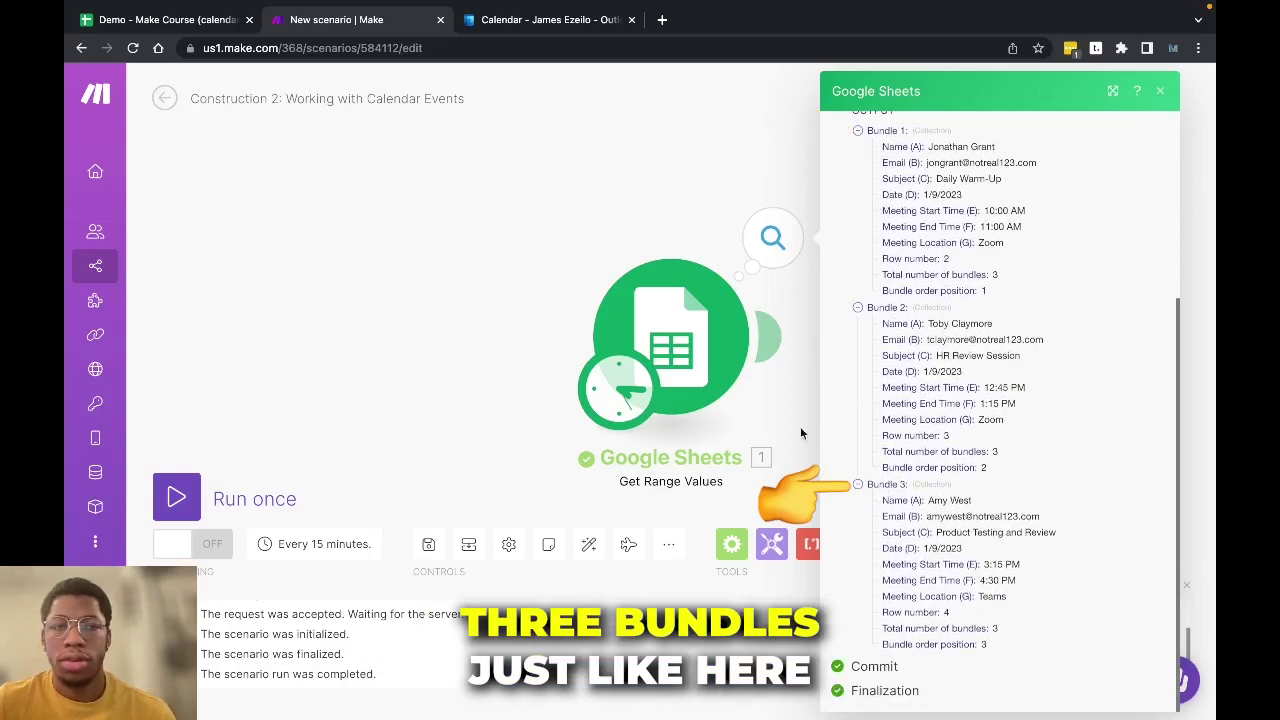
Compare the meeting rows in the spreadsheet with the module's output bundles, including the Name (A) label in the first bundle
click(199, 19)
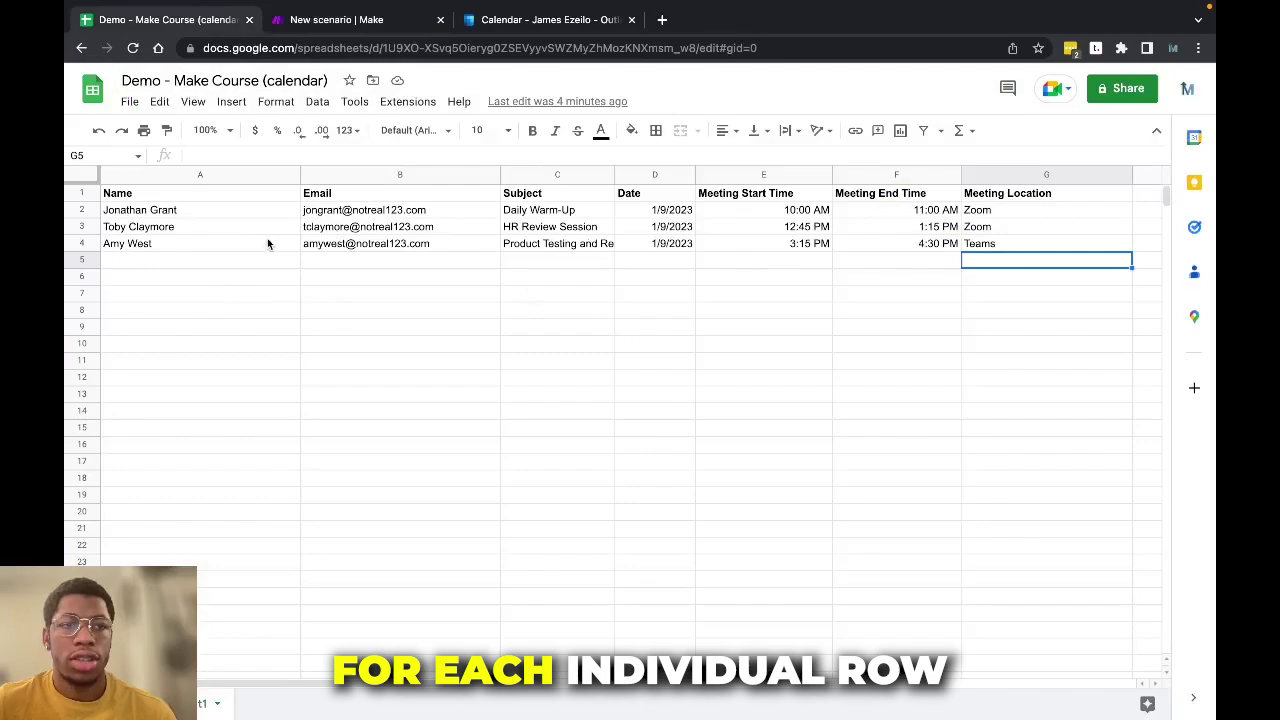
click(366, 24)
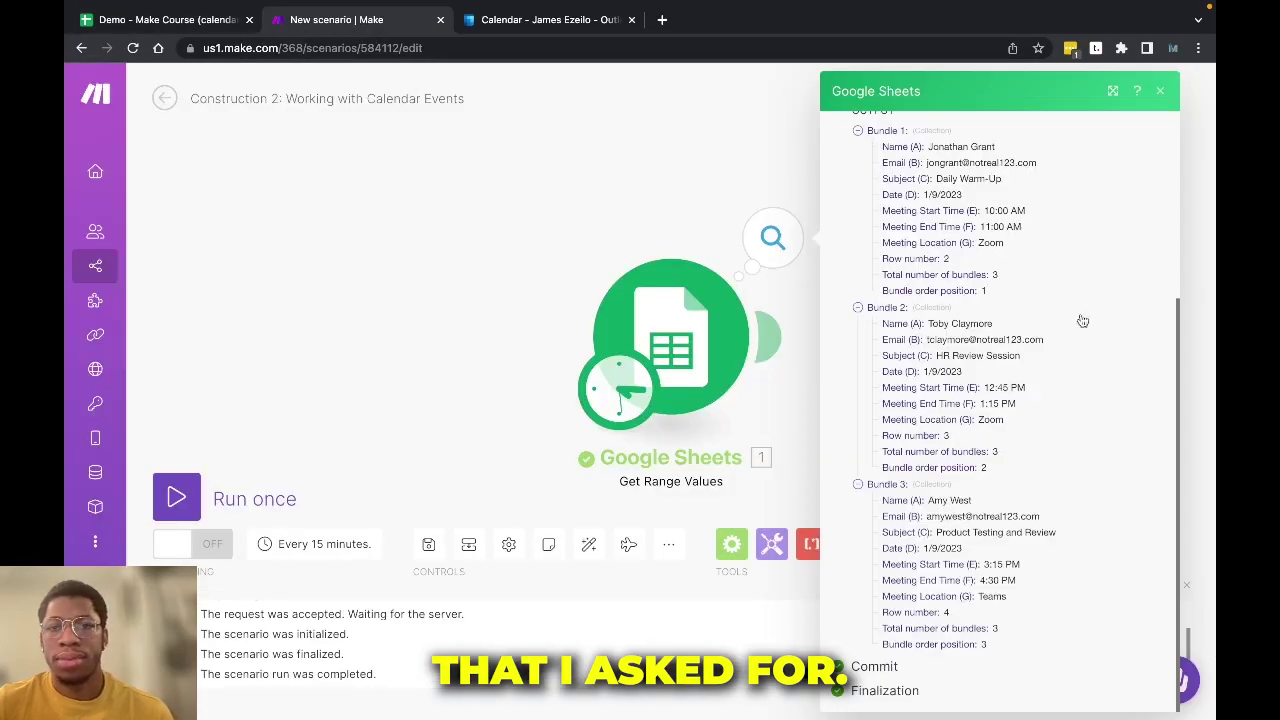
scroll(1100, 322, up, 3)
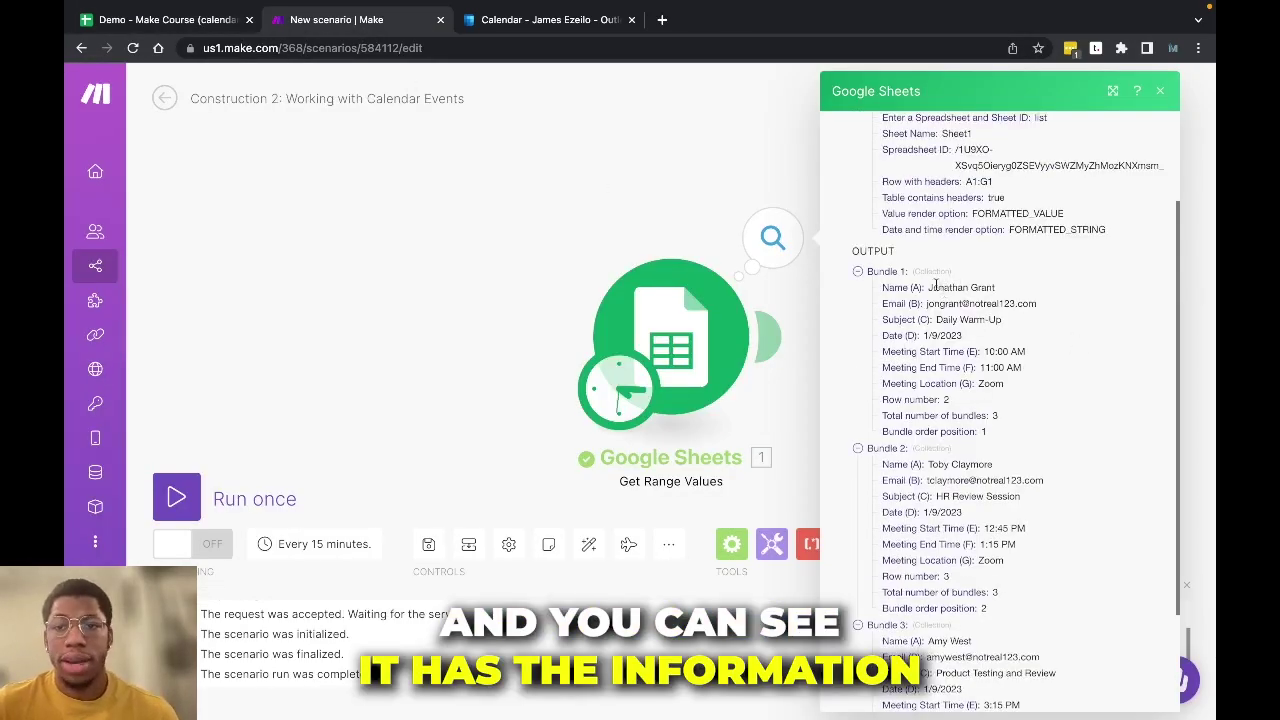
drag(878, 287, 921, 287)
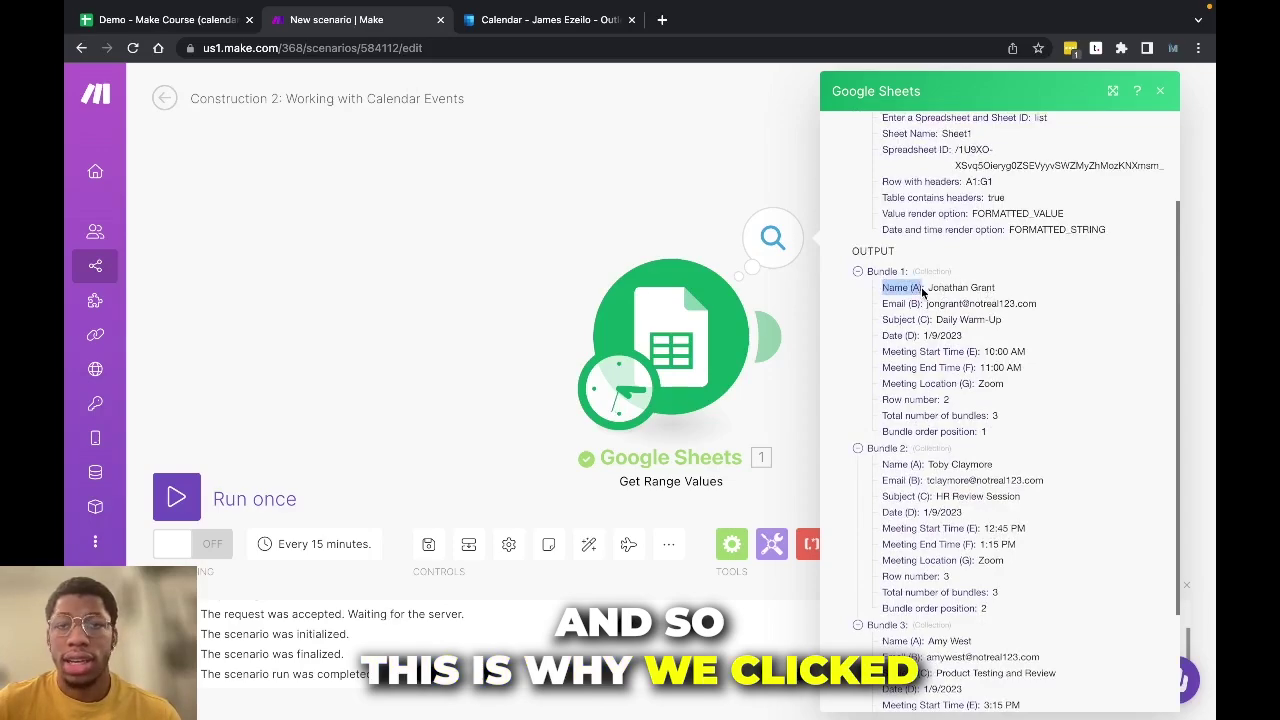
Review the range and header-row settings of the Google Sheets module and save them as they are
click(684, 312)
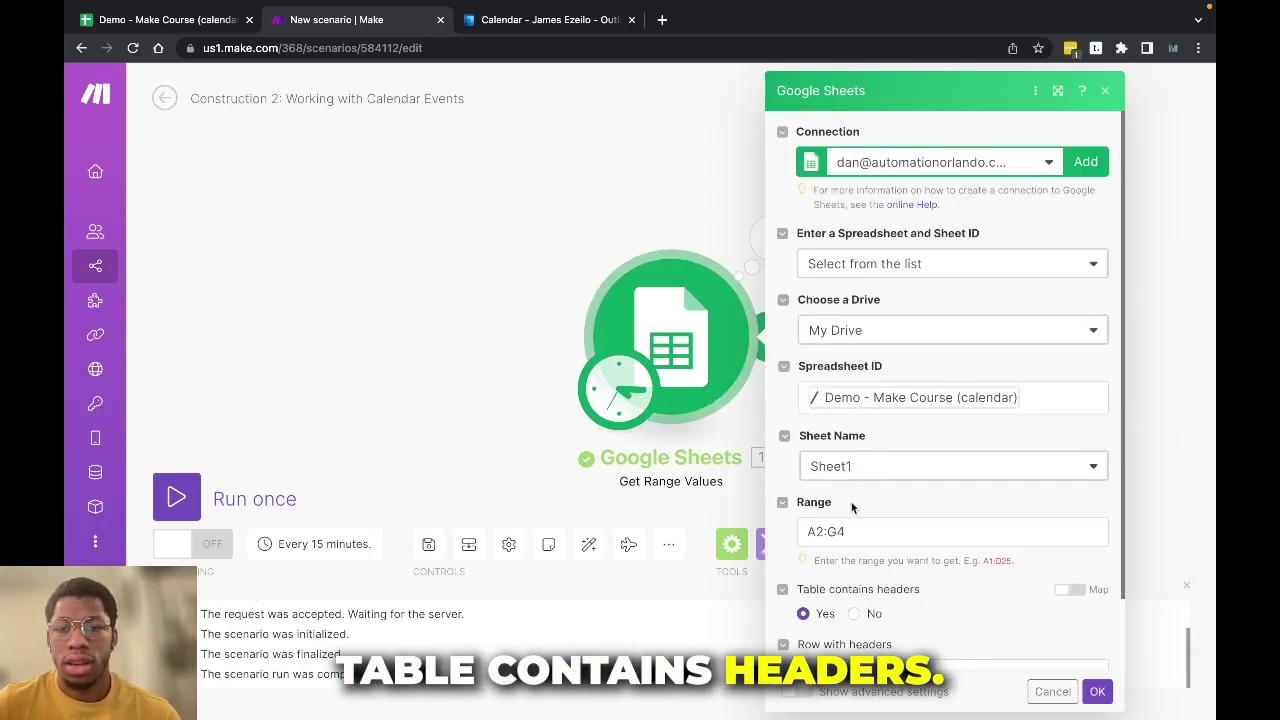
scroll(851, 502, down, 1)
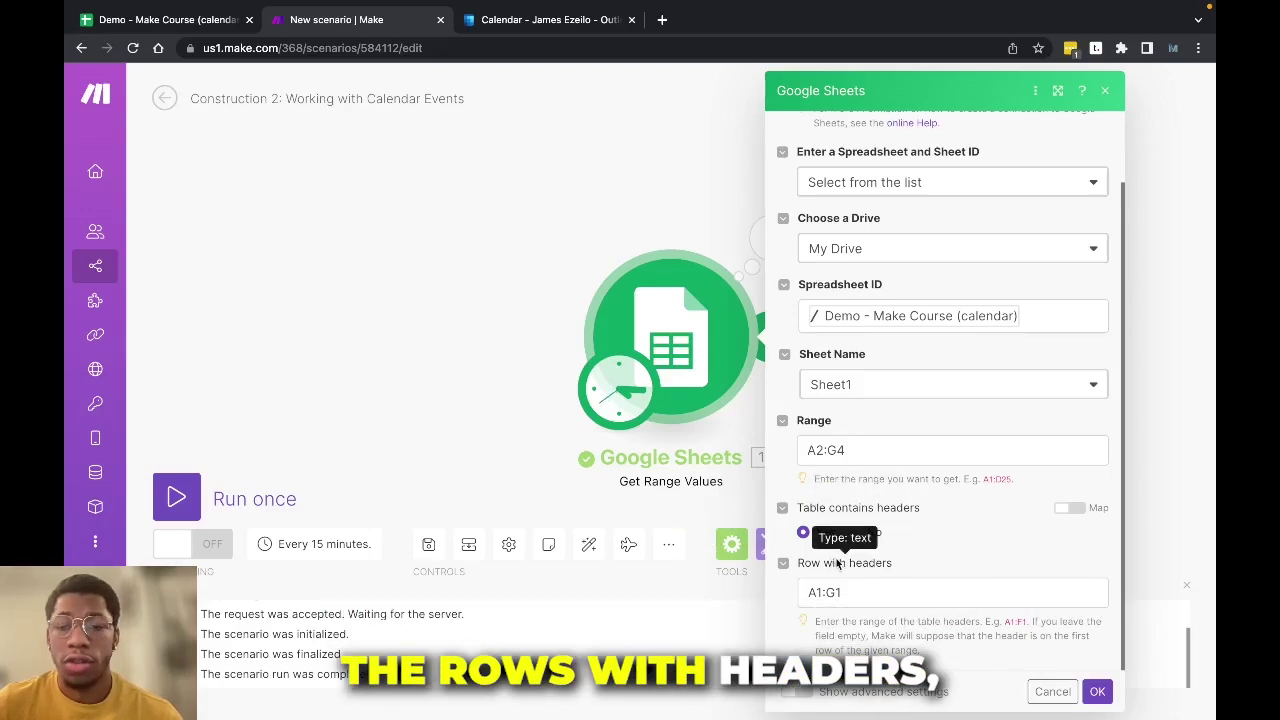
click(1094, 691)
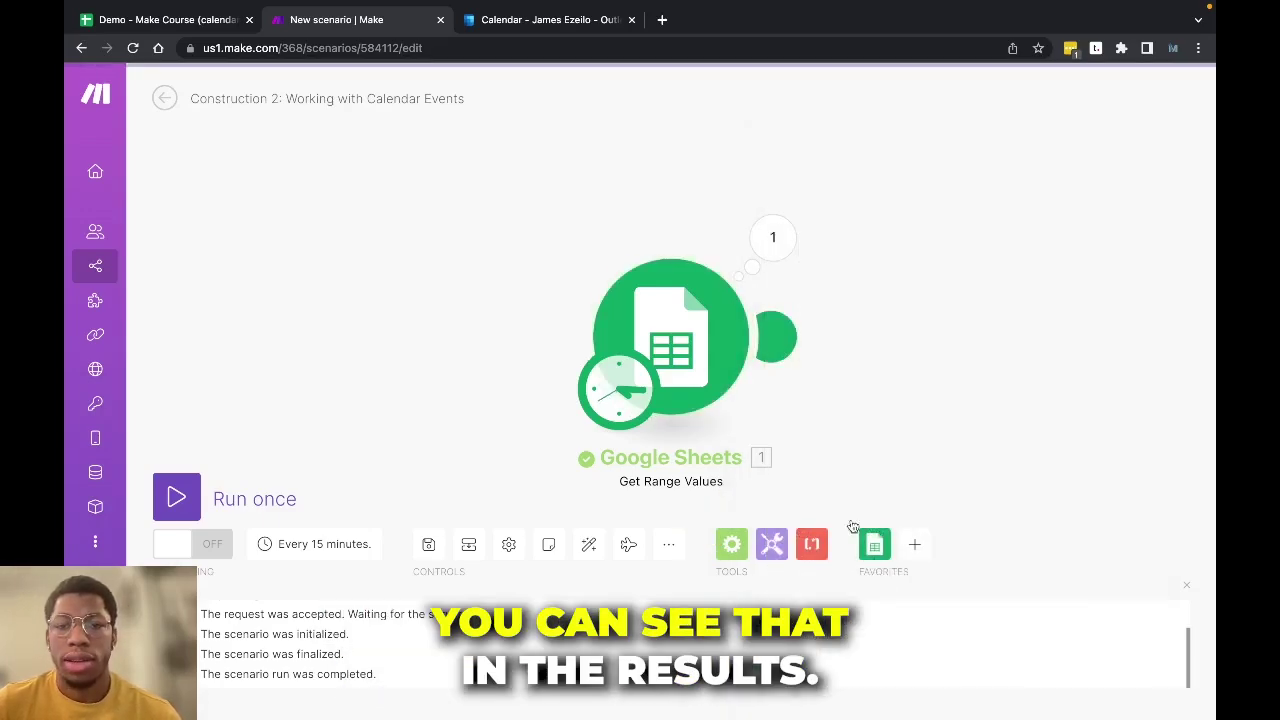
Check the header names and column letters in the output bundles against the spreadsheet columns, then close the results
click(776, 245)
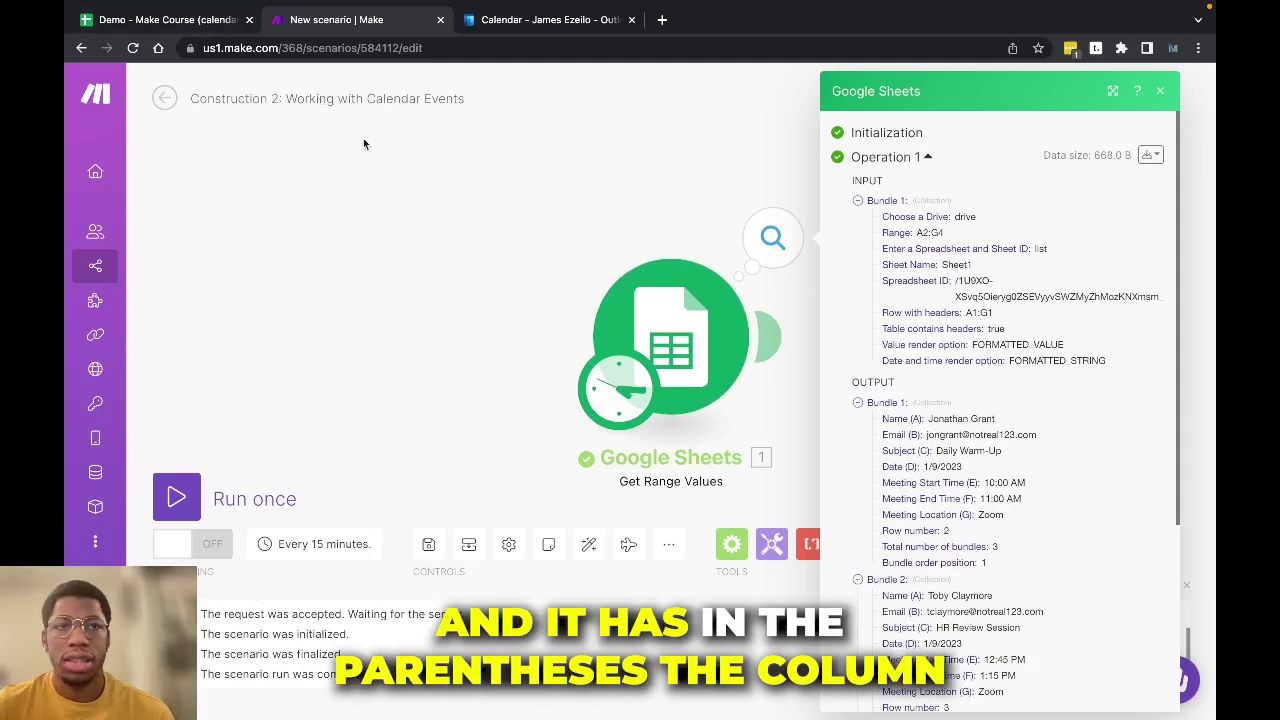
click(166, 19)
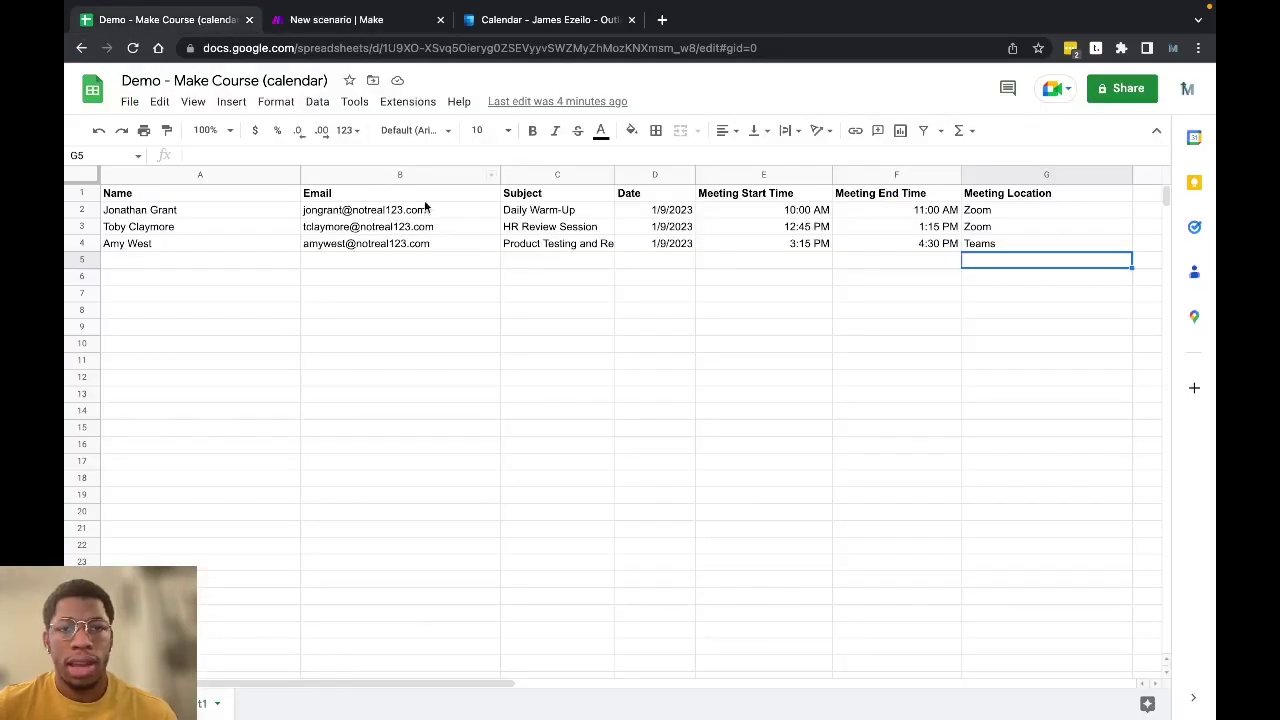
click(326, 22)
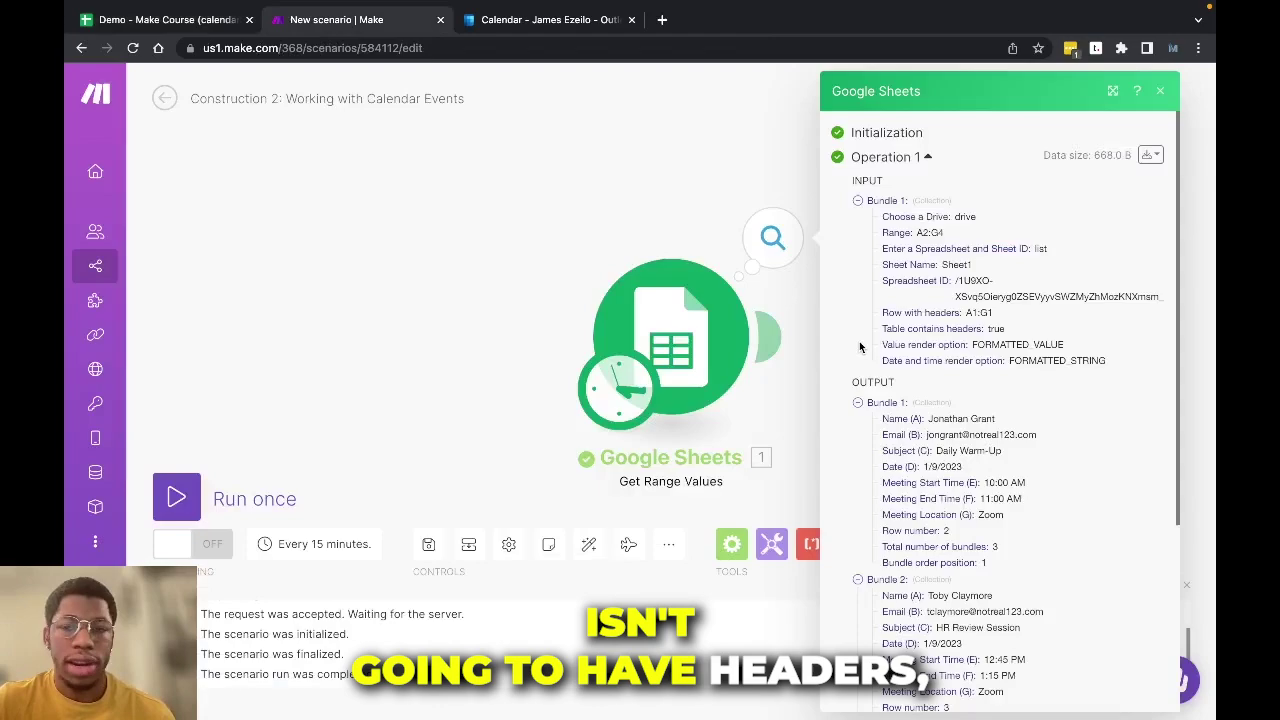
scroll(860, 347, down, 1)
scroll(860, 347, down, 3)
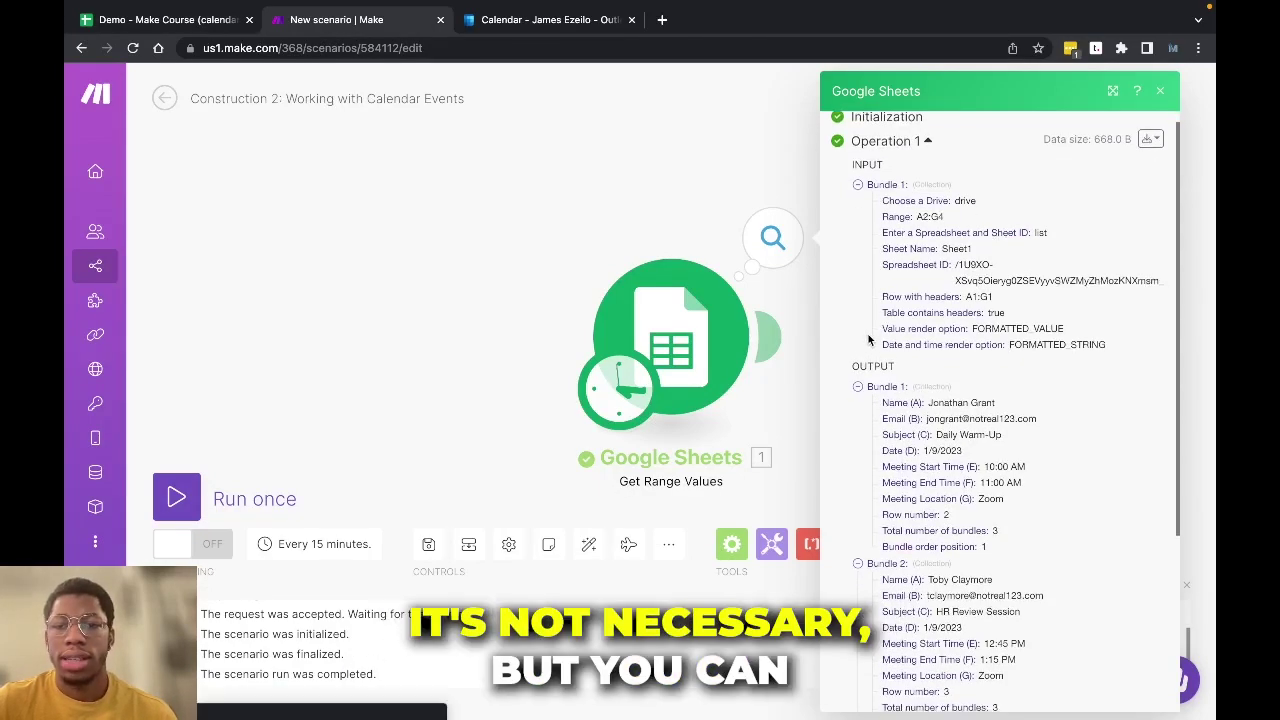
scroll(883, 336, down, 4)
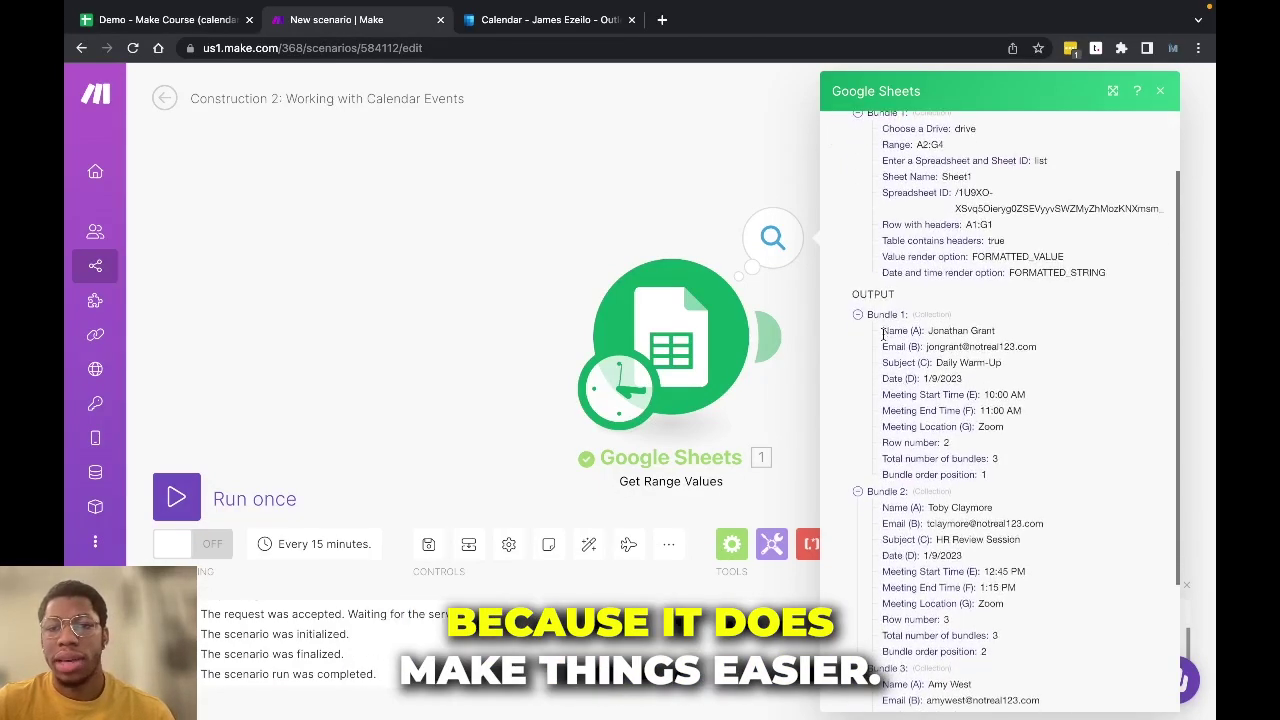
scroll(898, 332, down, 5)
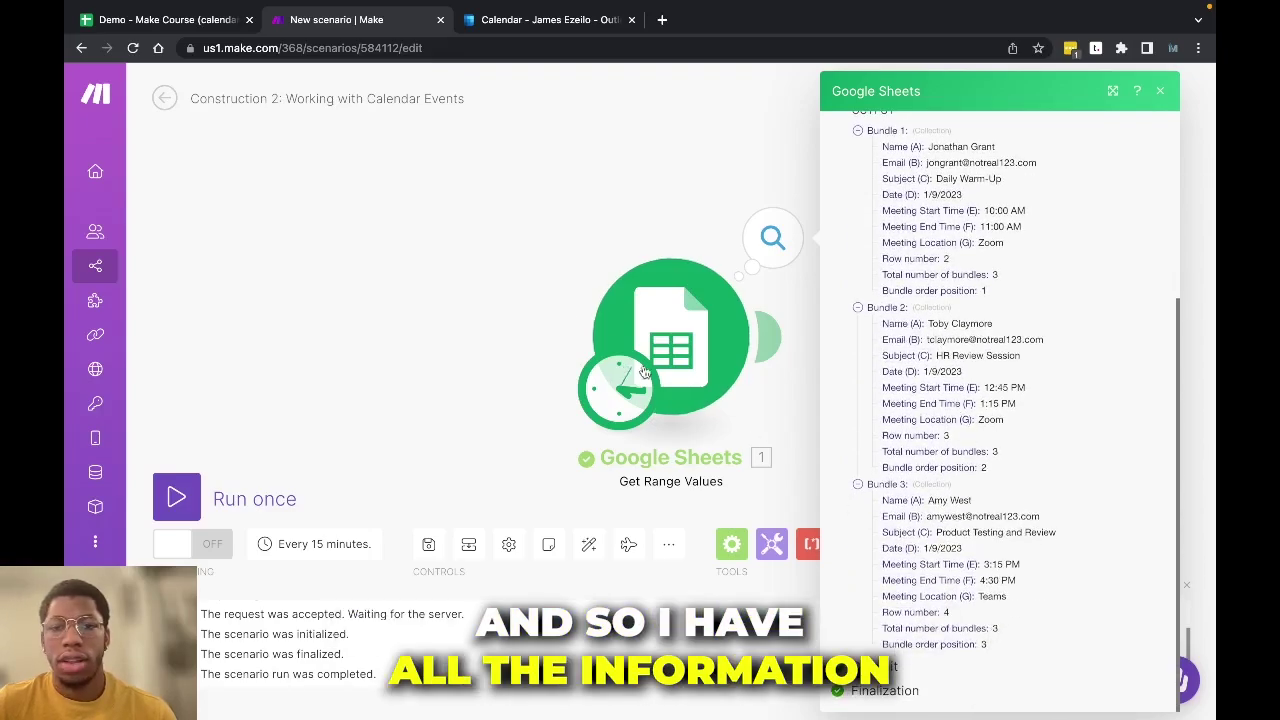
click(505, 237)
Add the Microsoft 365 Calendar "Create an Event" module after the Google Sheets module, searching for "365 CALEN"
click(765, 337)
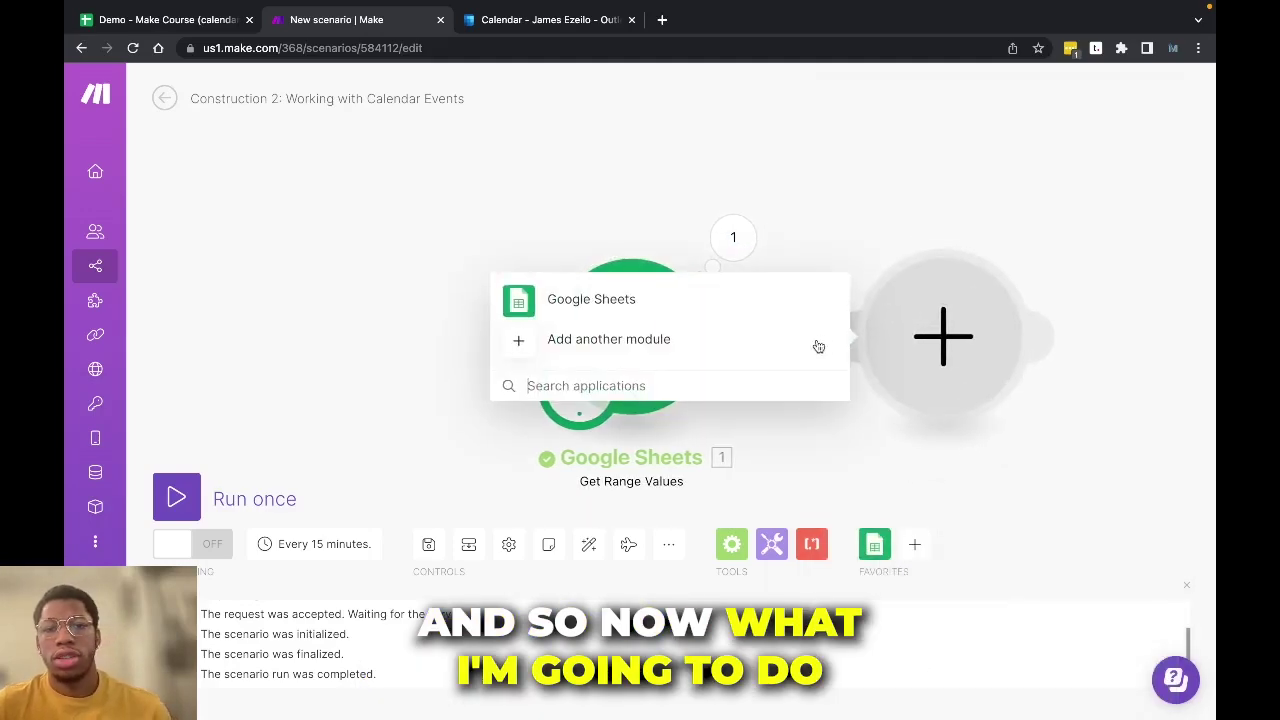
text(36)
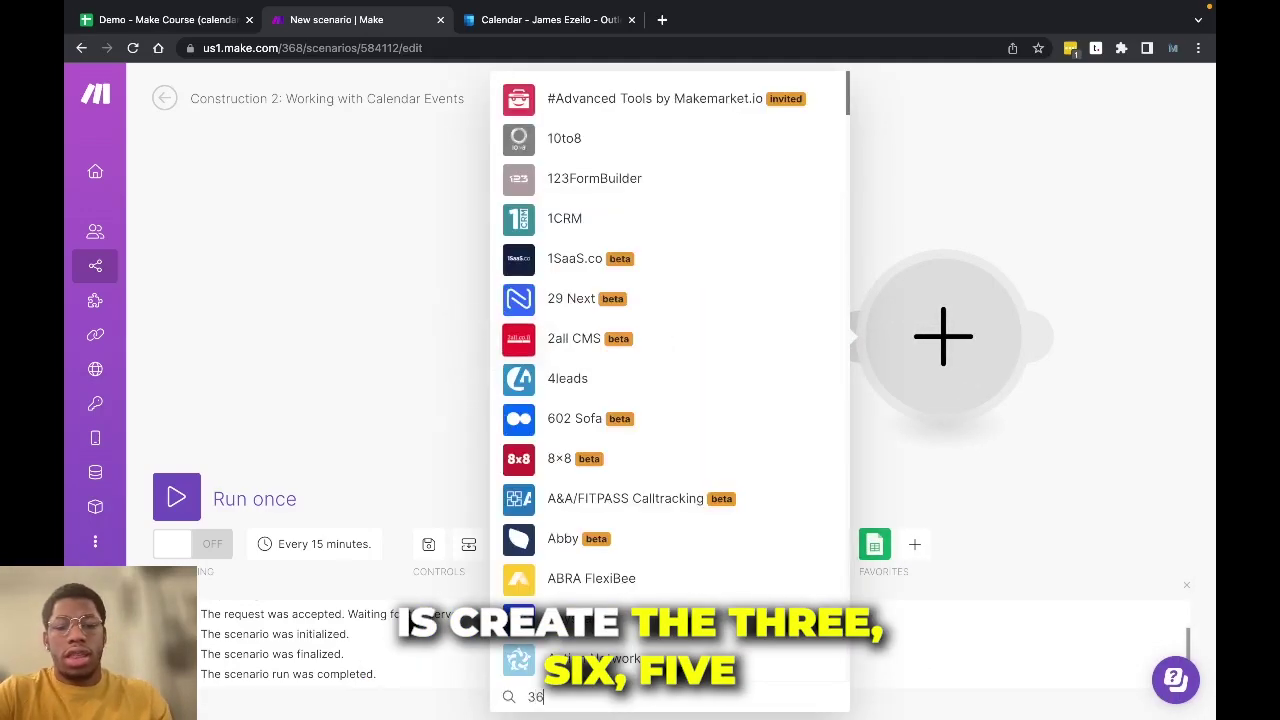
text(5 CALEN)
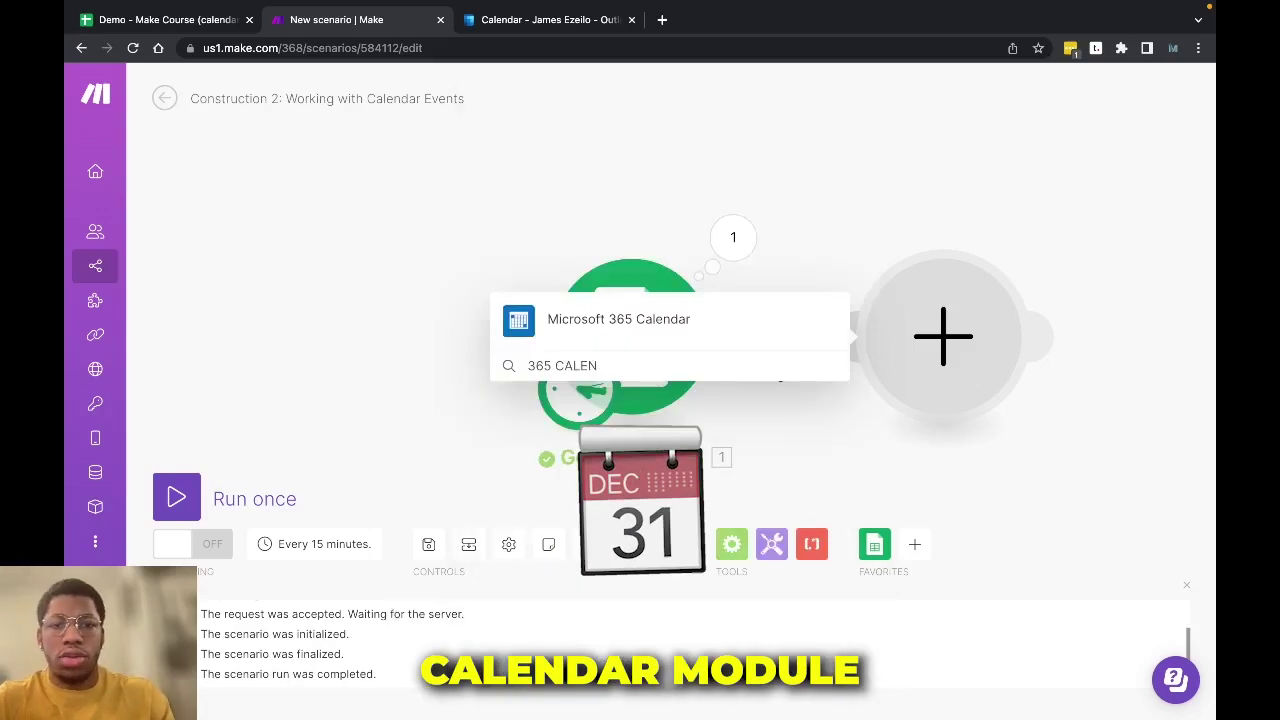
click(814, 329)
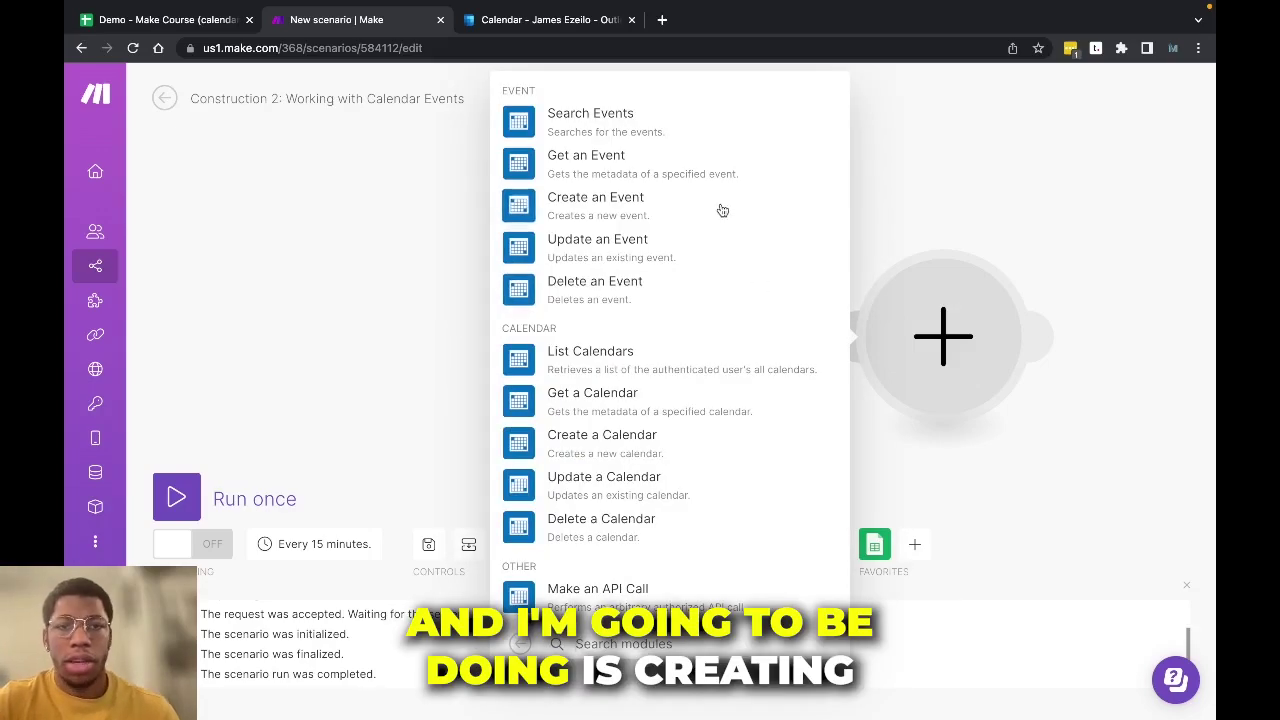
click(600, 208)
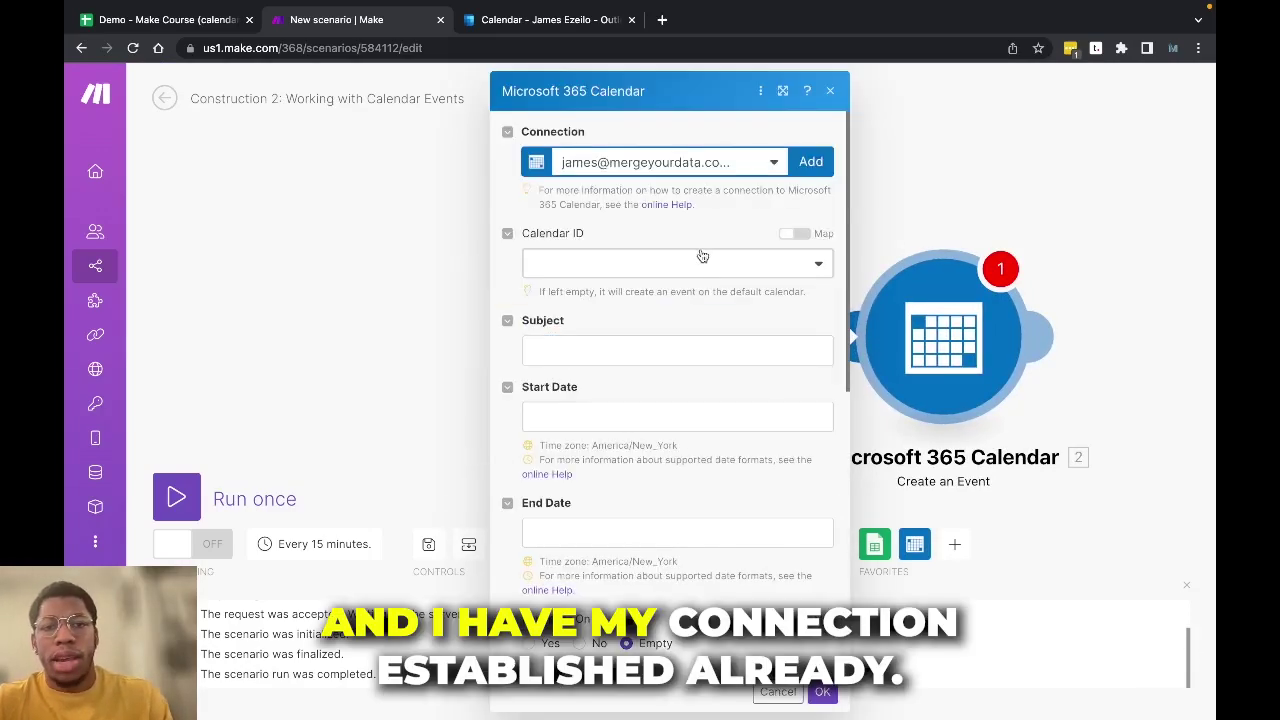
Set the event module's Calendar ID to Calendar and map its Subject to Subject (C) from Google Sheets
click(566, 263)
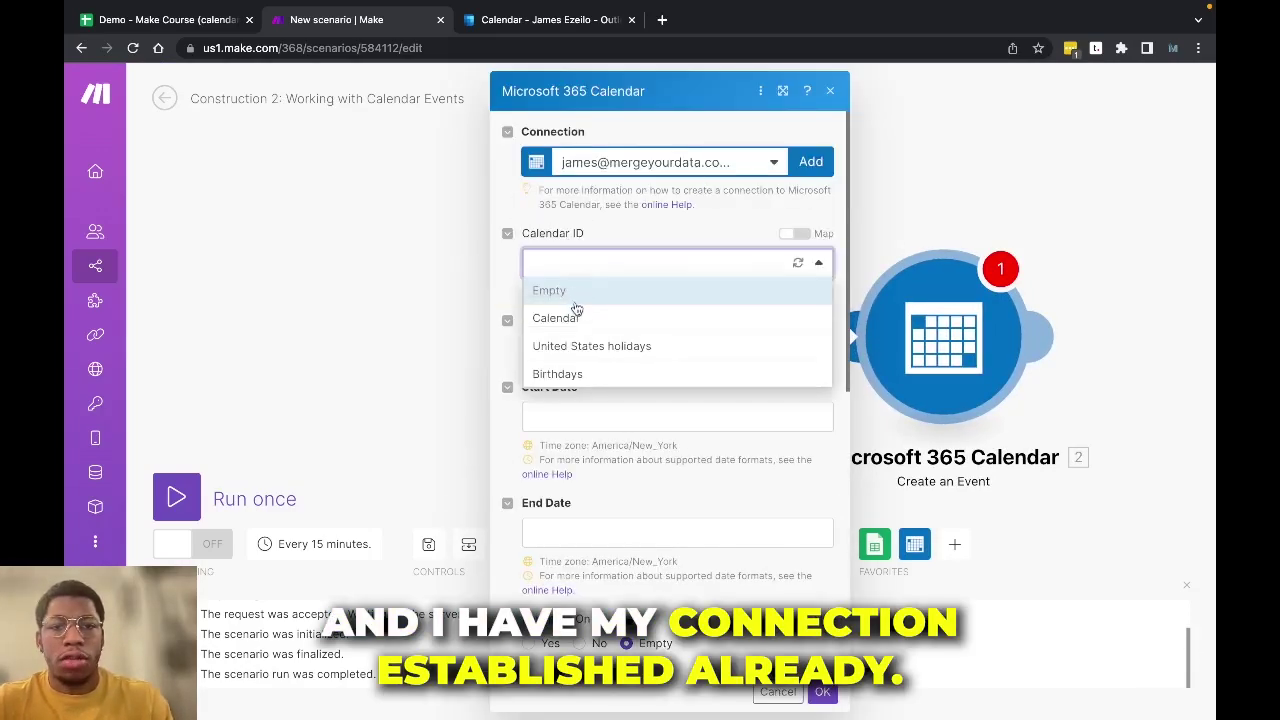
click(573, 317)
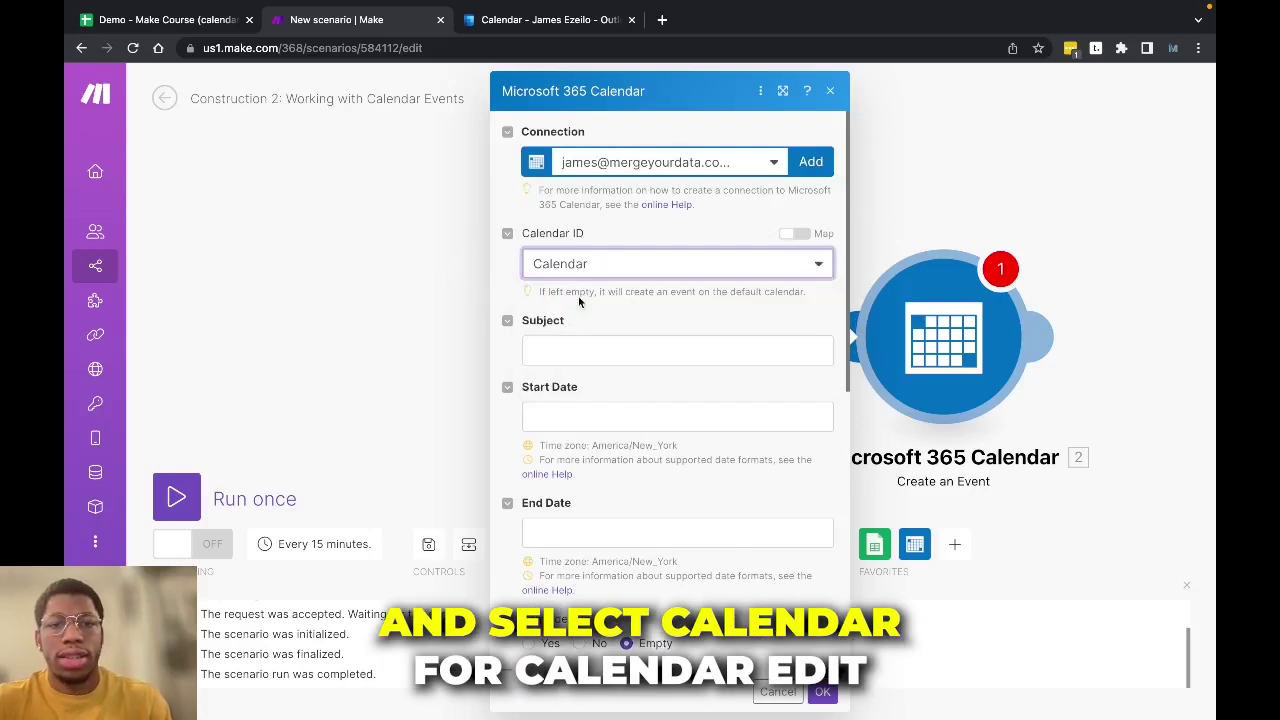
click(561, 355)
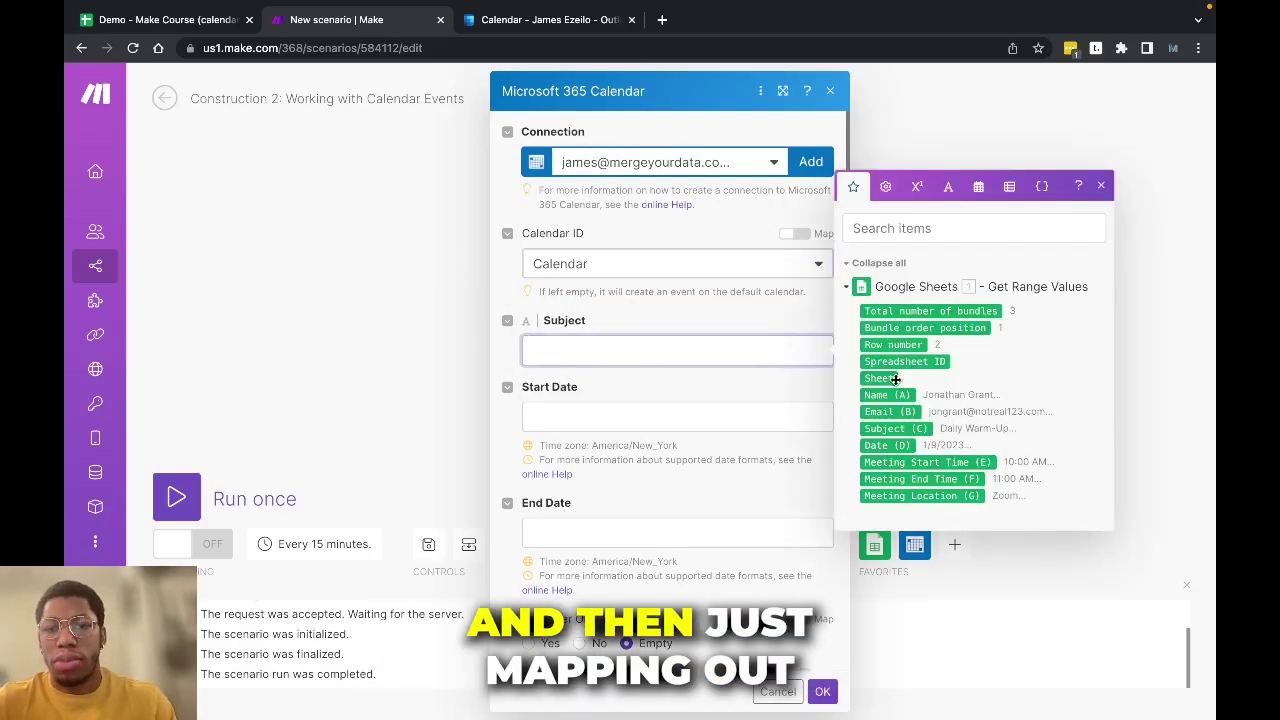
click(889, 428)
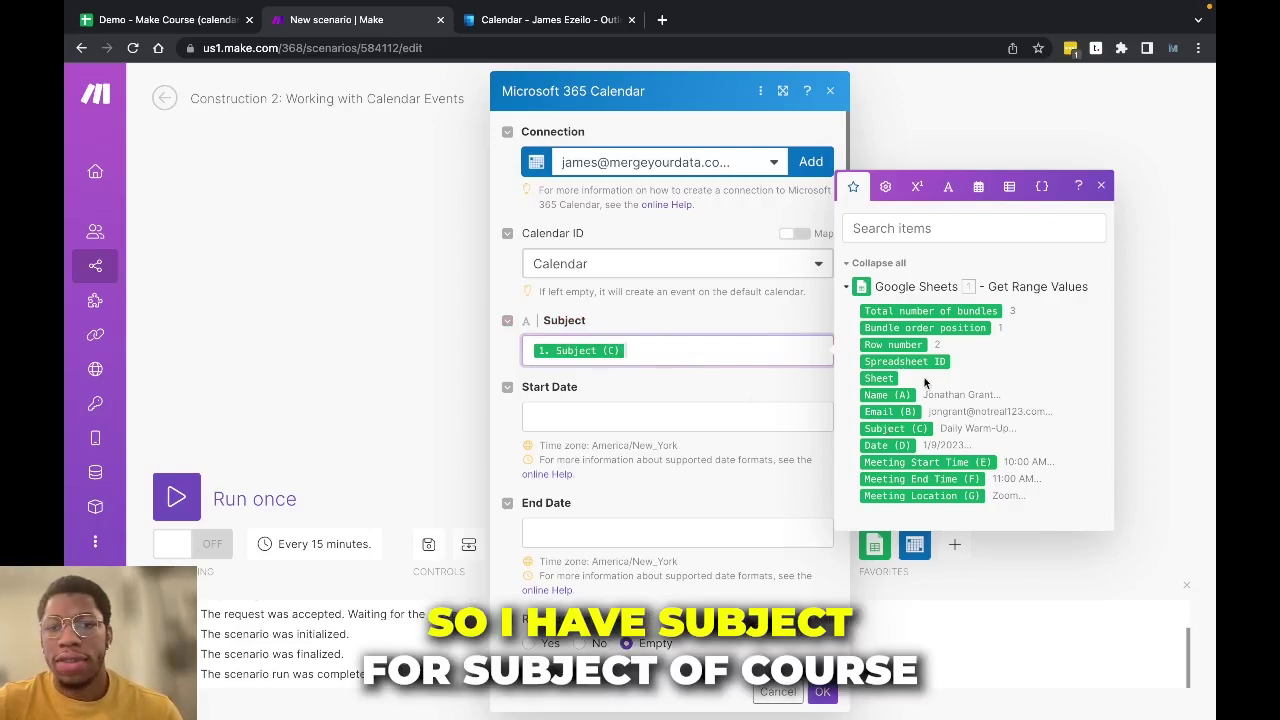
Map both the Start Date and the End Date of the event to Date (D) from Google Sheets
click(606, 412)
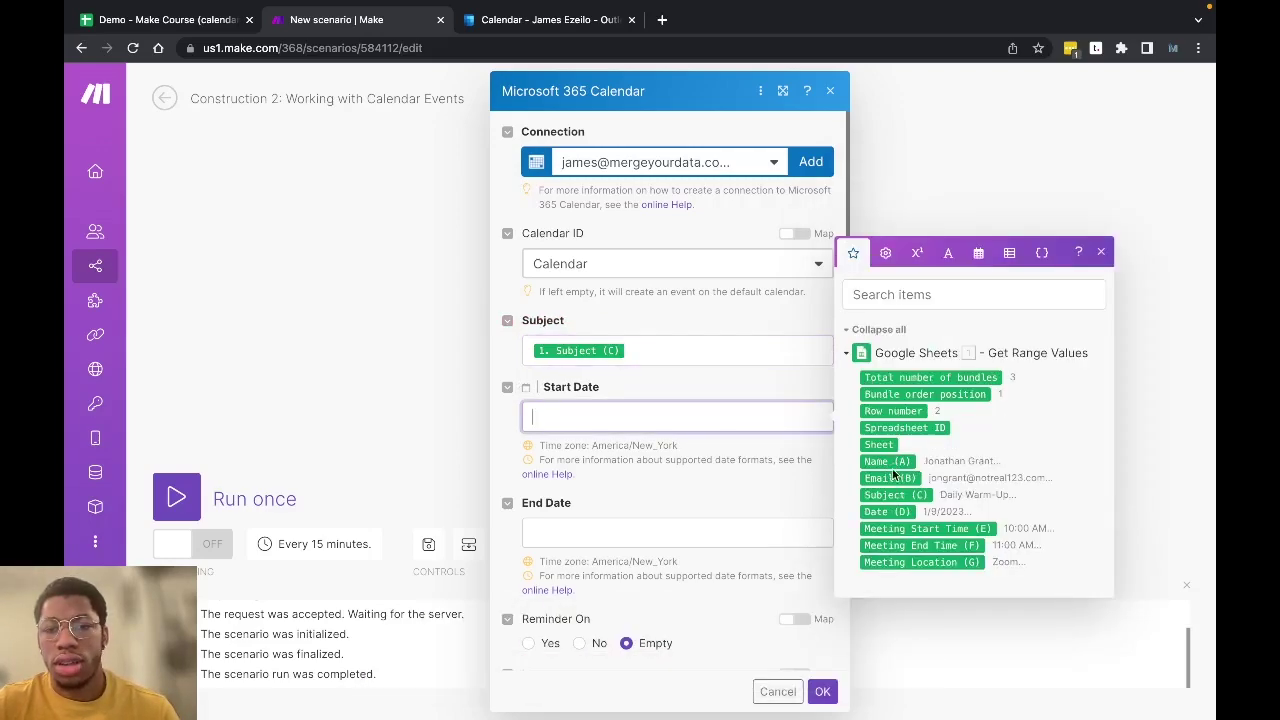
click(885, 509)
click(700, 530)
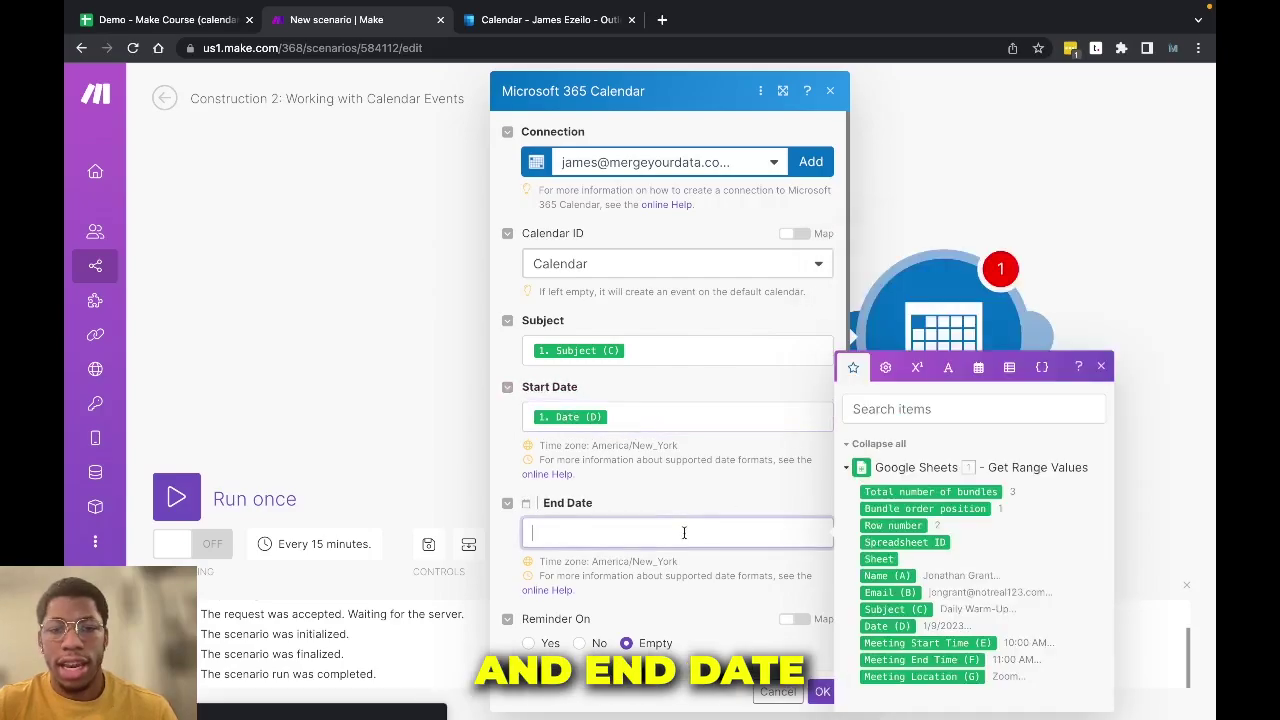
click(885, 625)
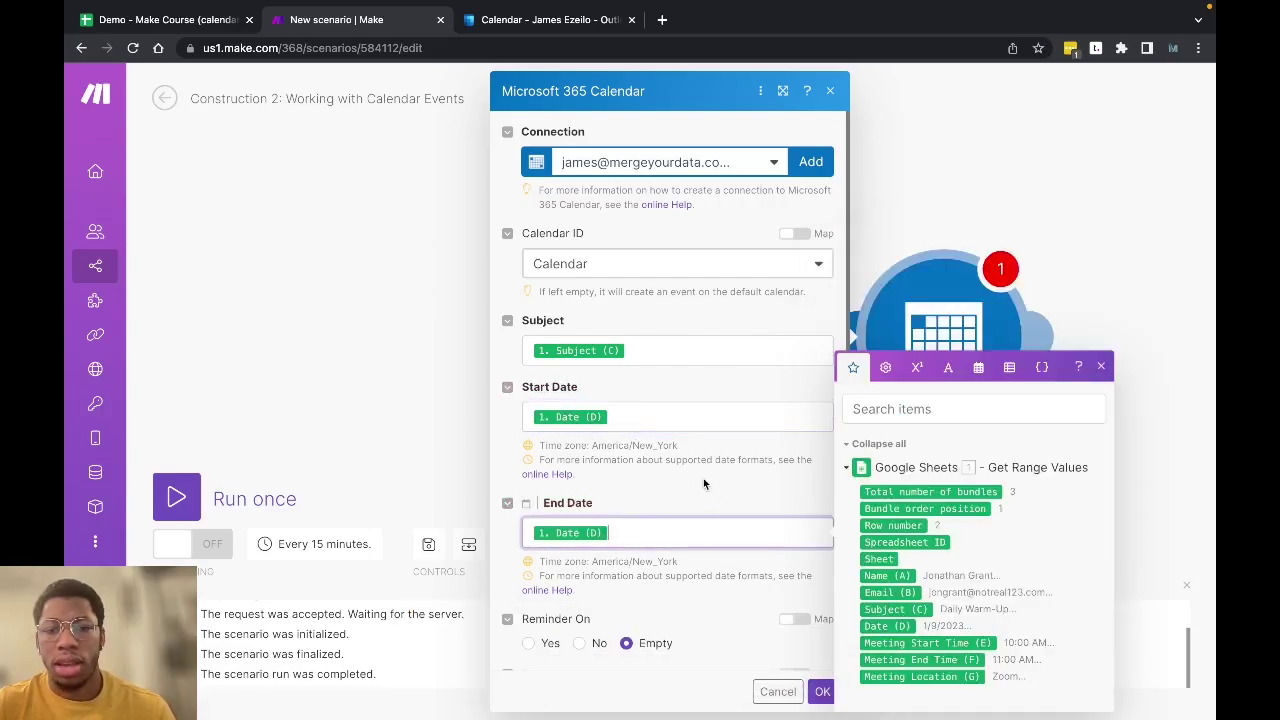
Look through the event module's remaining fields for a separate meeting time setting
scroll(690, 460, down, 1)
scroll(677, 444, down, 2)
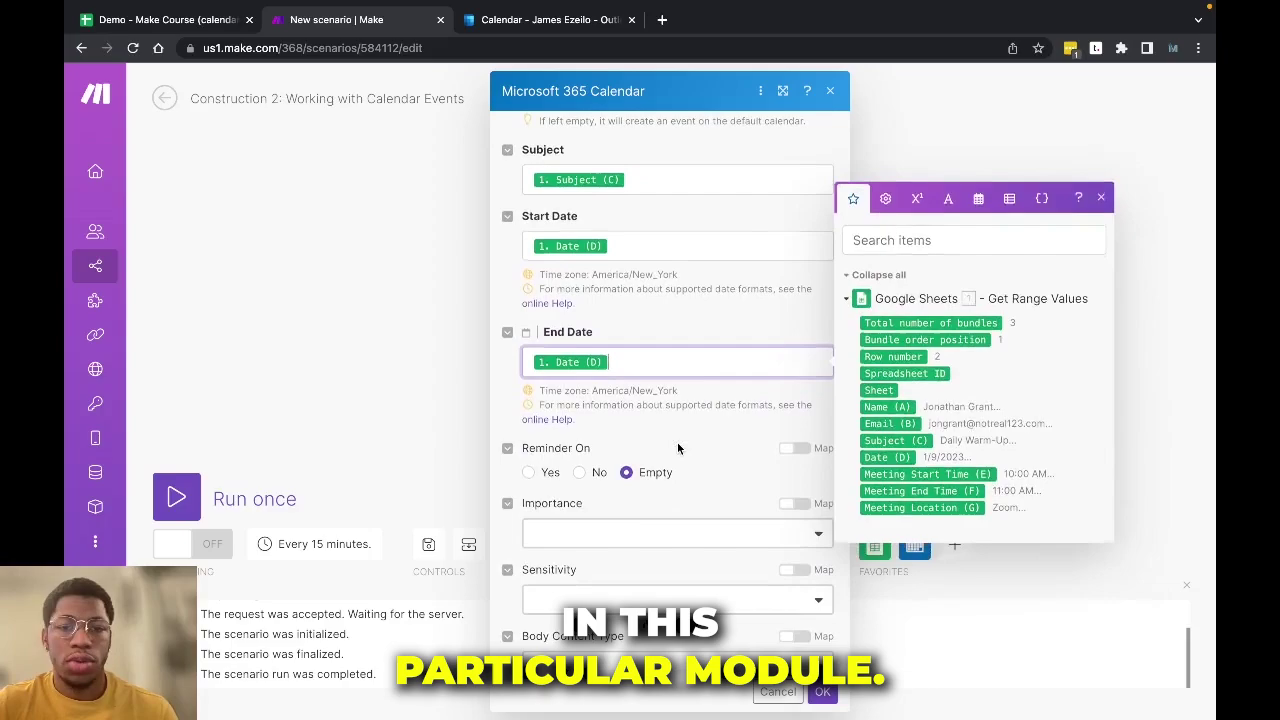
scroll(677, 447, down, 5)
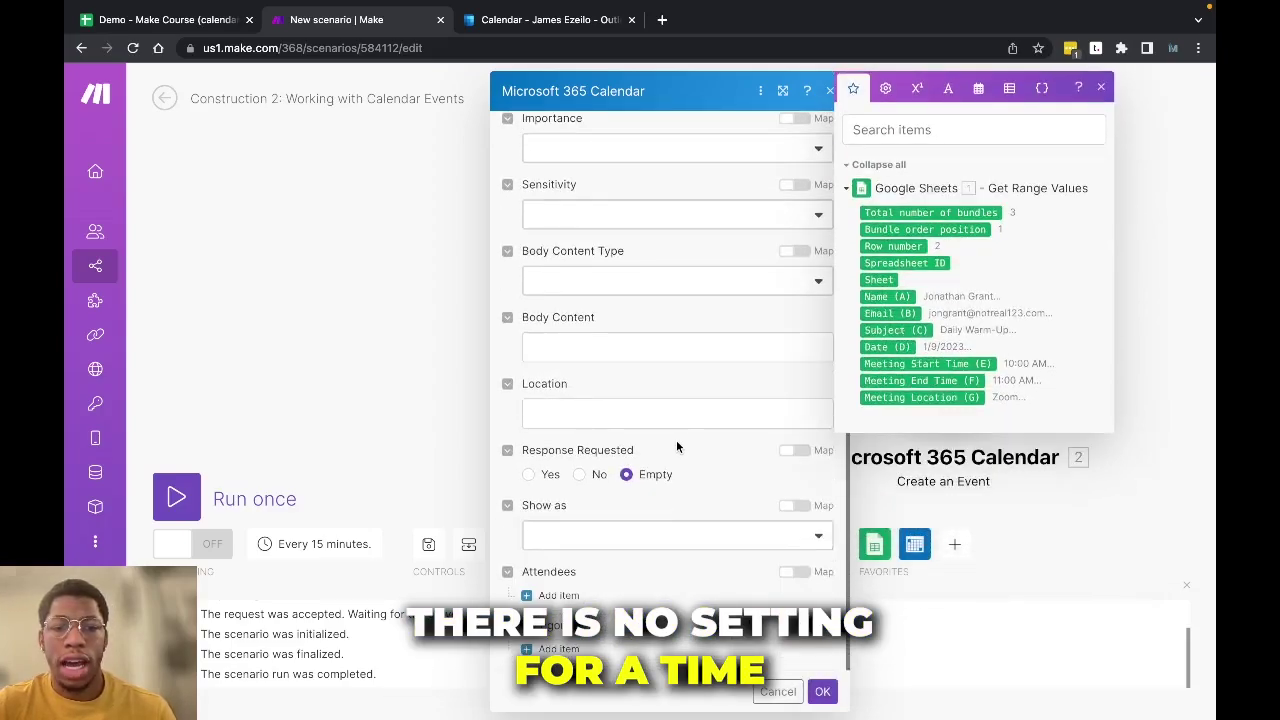
scroll(676, 447, up, 5)
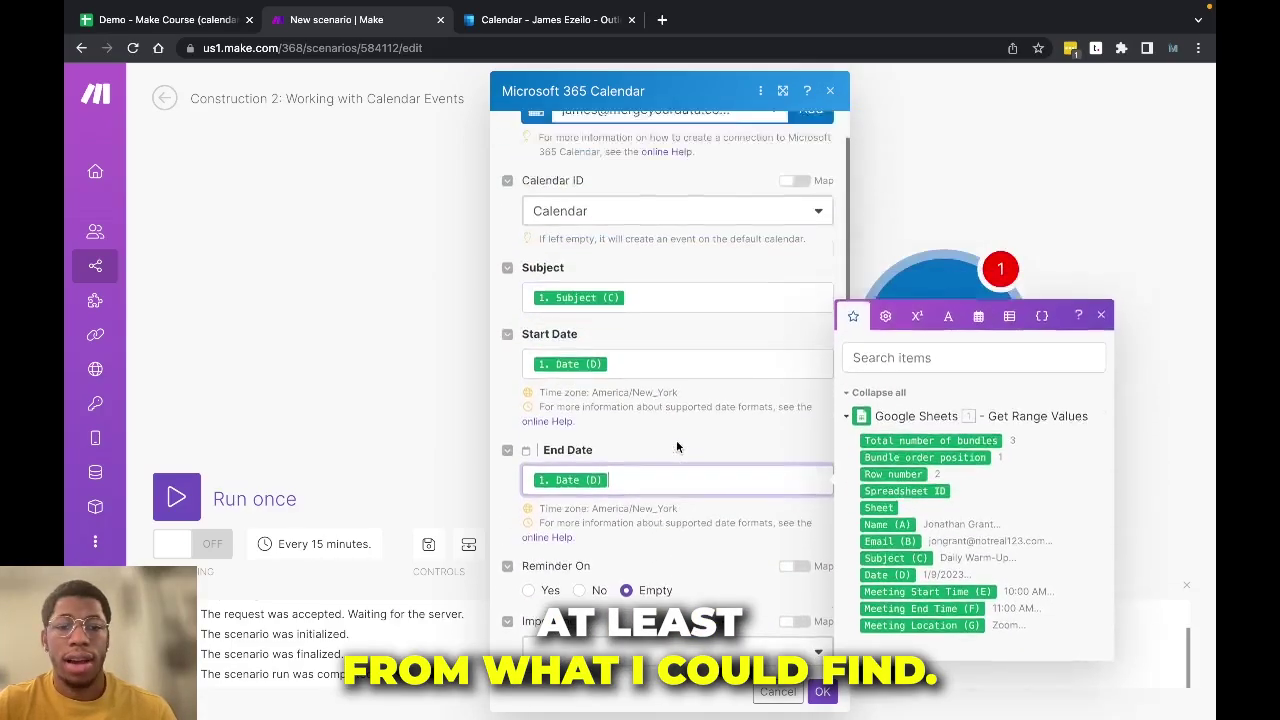
scroll(676, 447, up, 1)
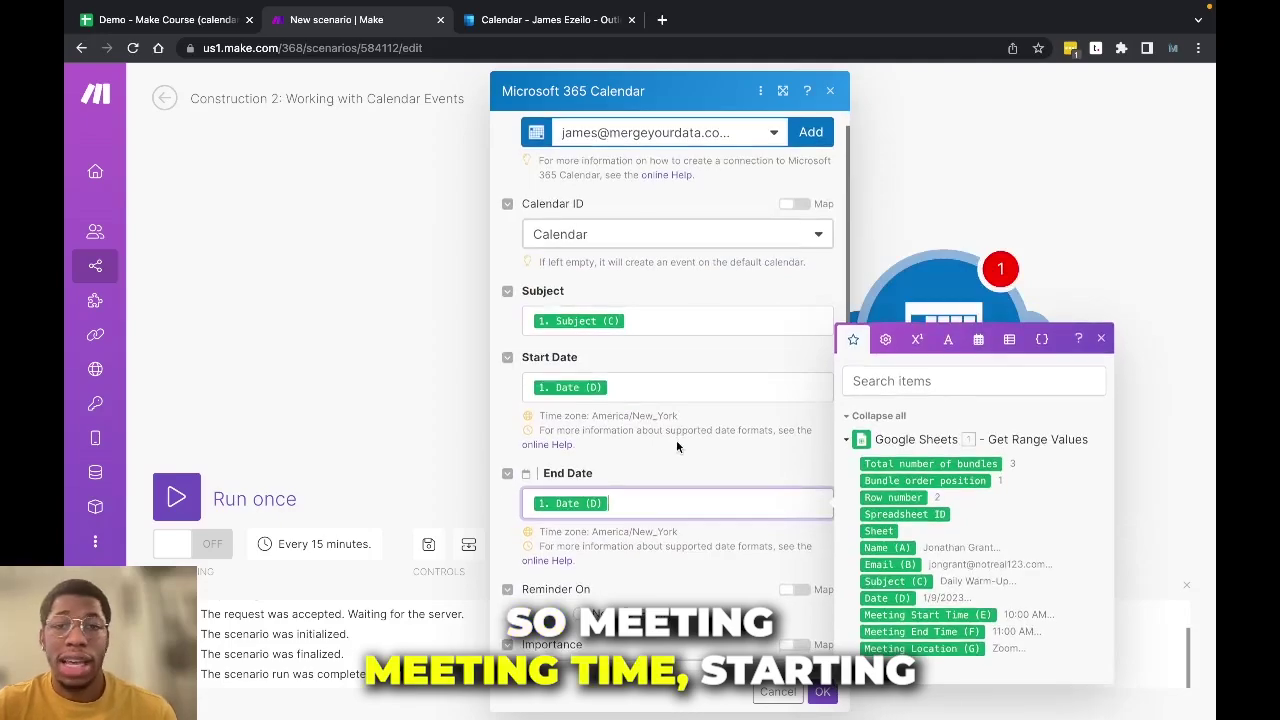
scroll(662, 435, down, 2)
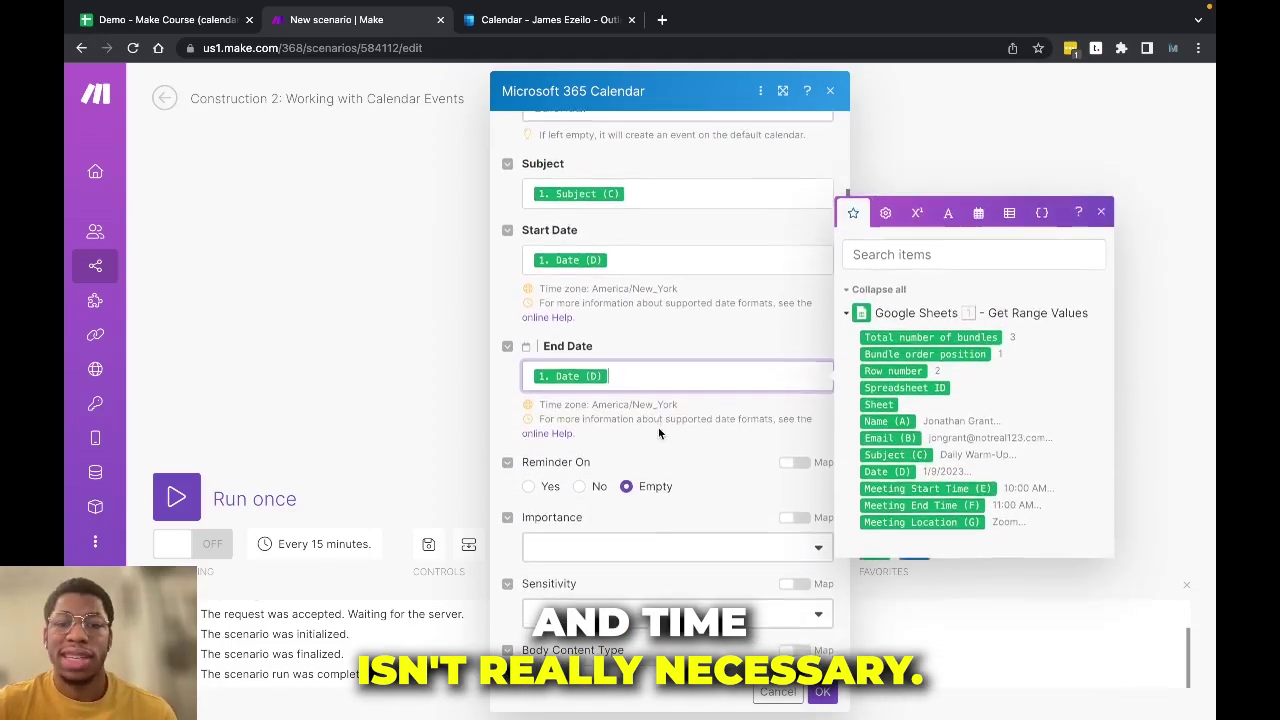
Turn on the event's reminder and set it to 15 minutes before the start
scroll(658, 427, down, 1)
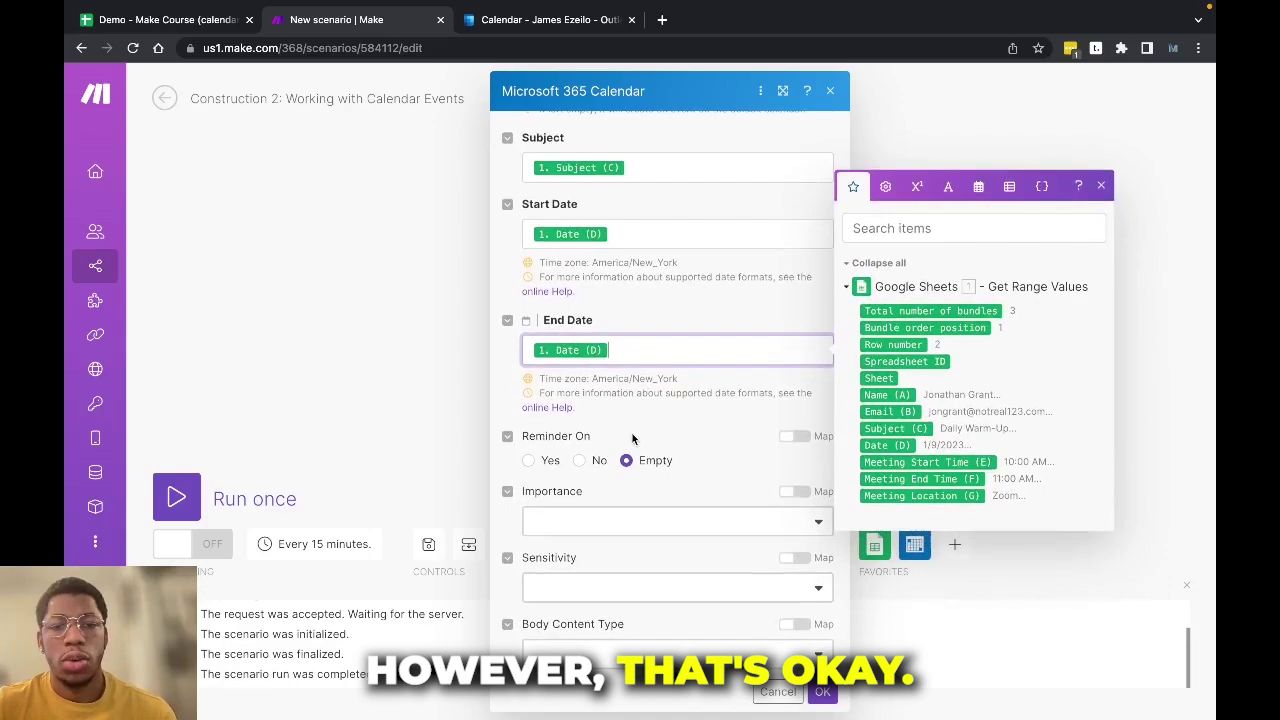
click(548, 459)
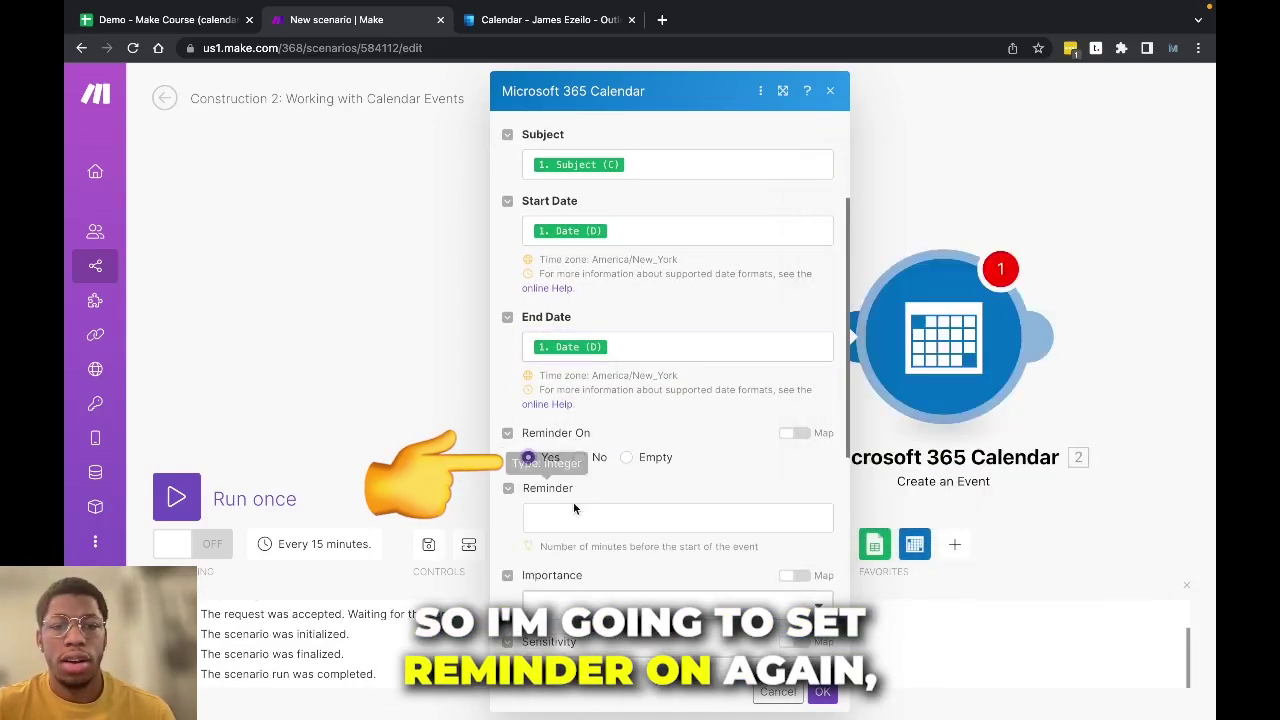
click(574, 512)
text(15)
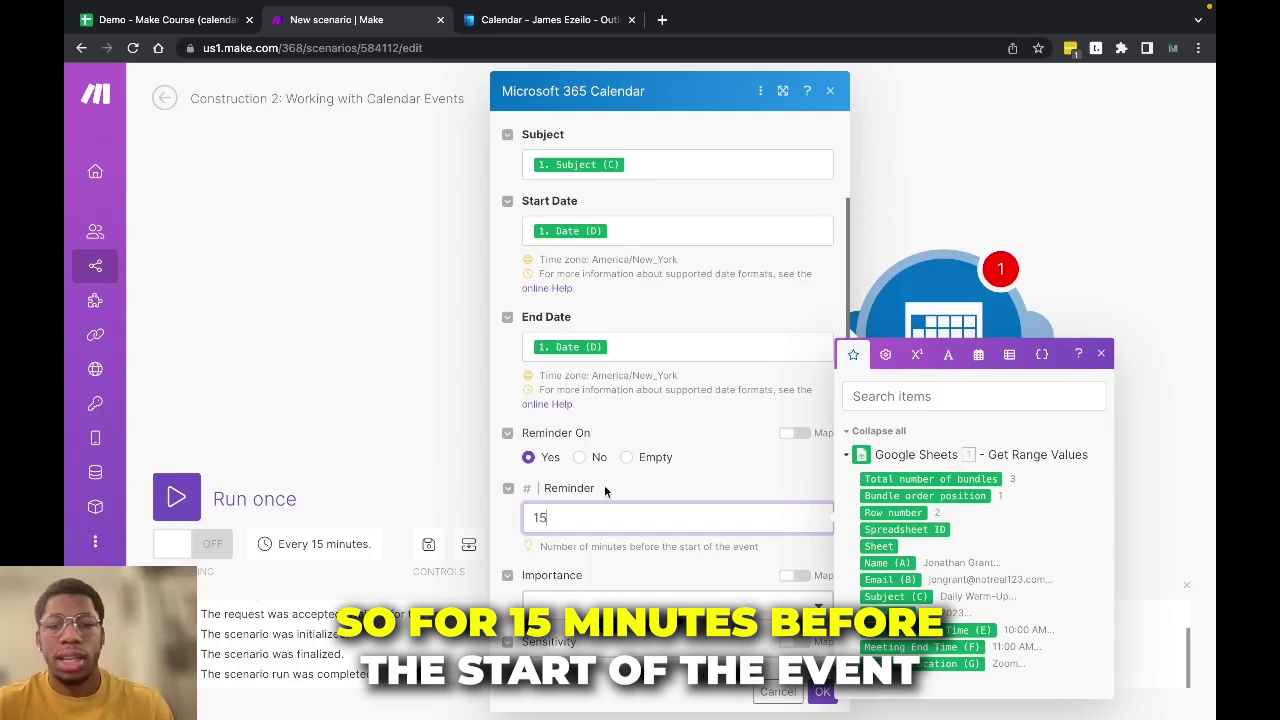
Map the event's Location to Meeting Location (G) from Google Sheets
scroll(610, 470, down, 3)
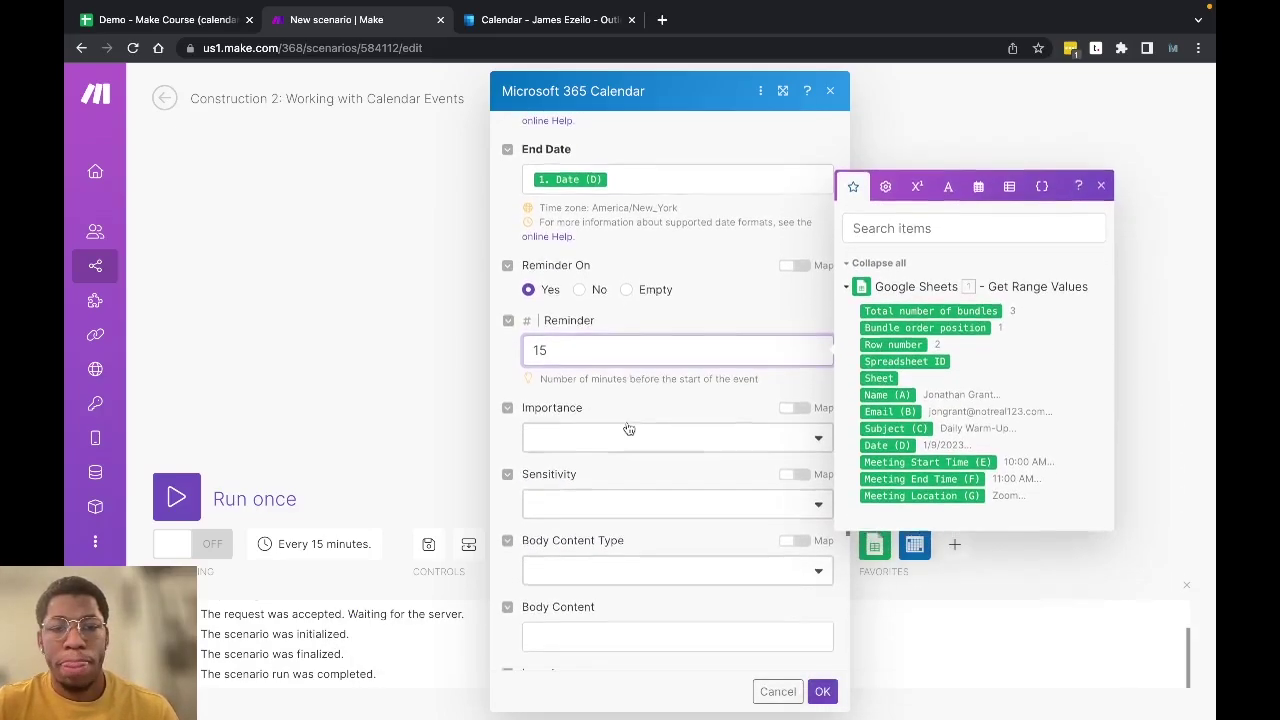
scroll(594, 588, down, 2)
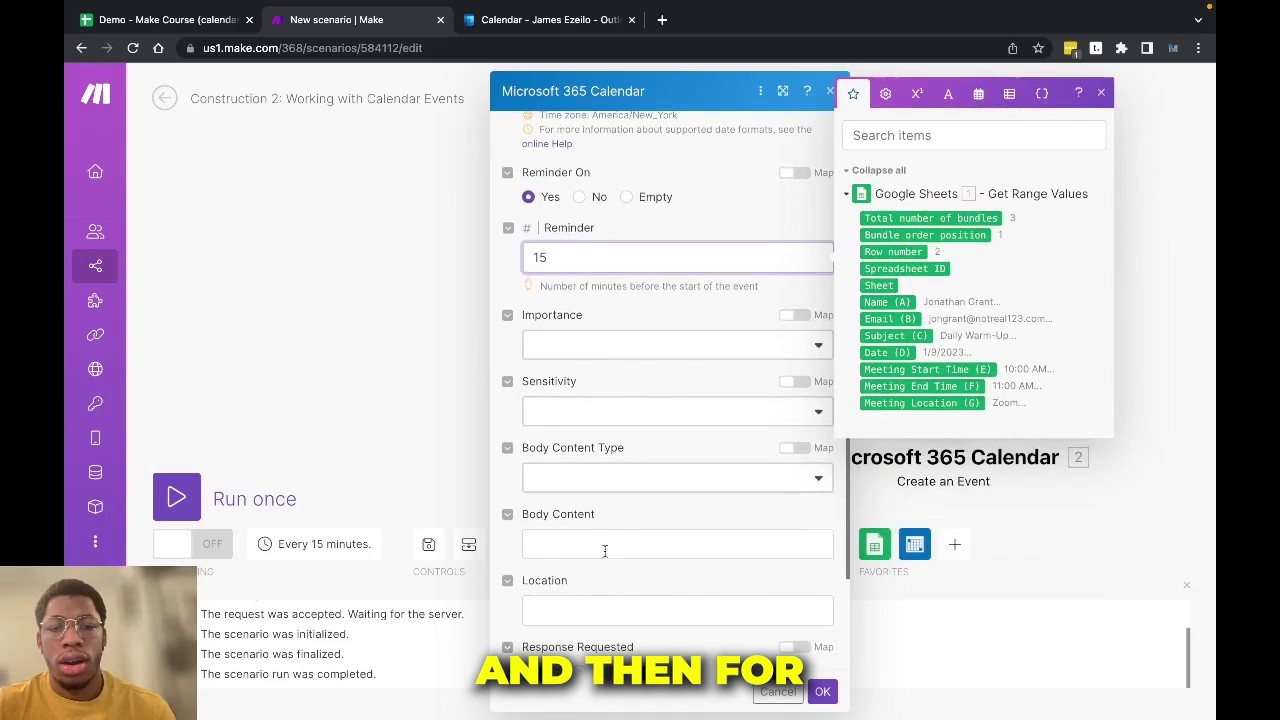
click(557, 611)
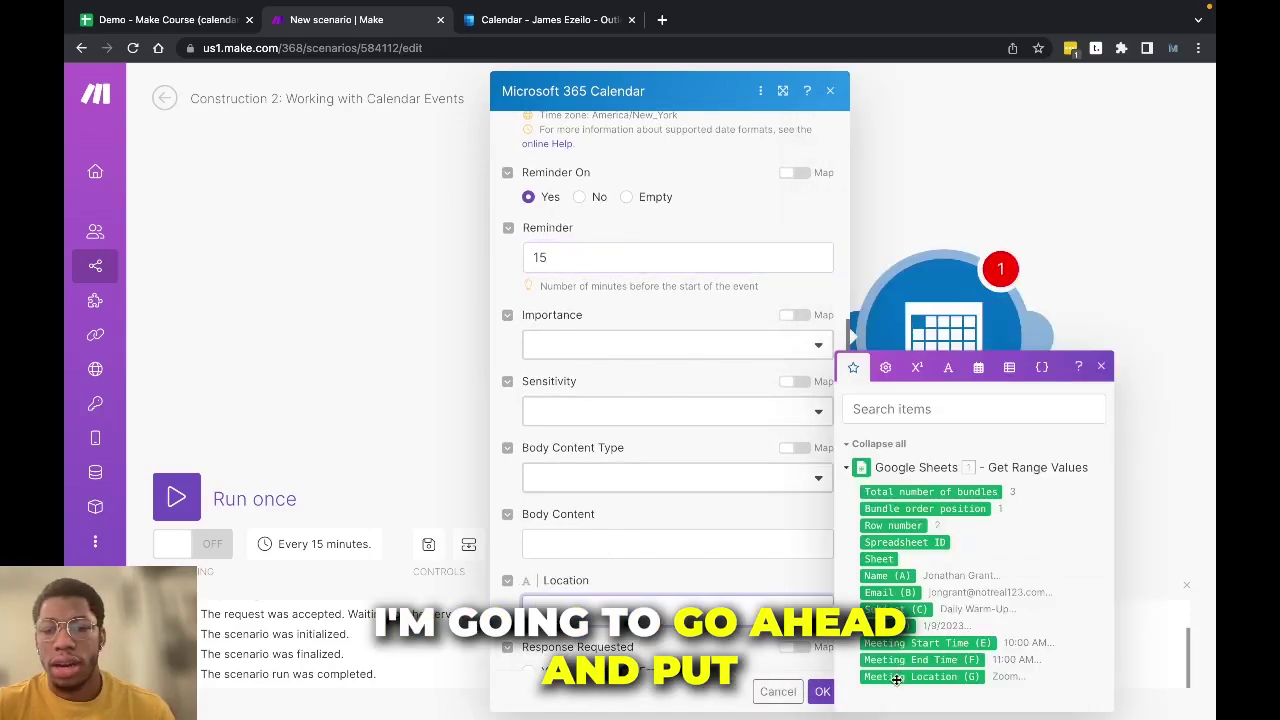
drag(900, 677, 600, 611)
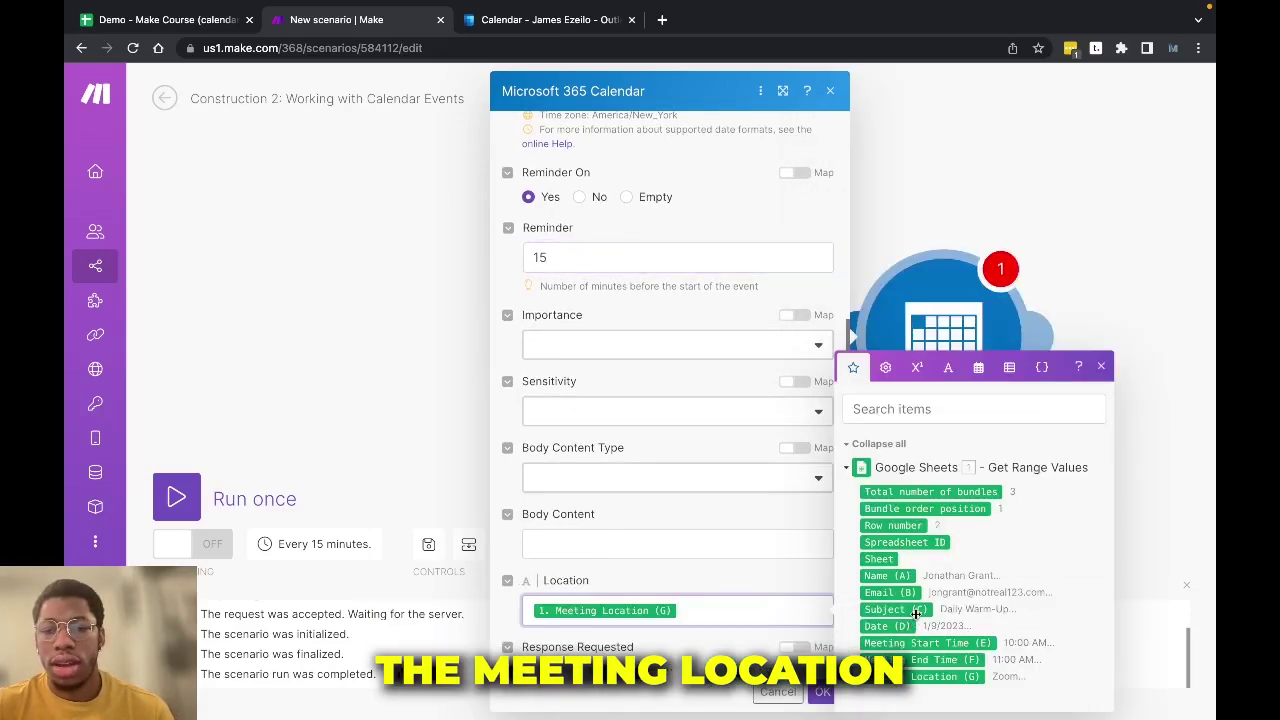
Add an attendee item to the event, mapping its Email Address to Email (B) and its Name to Name (A)
scroll(653, 549, down, 2)
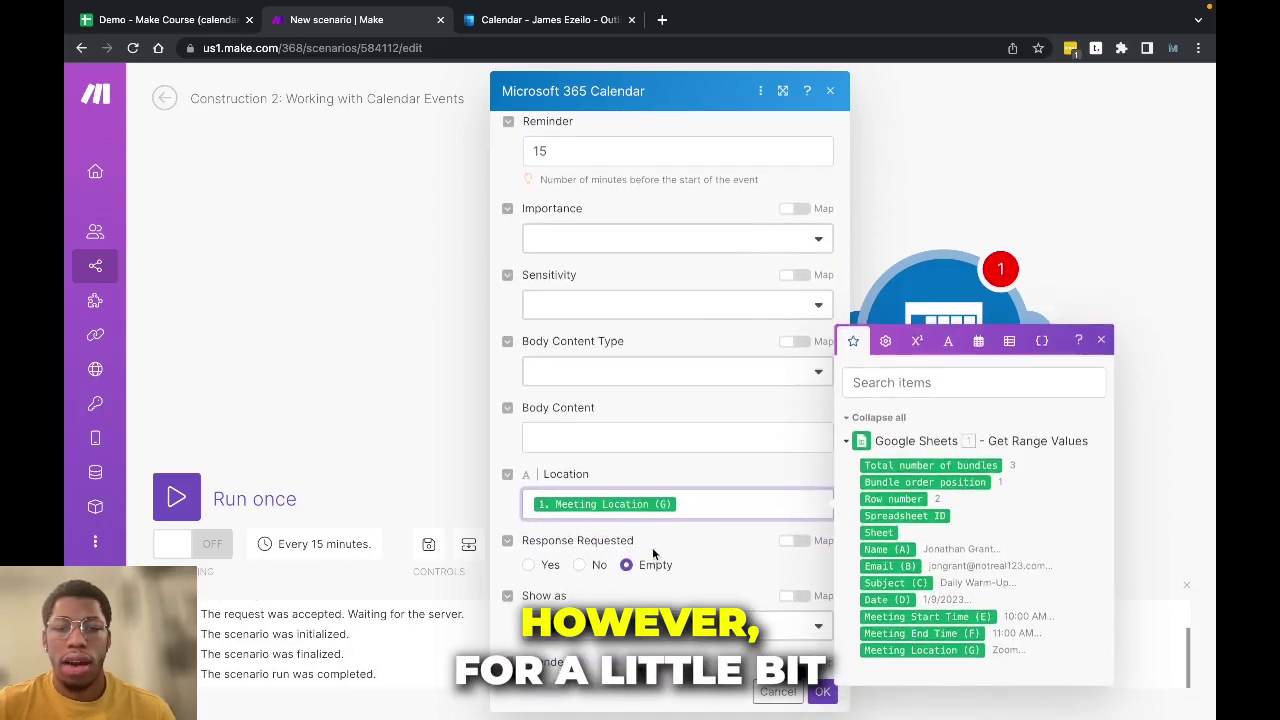
scroll(652, 553, down, 2)
click(602, 547)
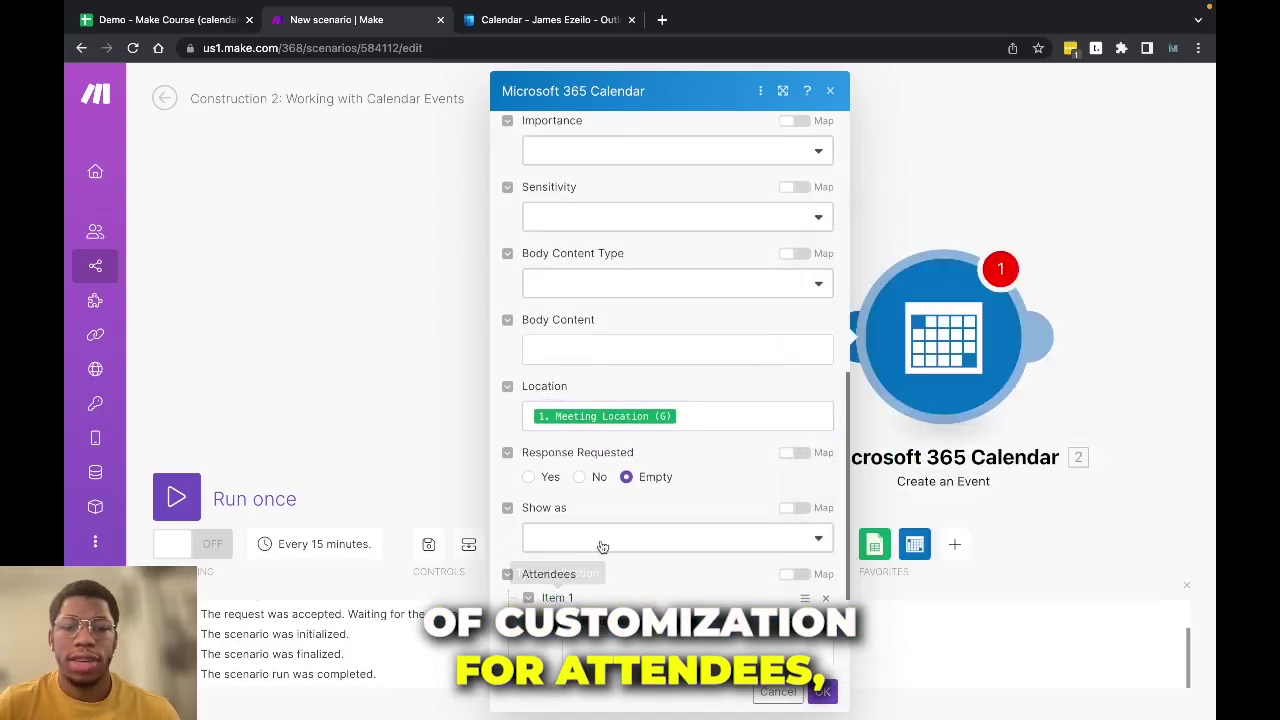
scroll(605, 550, down, 2)
click(663, 586)
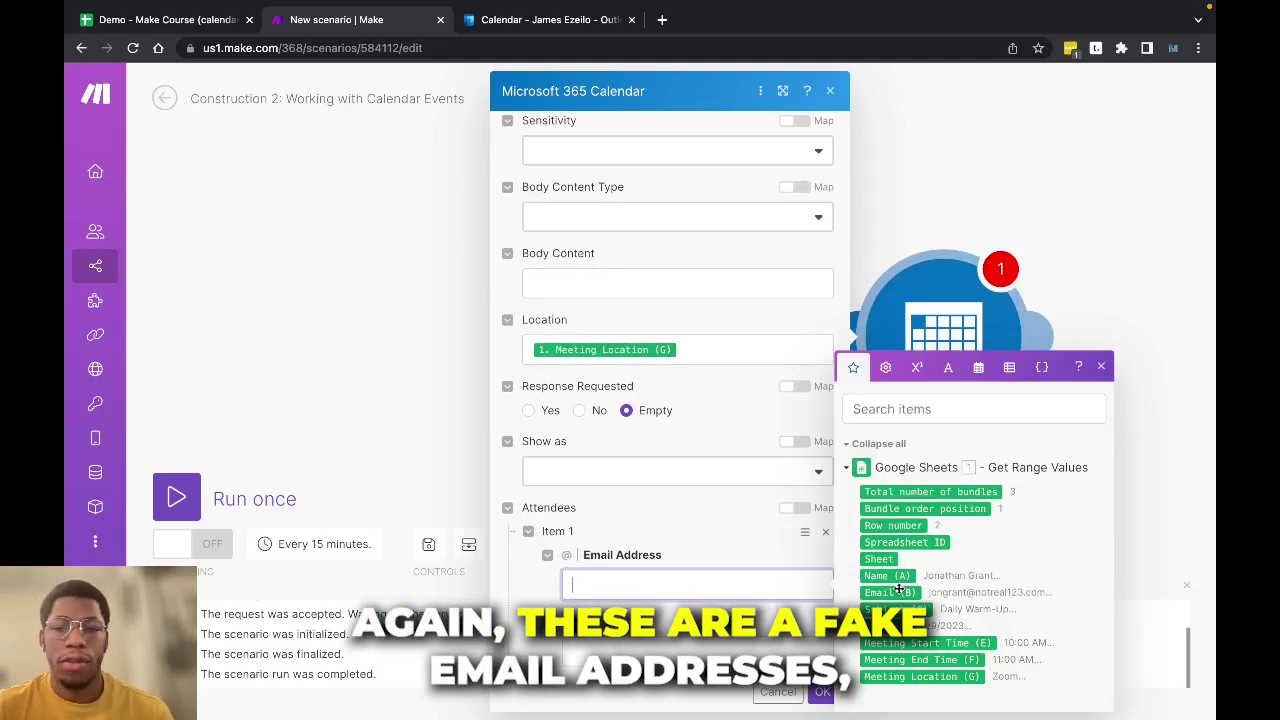
drag(889, 592, 770, 590)
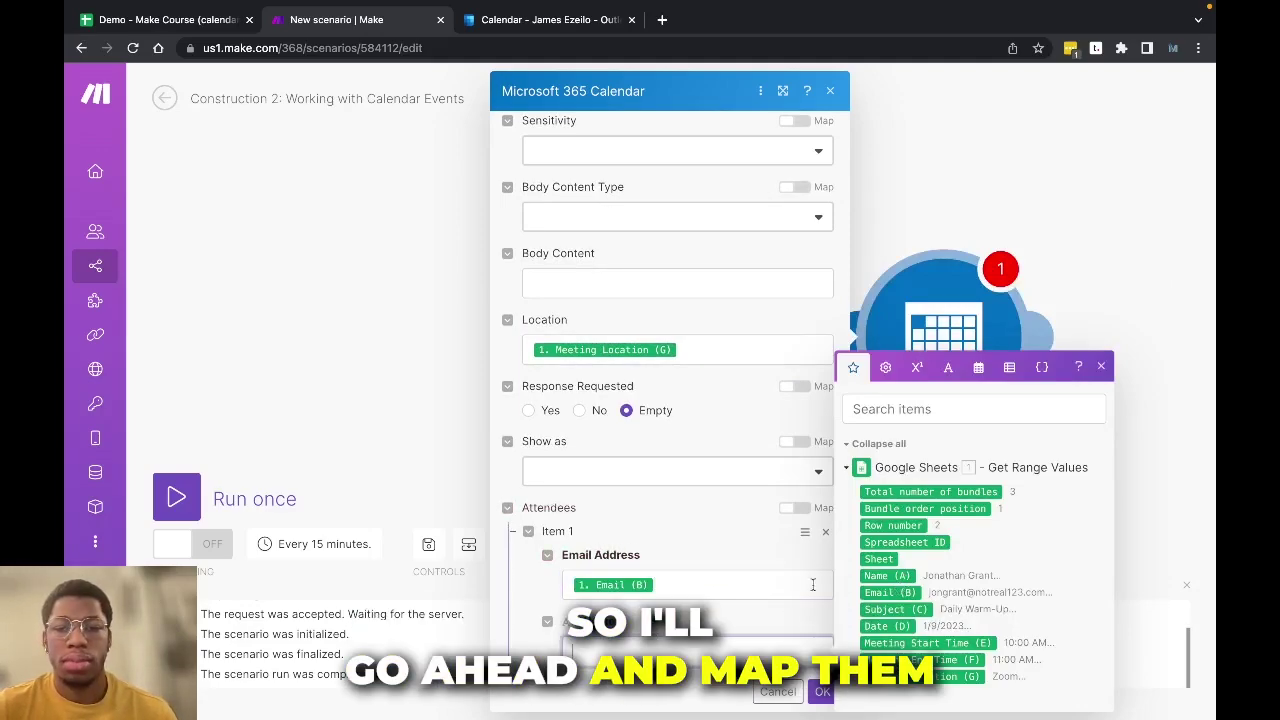
click(900, 574)
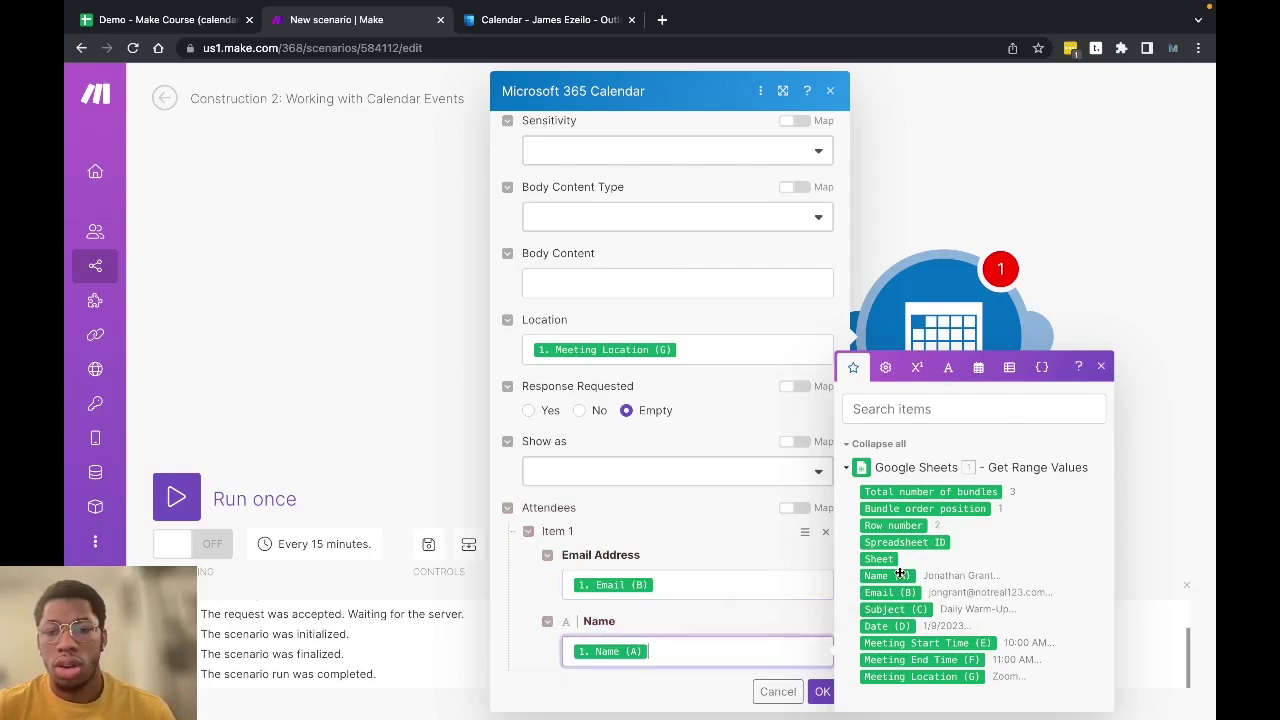
scroll(679, 503, down, 2)
click(565, 507)
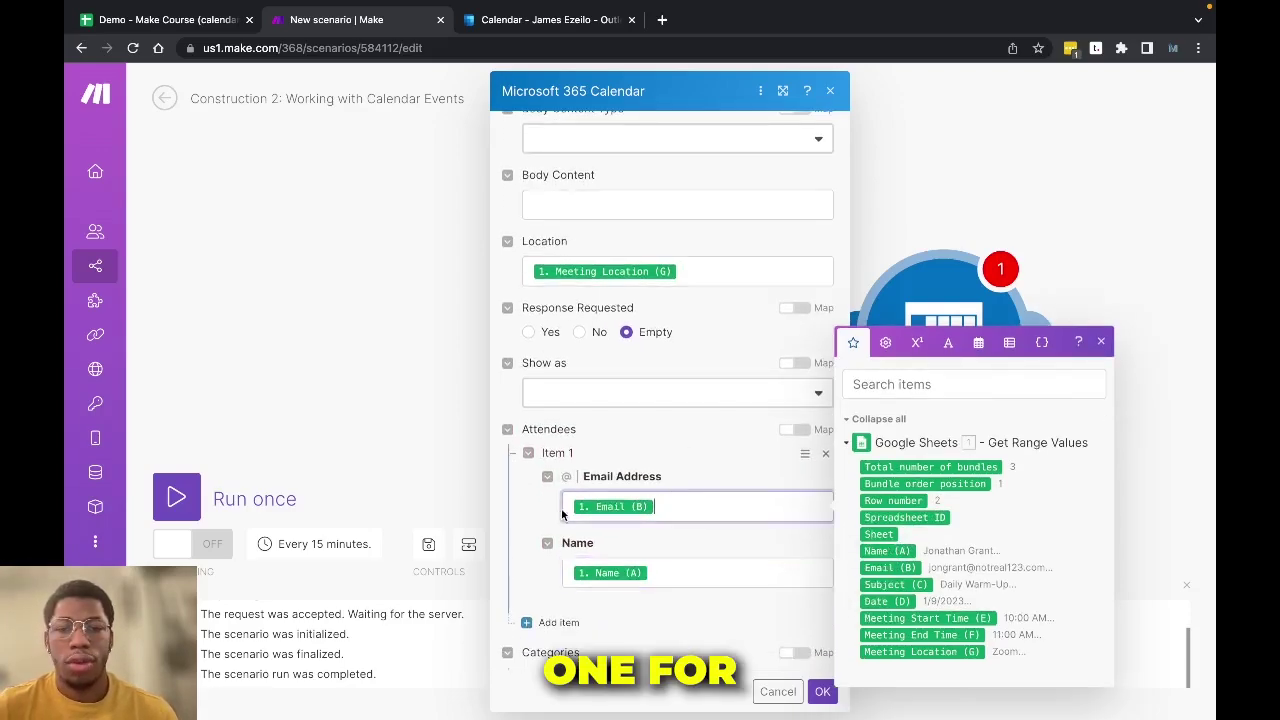
click(666, 572)
scroll(705, 528, down, 1)
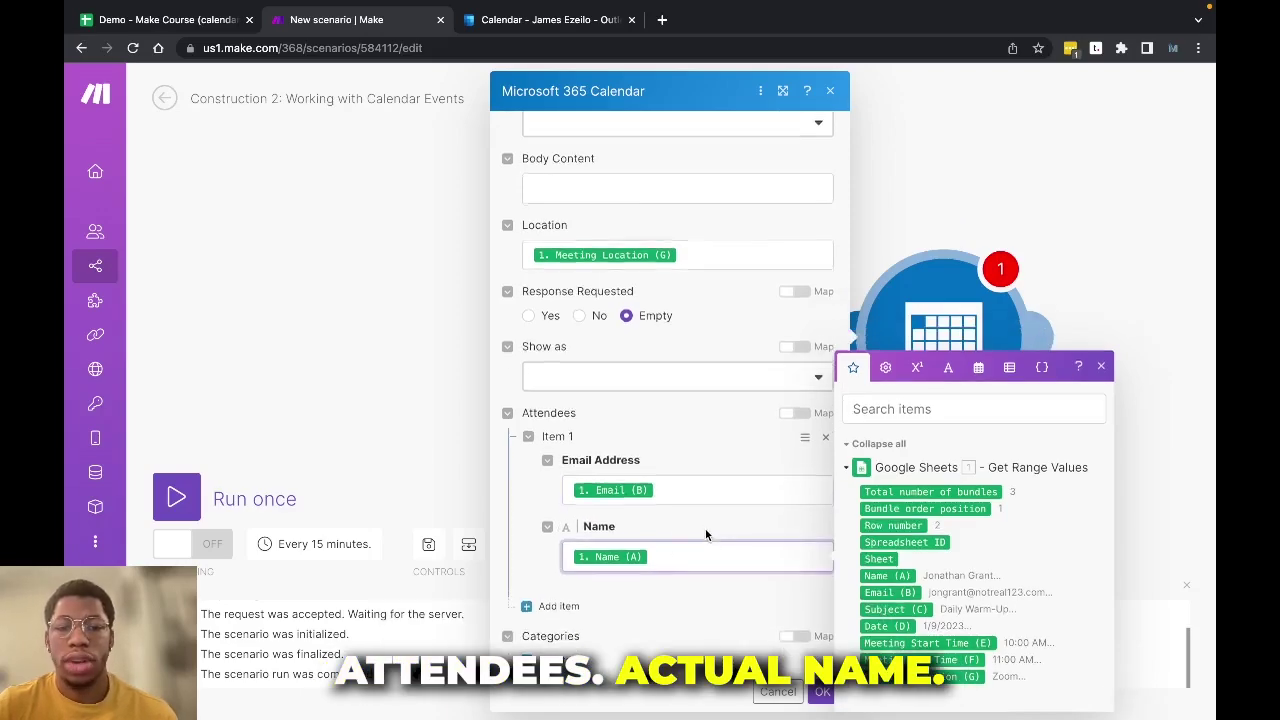
Fill the event's Body Content with "Meeting with" followed by the mapped Name (A) value
scroll(685, 488, up, 2)
scroll(685, 488, up, 1)
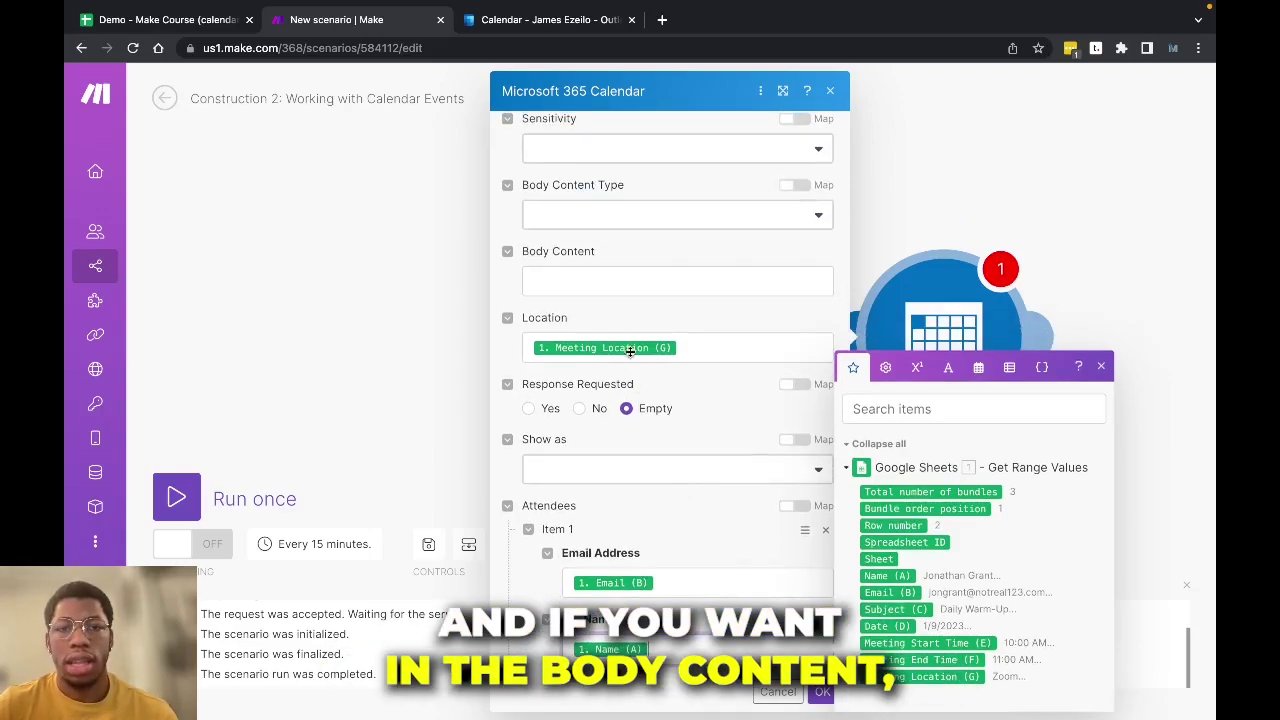
click(617, 293)
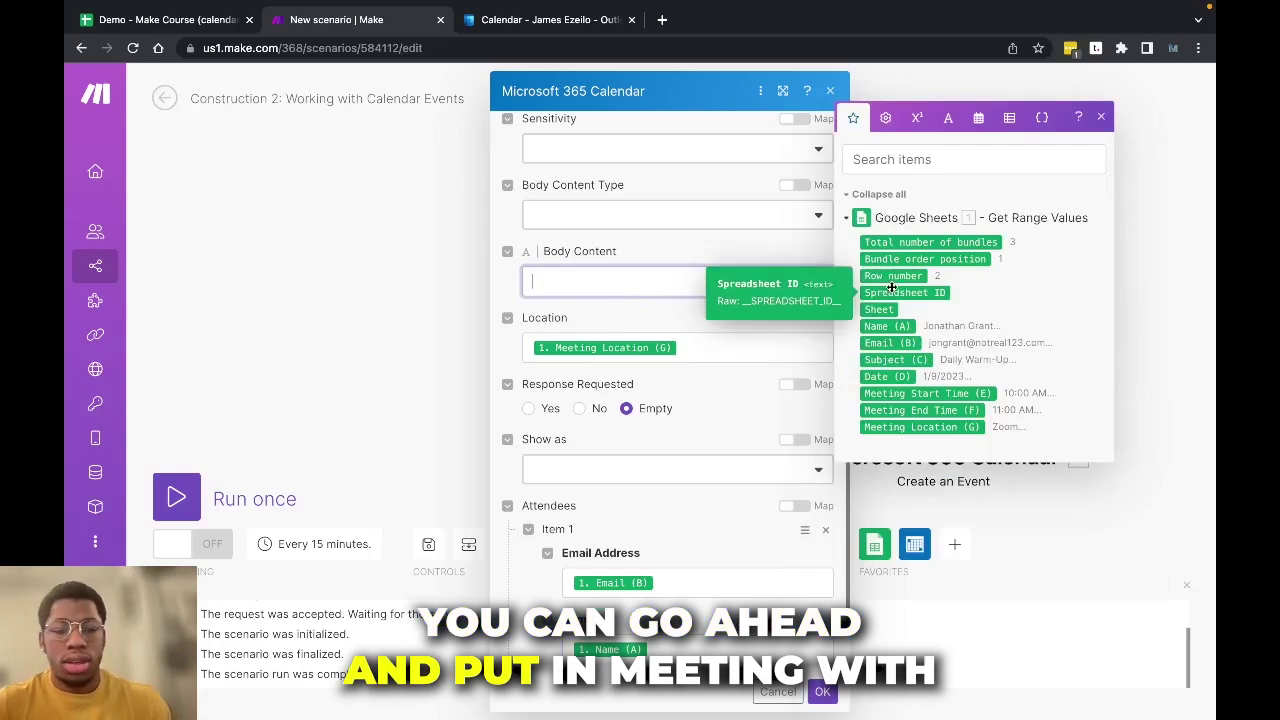
text(Meeting)
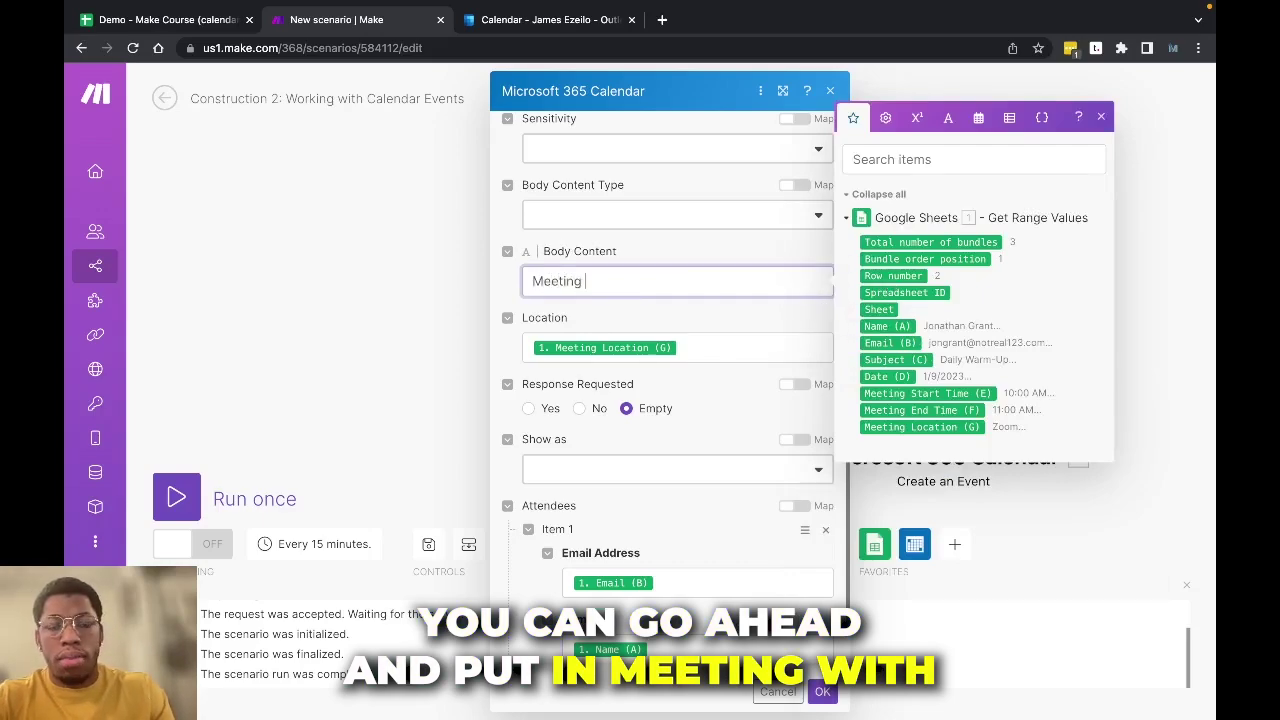
text( with)
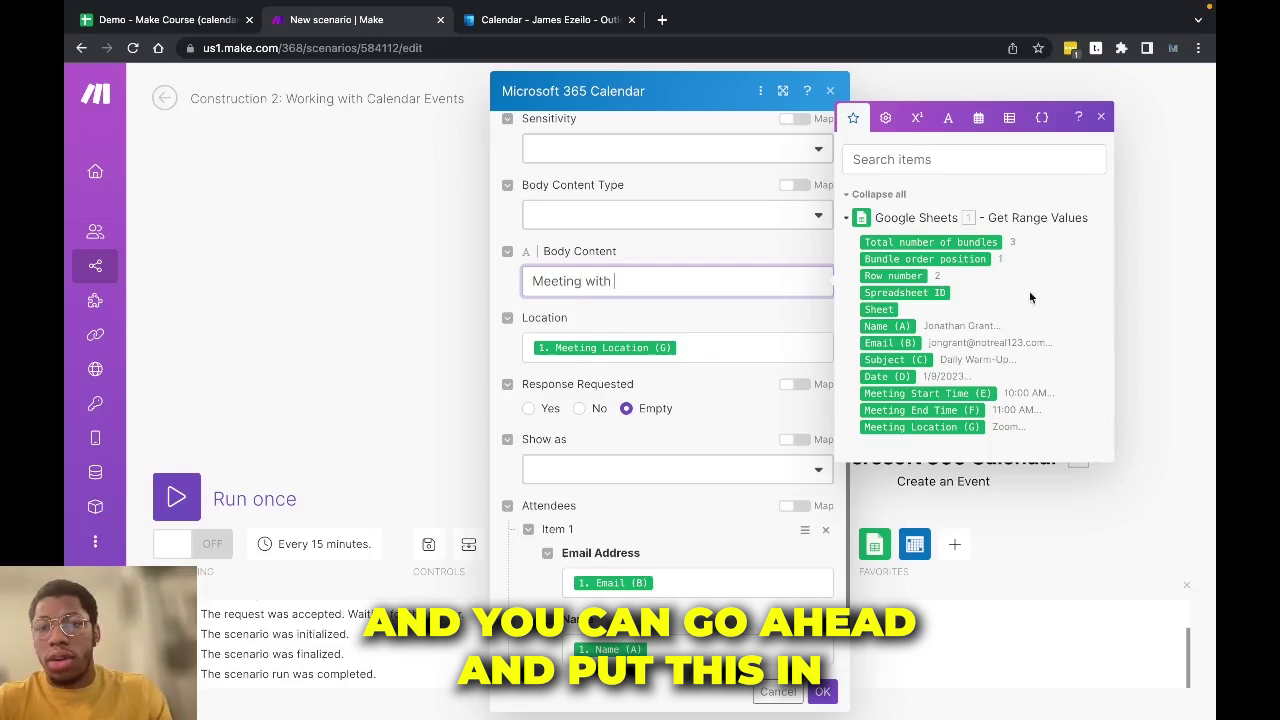
click(872, 327)
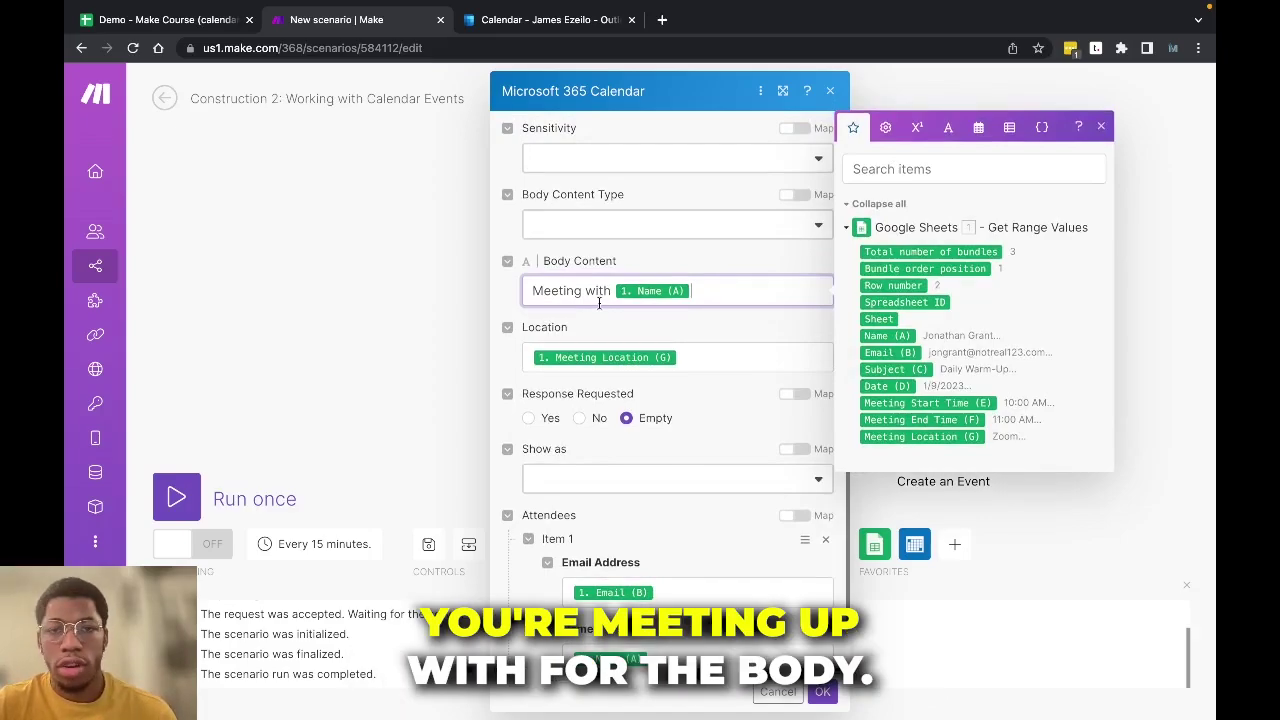
Review the event module's completed fields and save its settings
scroll(635, 301, up, 5)
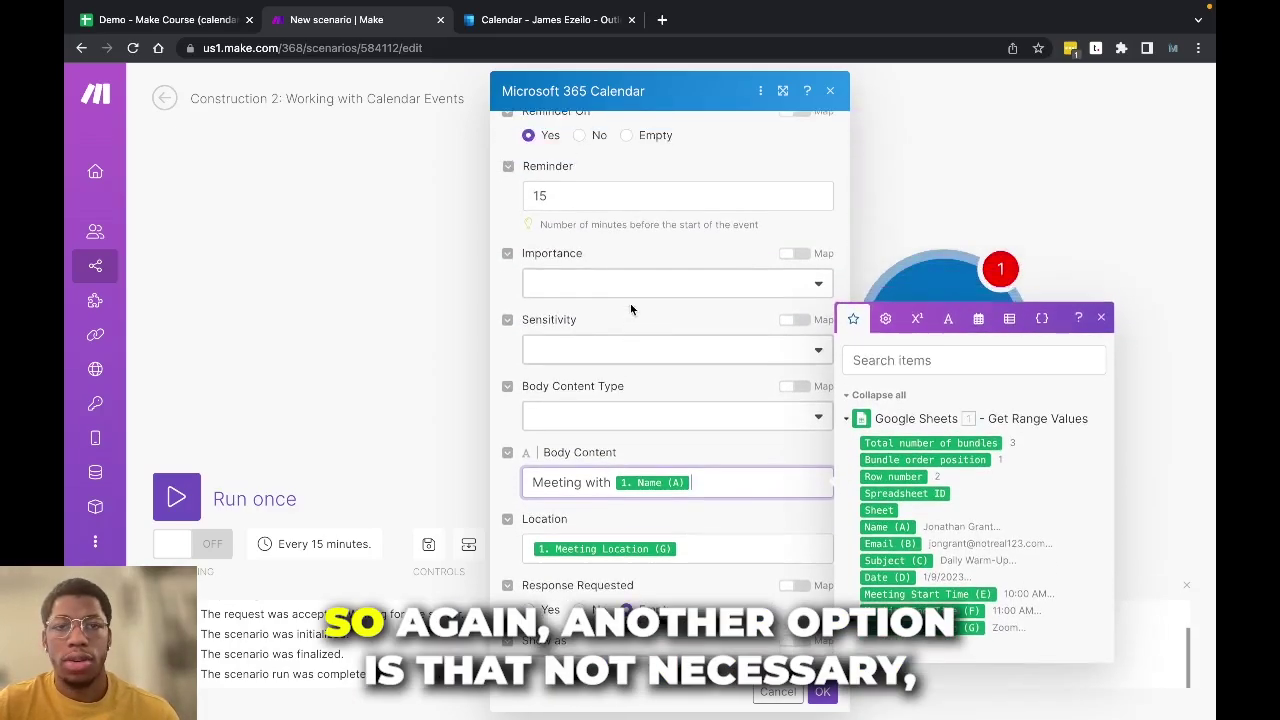
scroll(666, 384, up, 3)
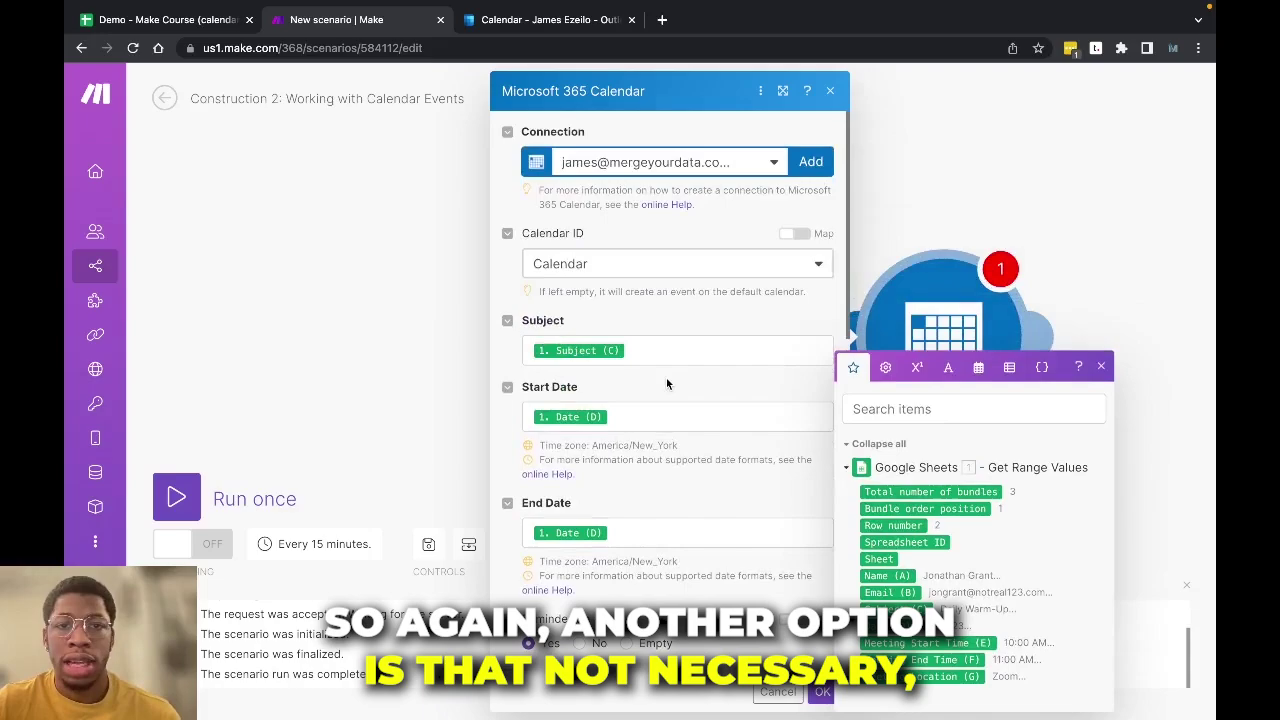
scroll(666, 384, down, 6)
scroll(668, 385, down, 3)
scroll(720, 422, up, 10)
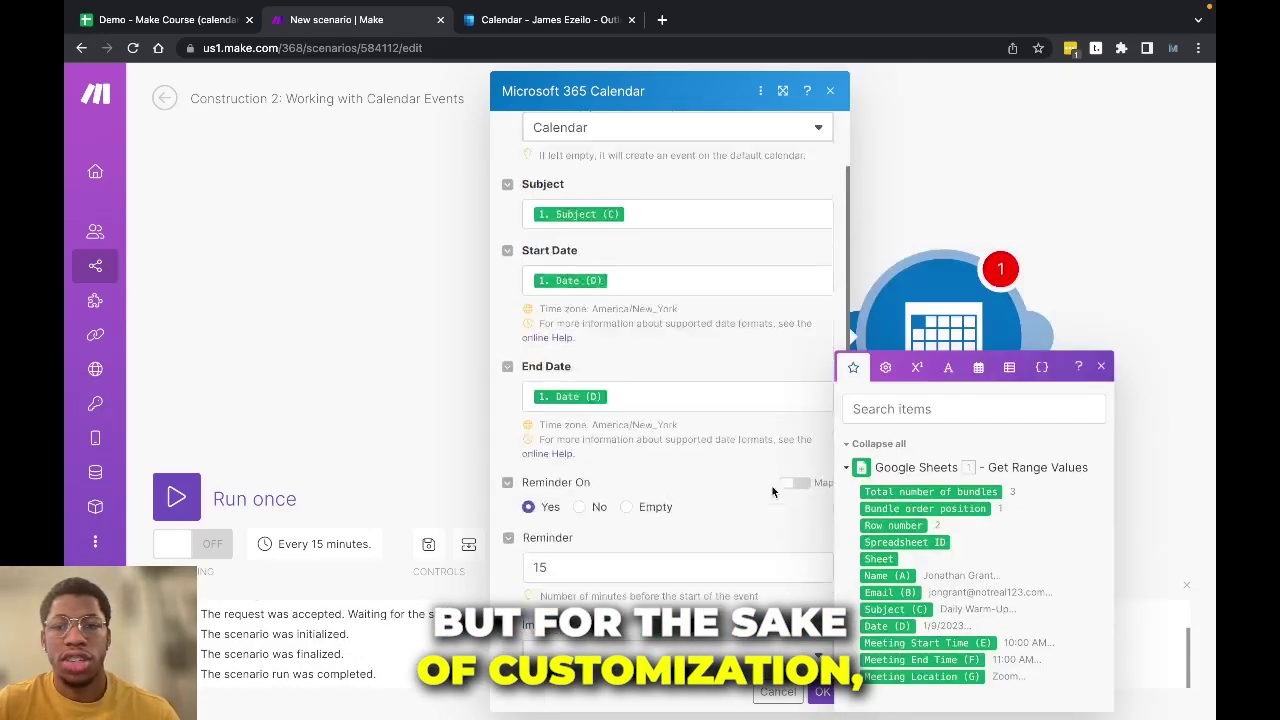
click(820, 691)
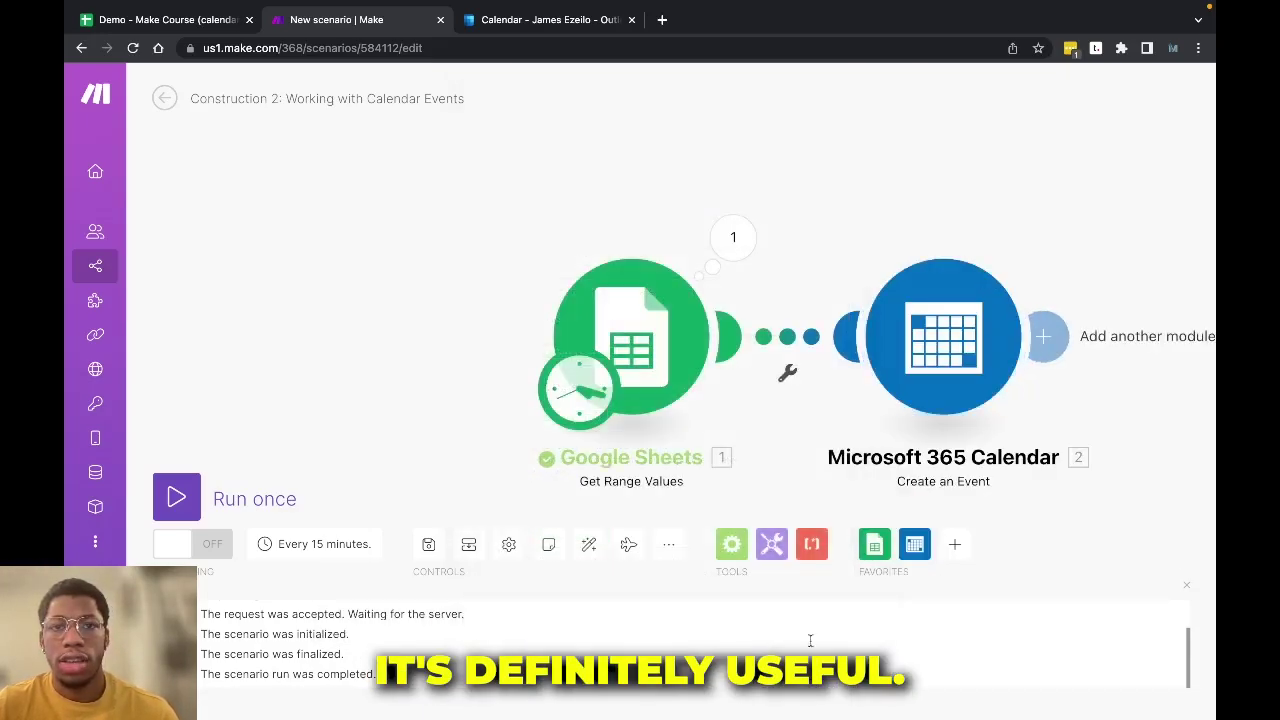
Auto-align the two modules on the canvas and run the scenario once
drag(795, 455, 690, 454)
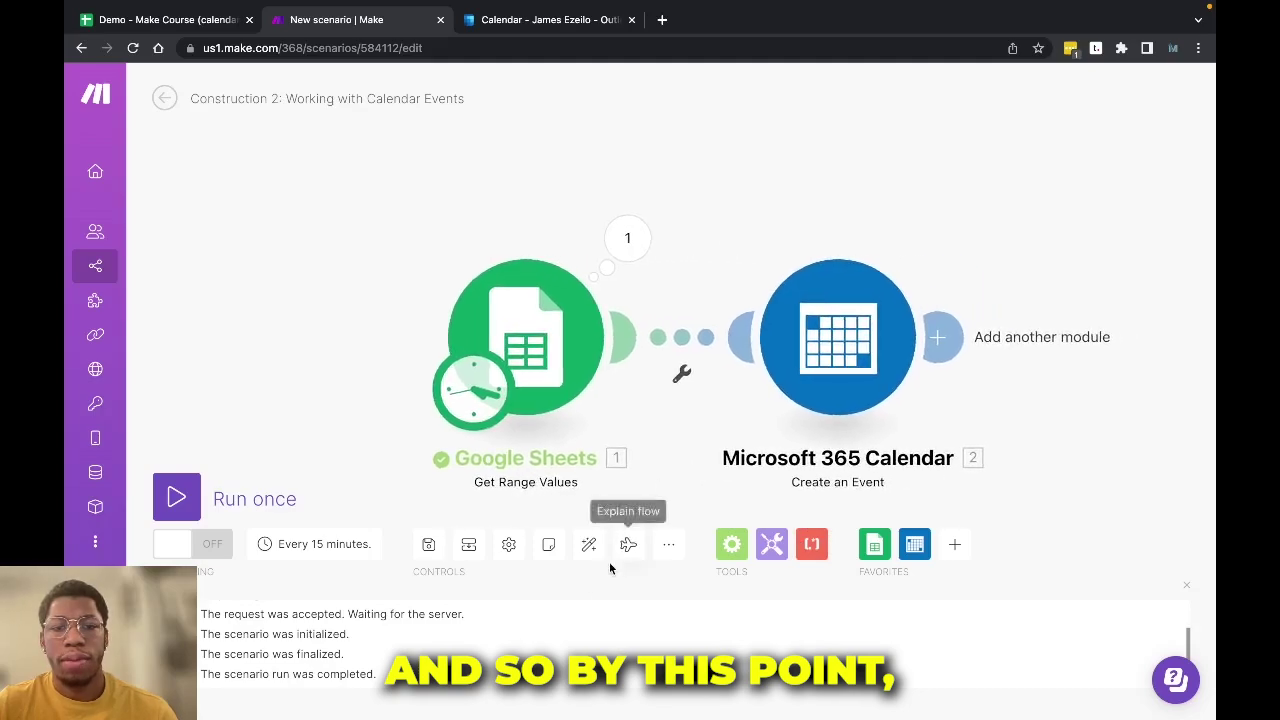
click(588, 544)
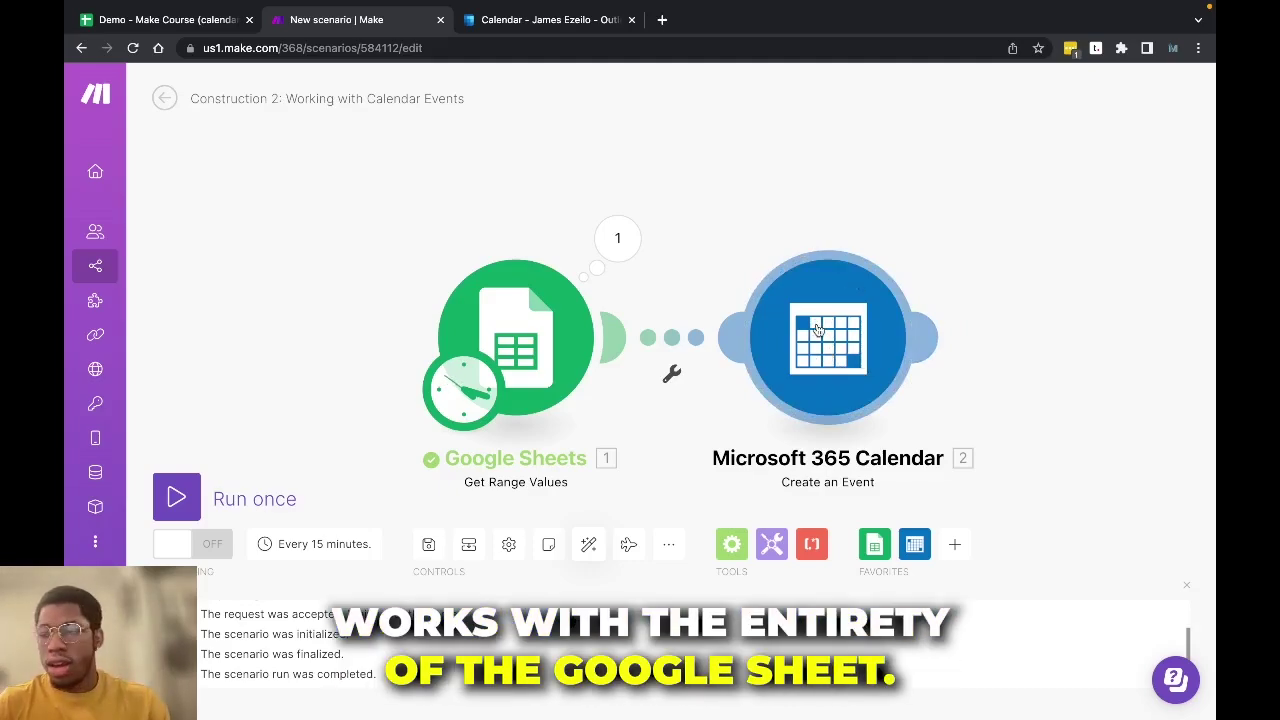
click(199, 505)
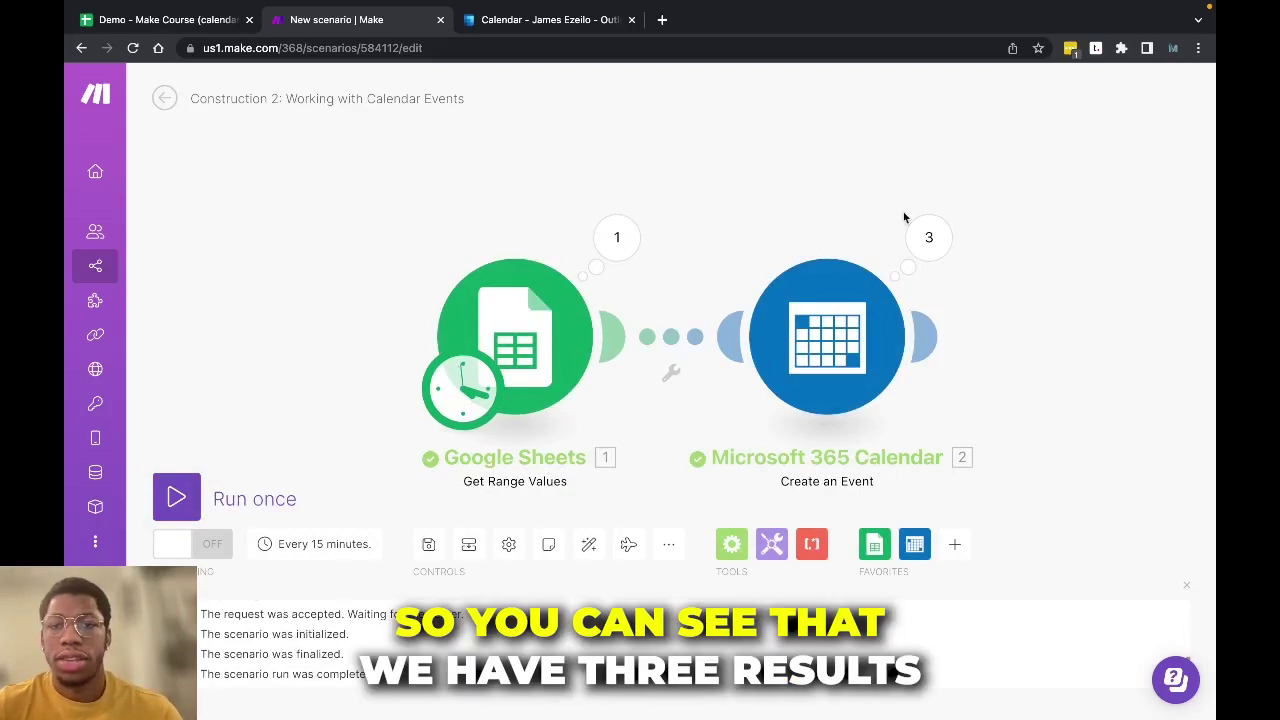
Compare the spreadsheet's meeting rows with the calendar module's run results, examining the input and output bundles of Operation 1
click(210, 32)
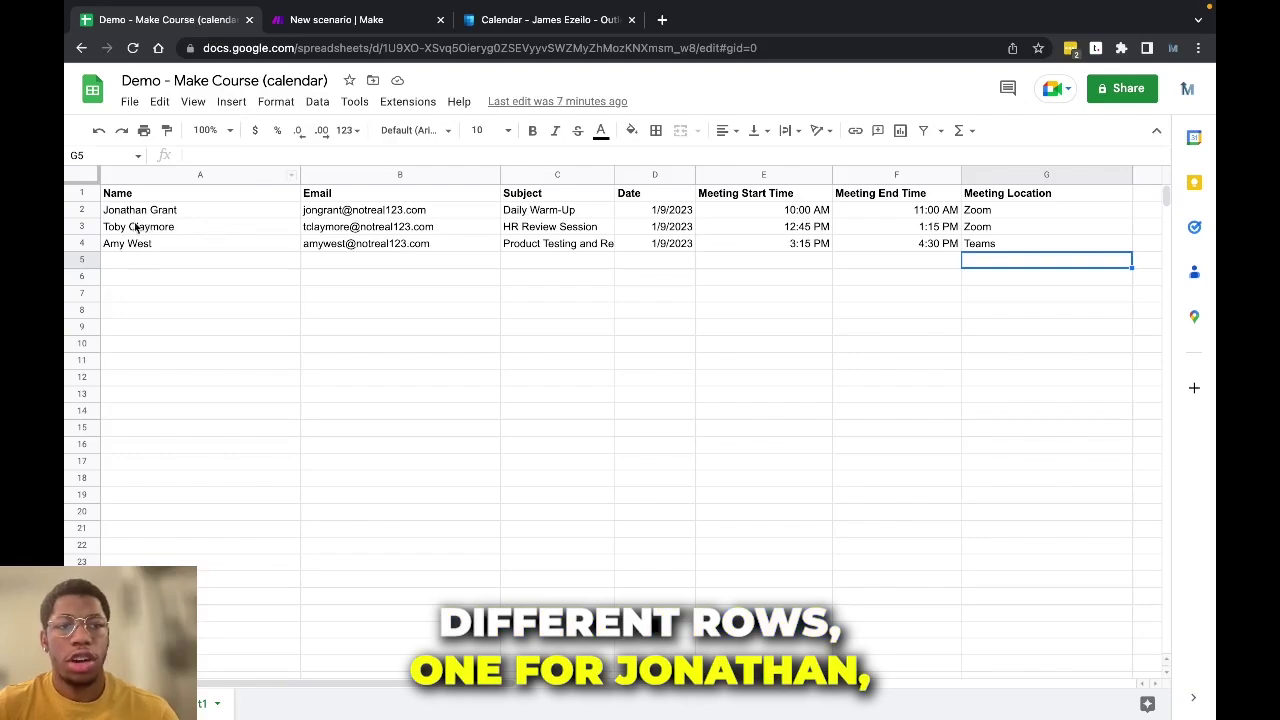
click(396, 28)
click(925, 236)
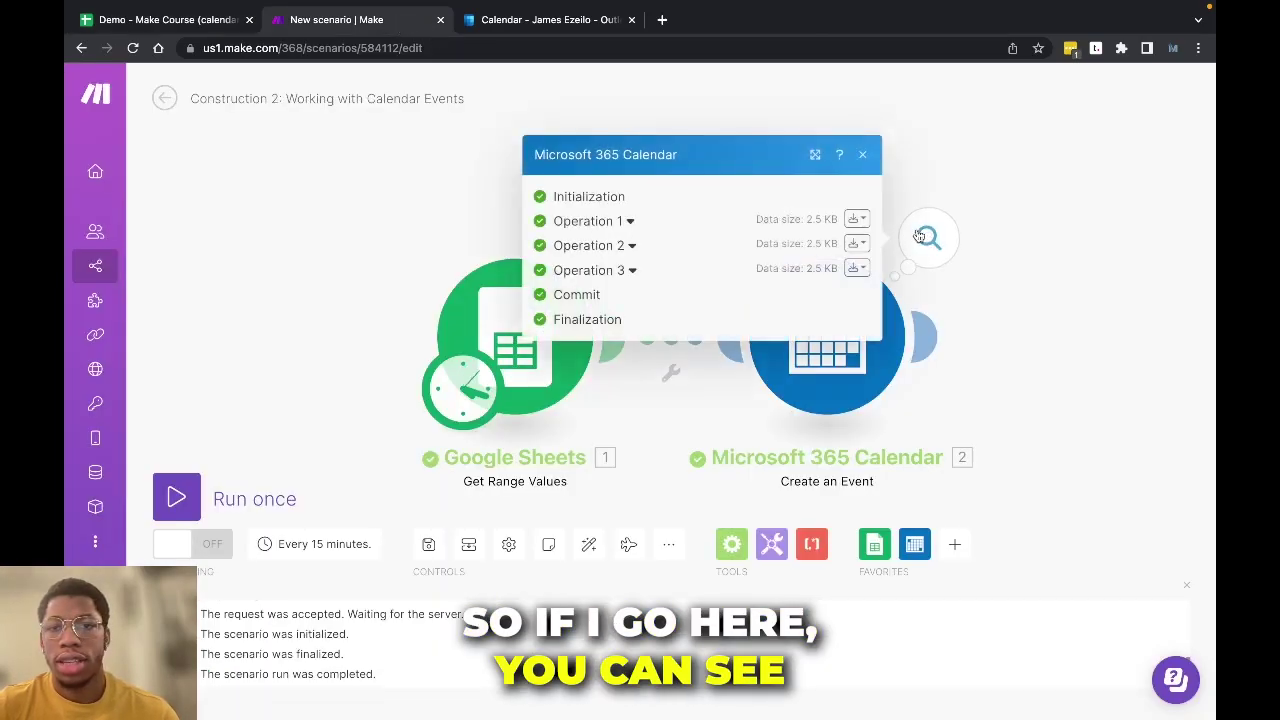
click(630, 221)
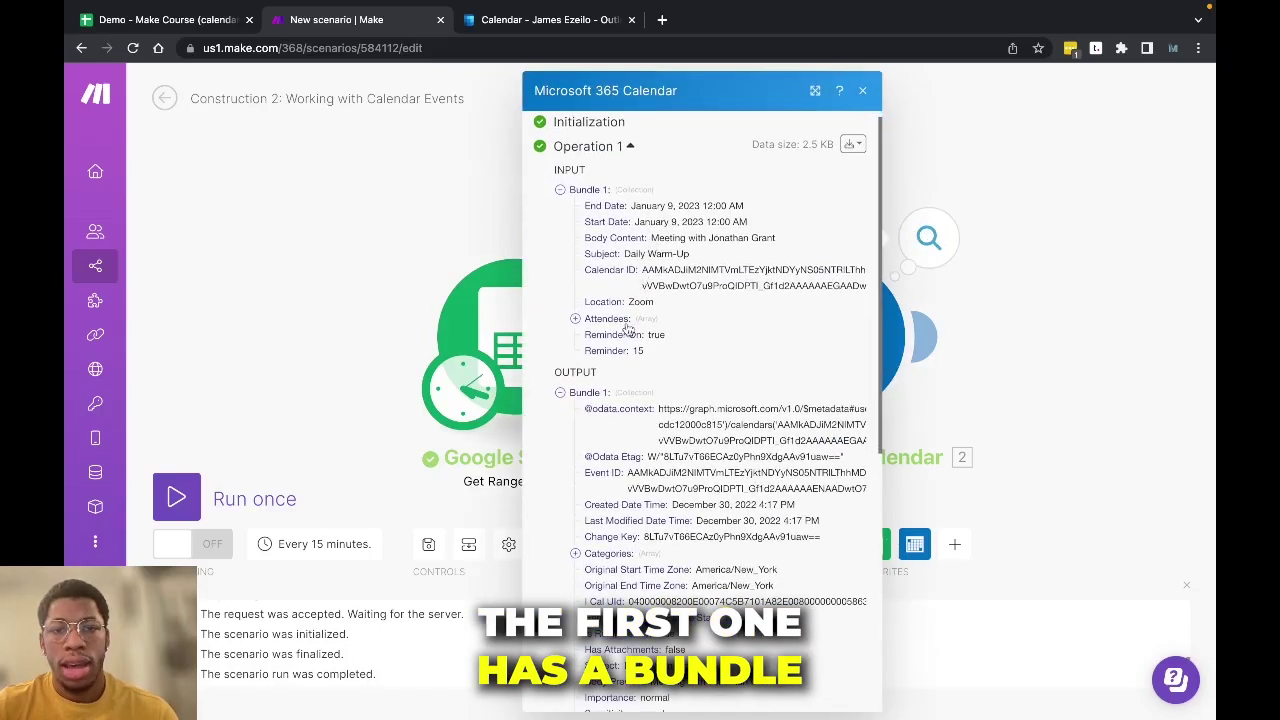
scroll(615, 545, down, 5)
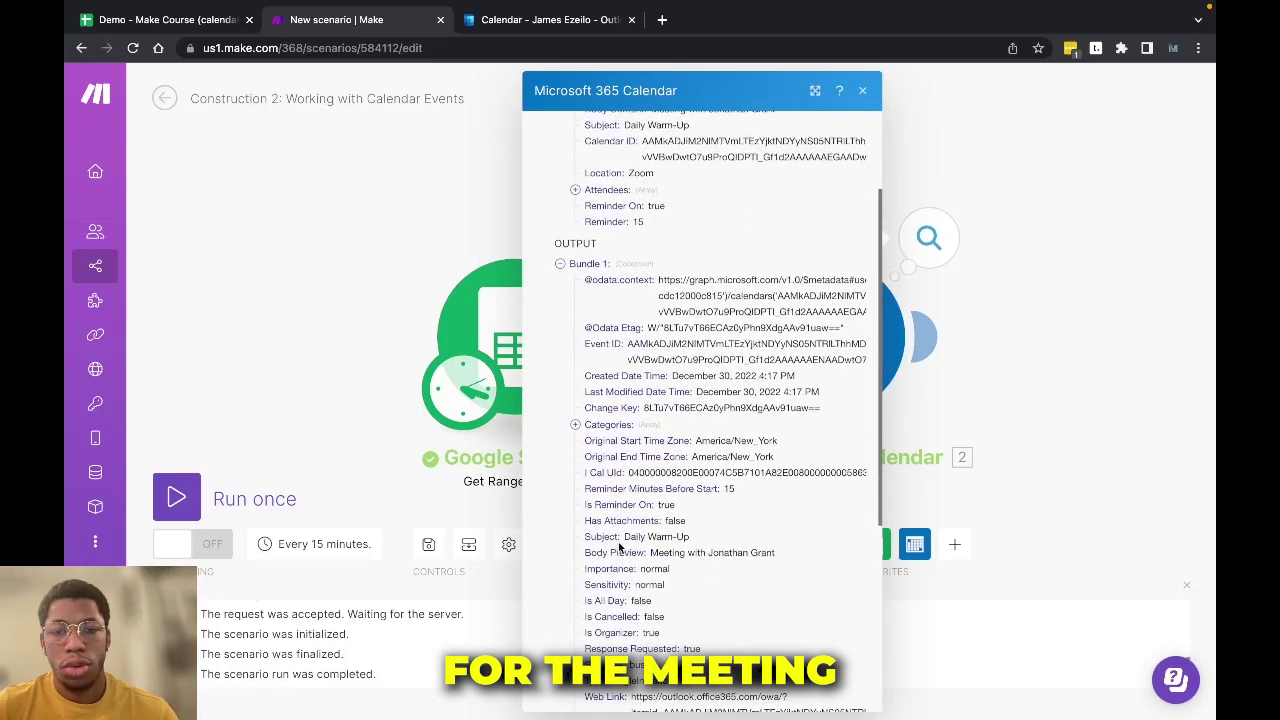
scroll(642, 398, down, 4)
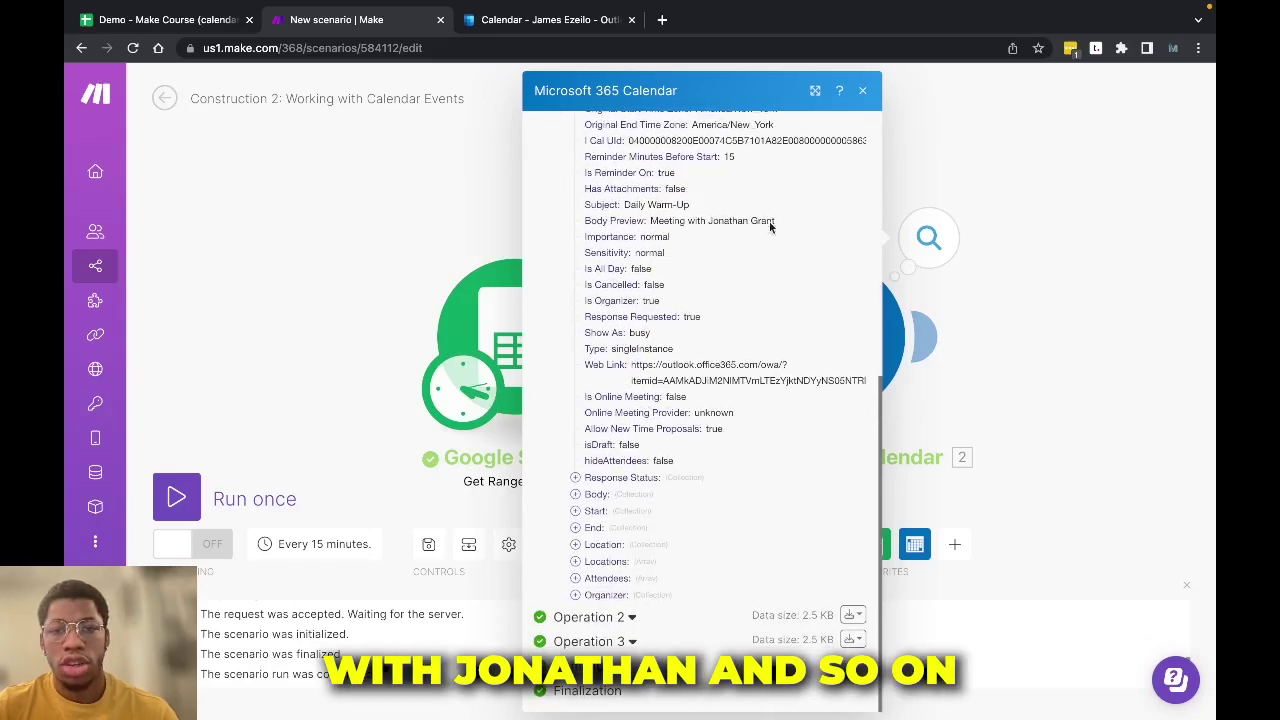
scroll(658, 286, up, 9)
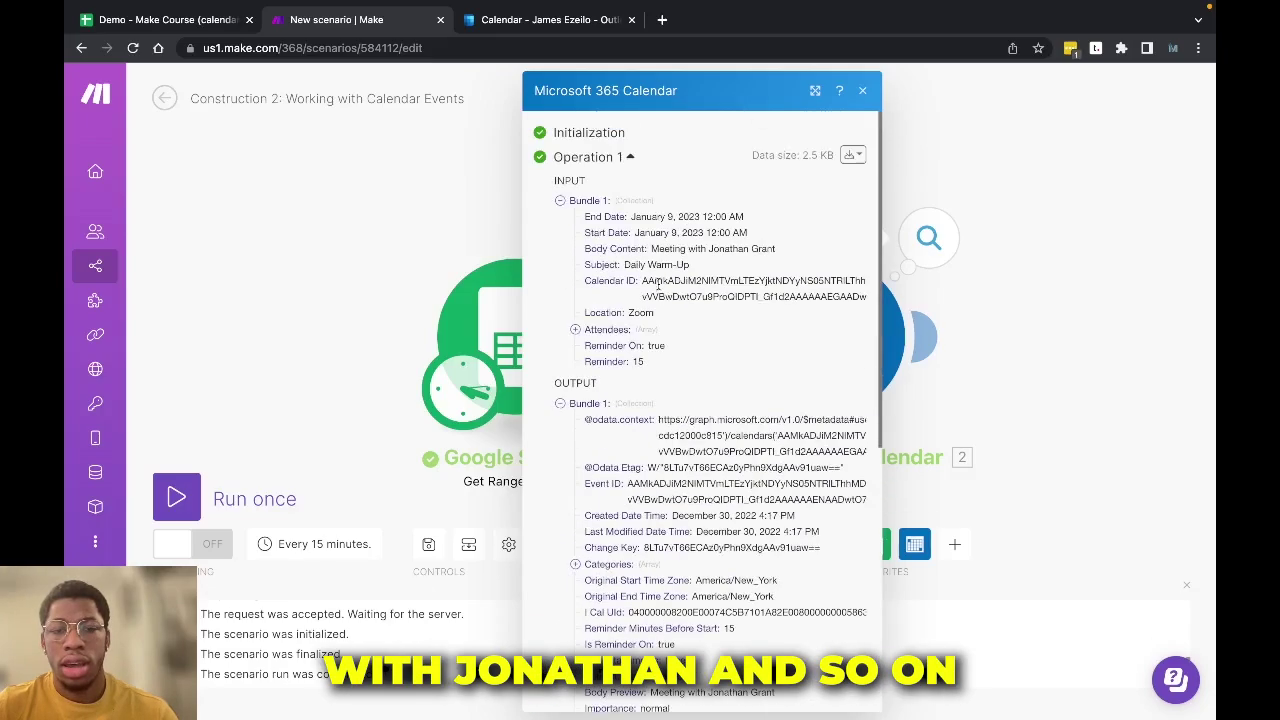
click(566, 160)
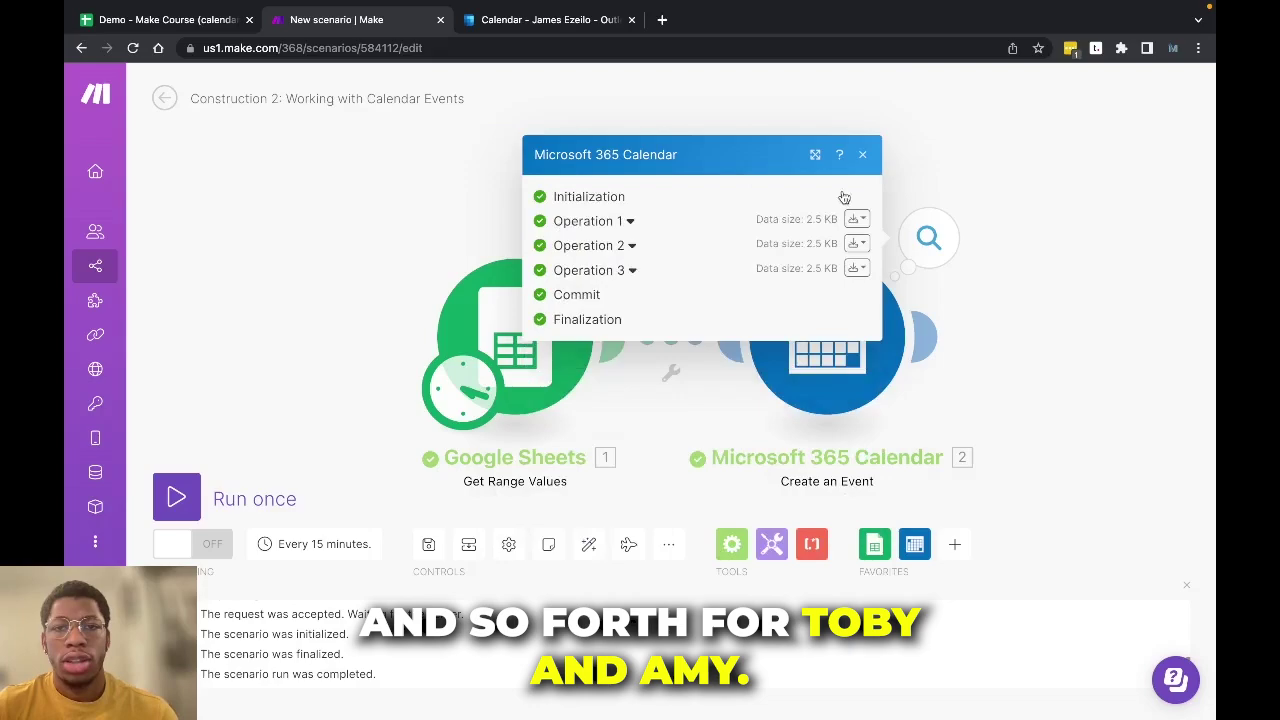
click(863, 156)
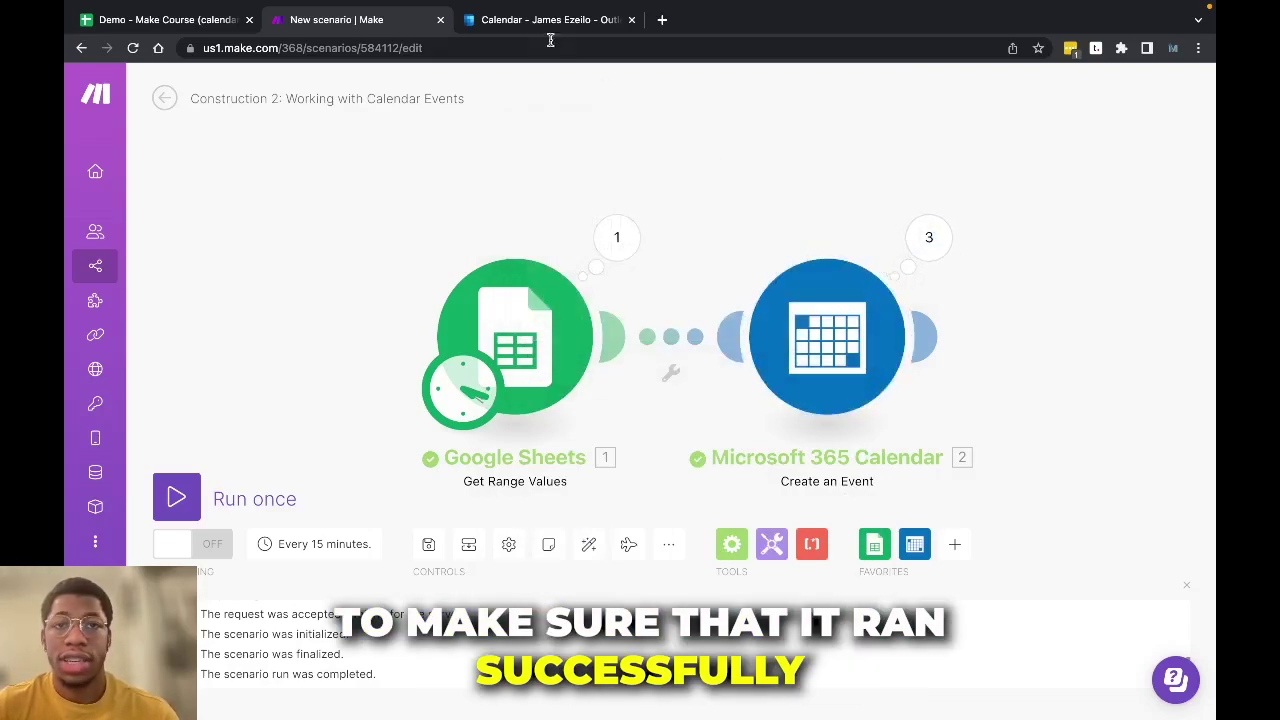
Check the meeting dates in the spreadsheet, then switch to the Outlook calendar and display January 2023
click(199, 27)
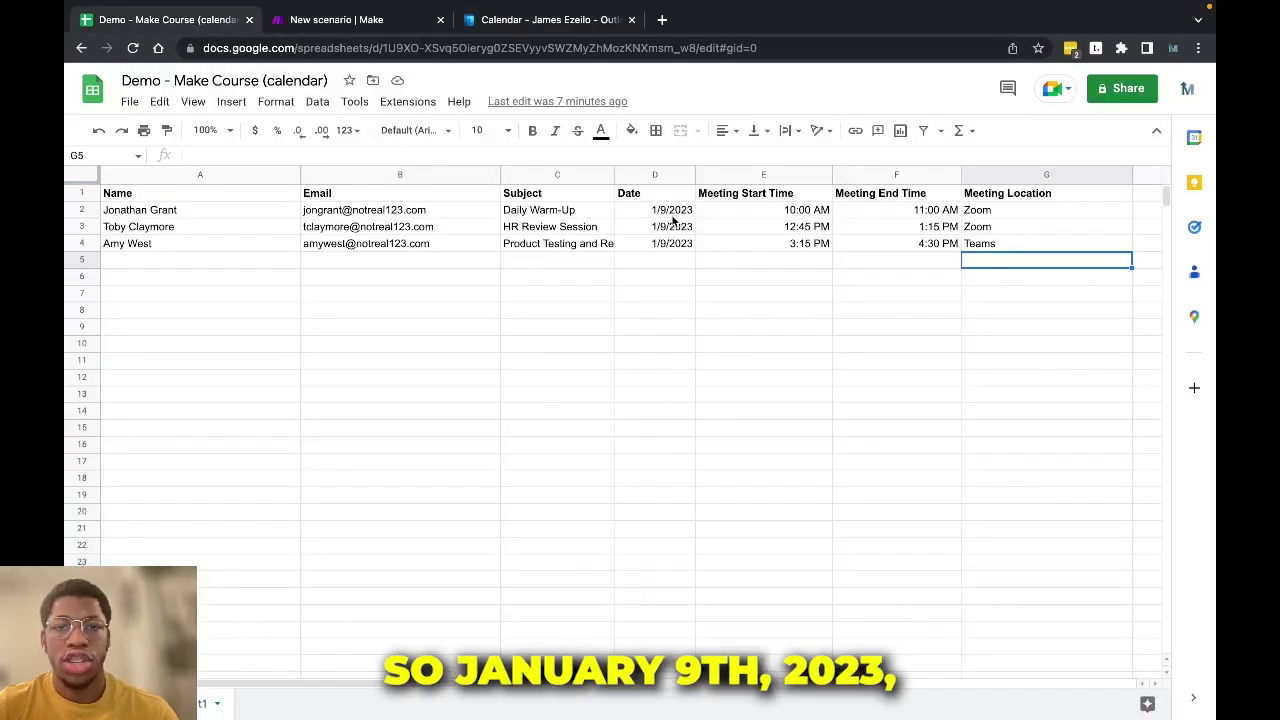
click(540, 22)
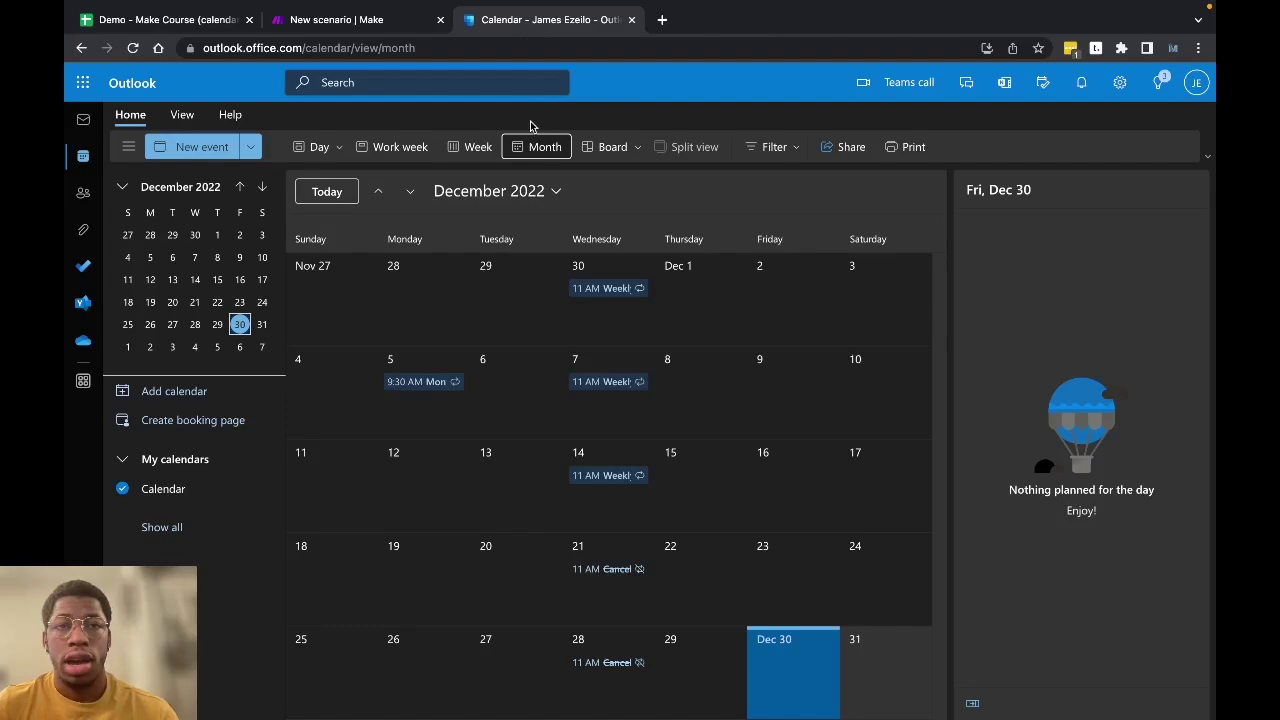
click(487, 195)
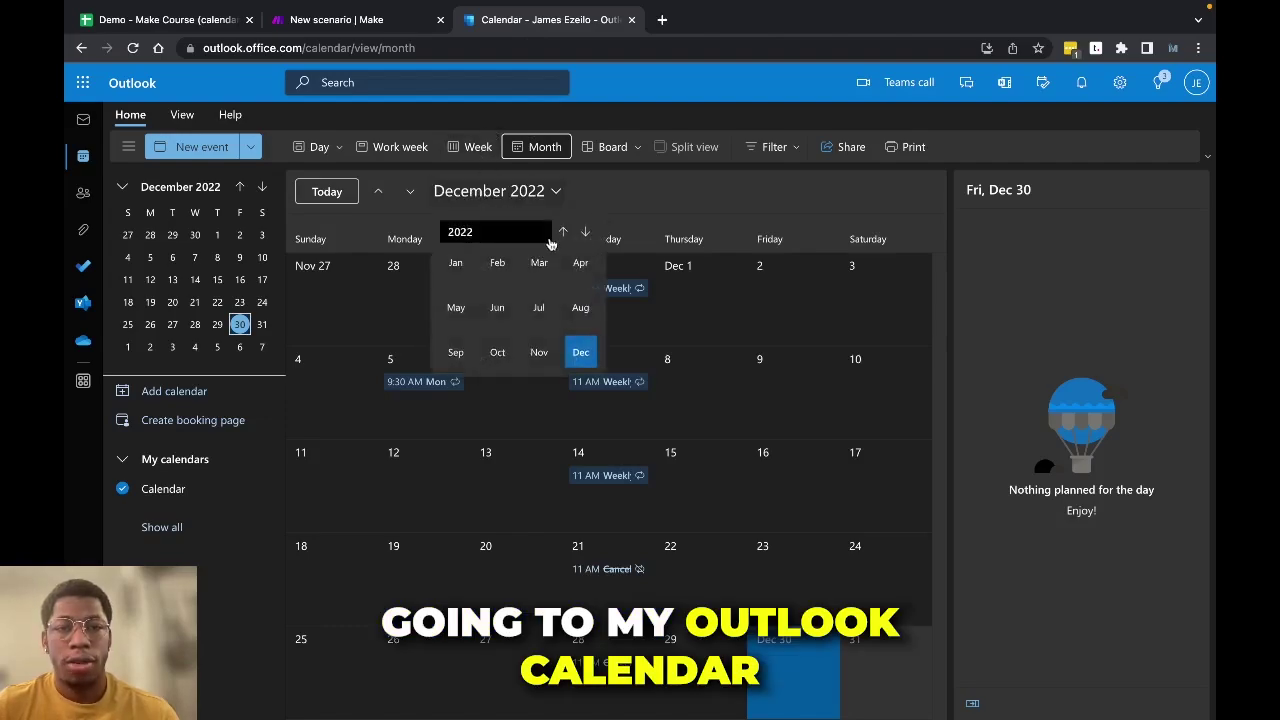
click(588, 233)
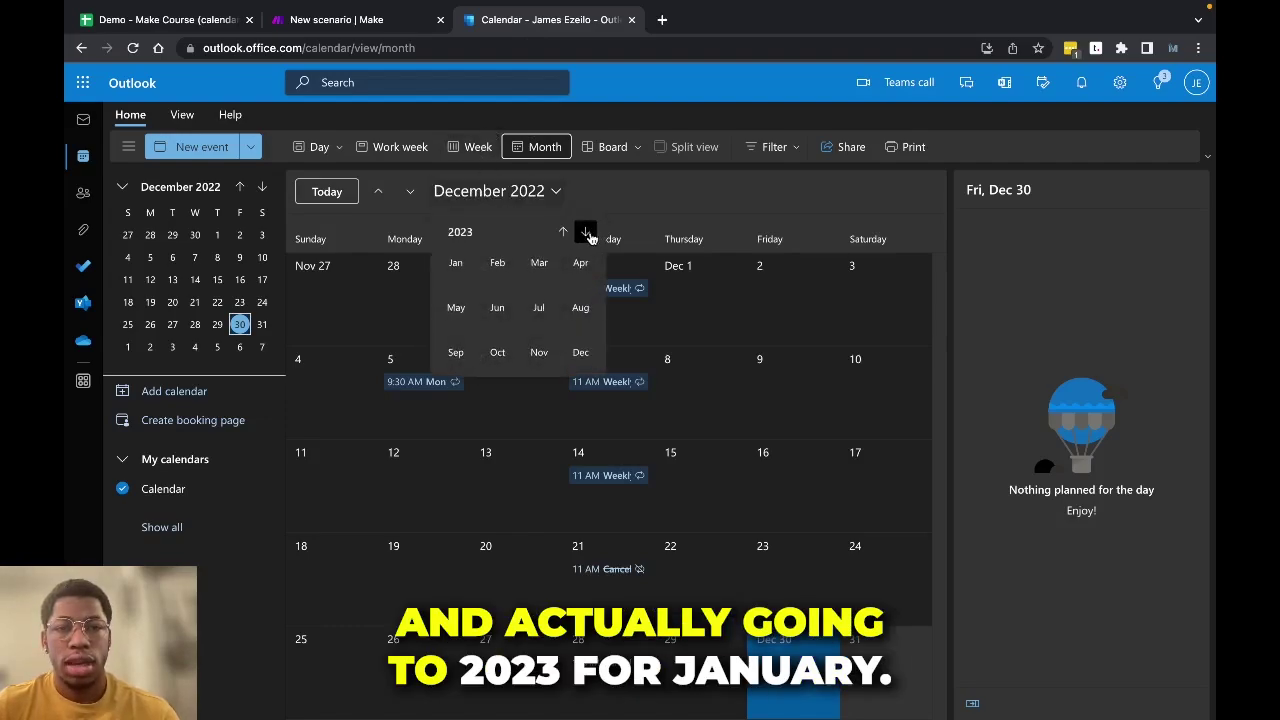
click(455, 263)
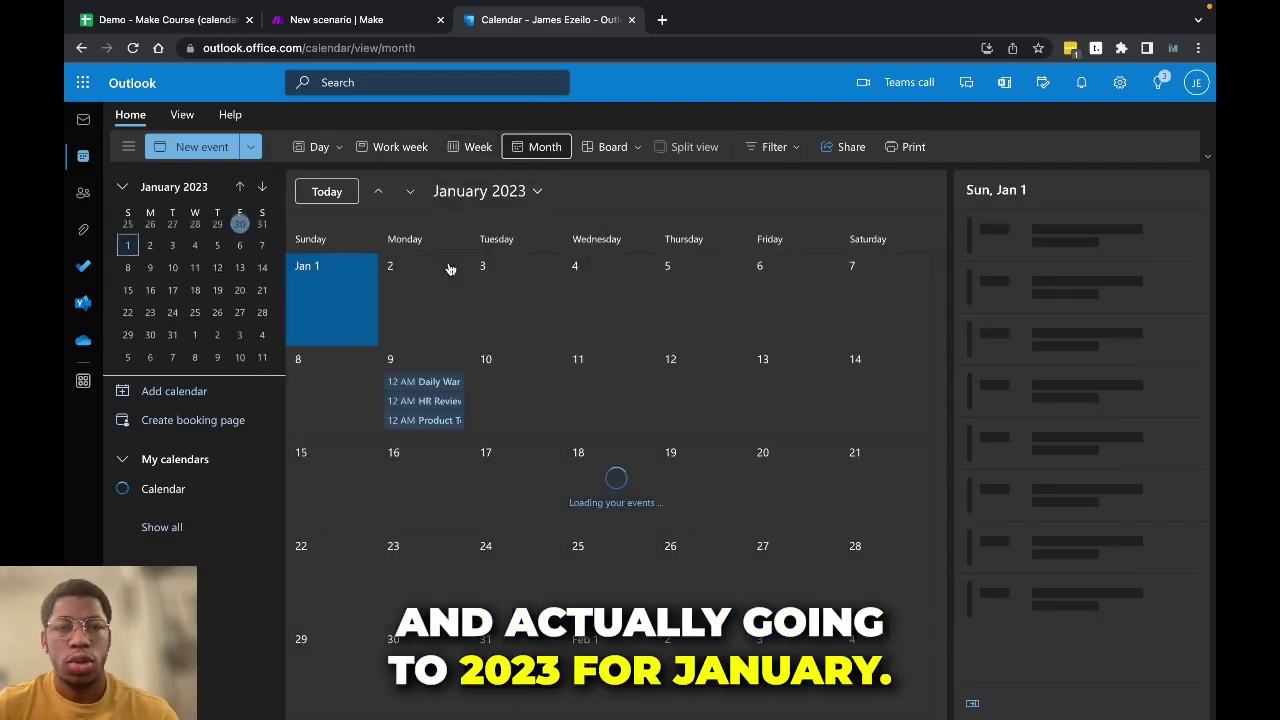
Inspect the Daily Warm-Up, HR Review Session and Product Testing and Review events on January 9, comparing their details with the spreadsheet rows
click(428, 382)
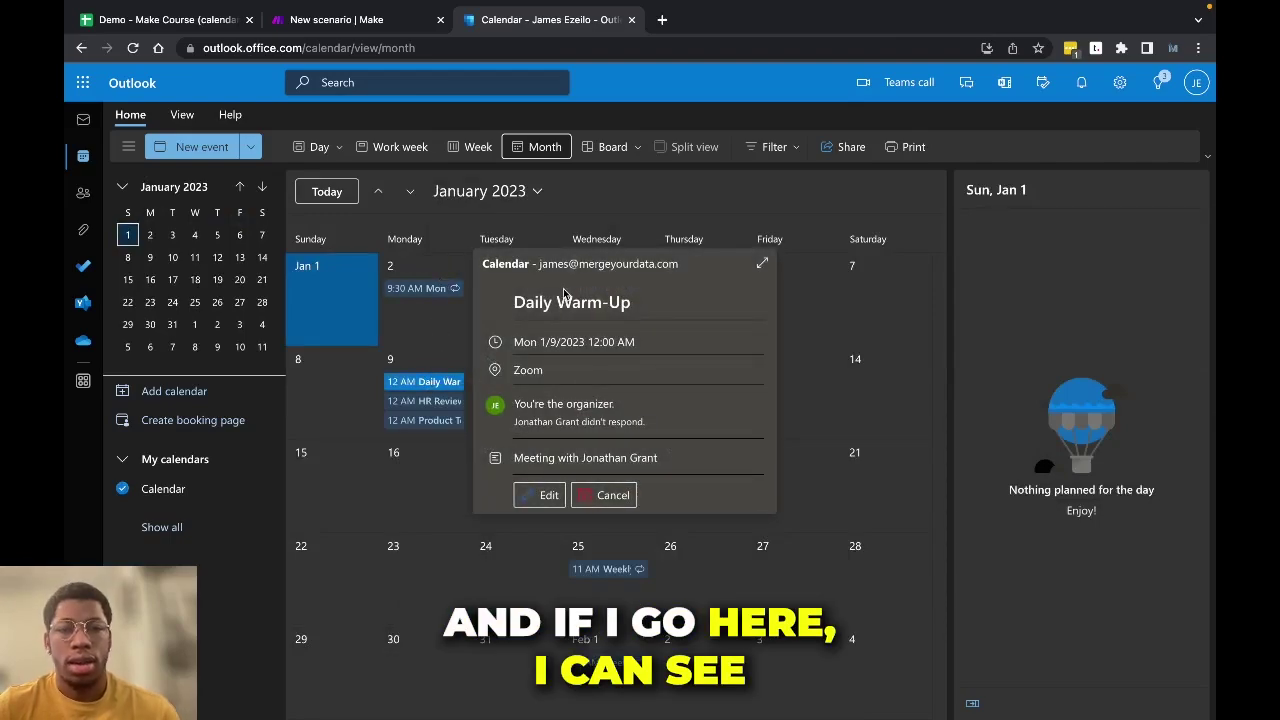
click(205, 22)
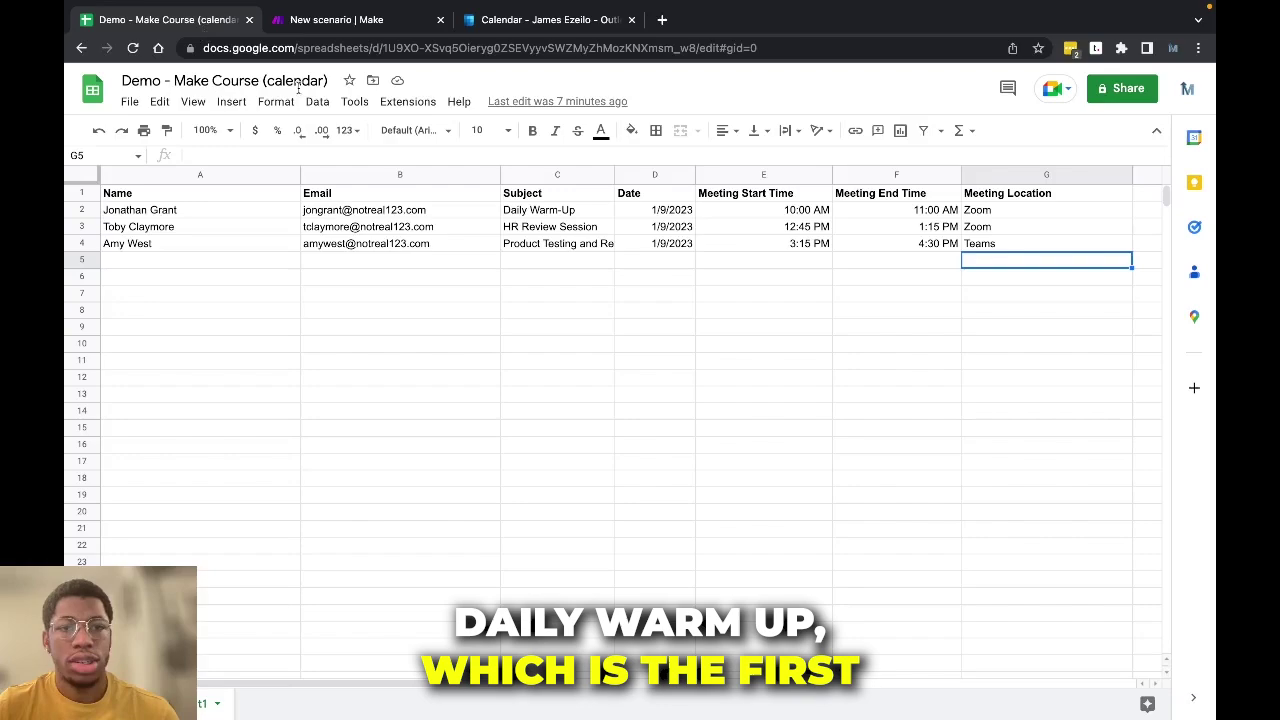
click(540, 19)
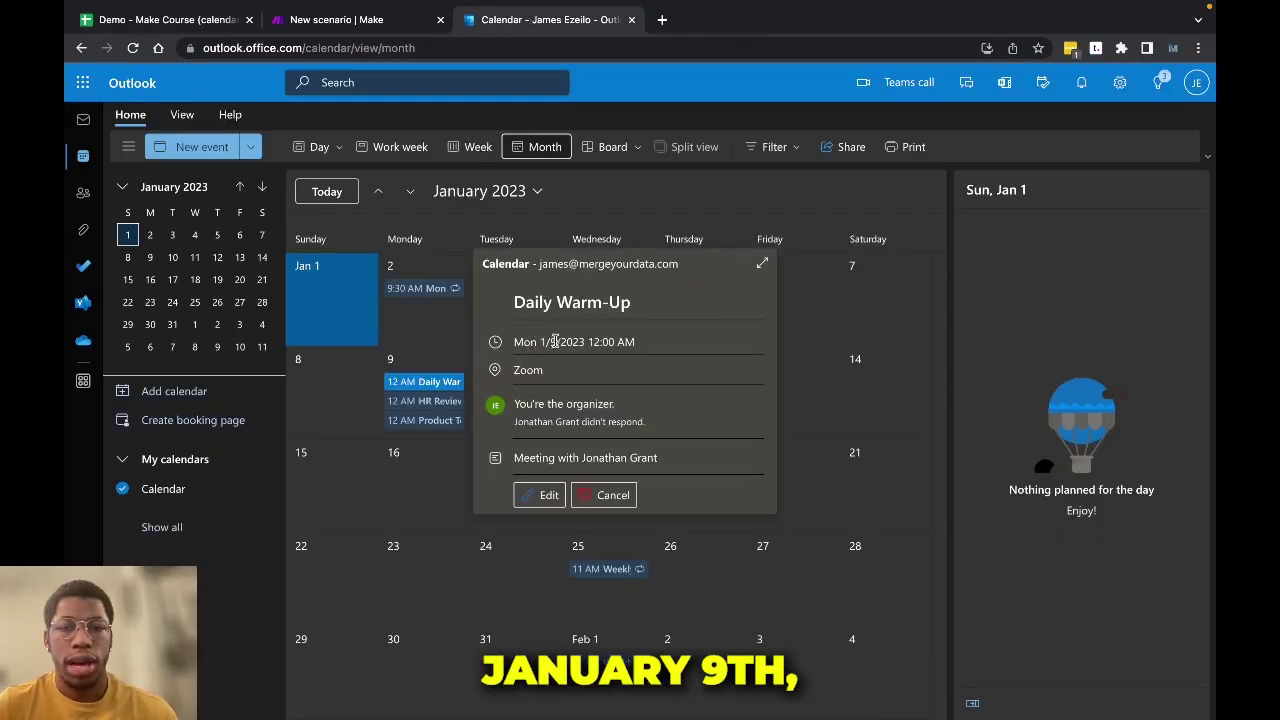
click(424, 400)
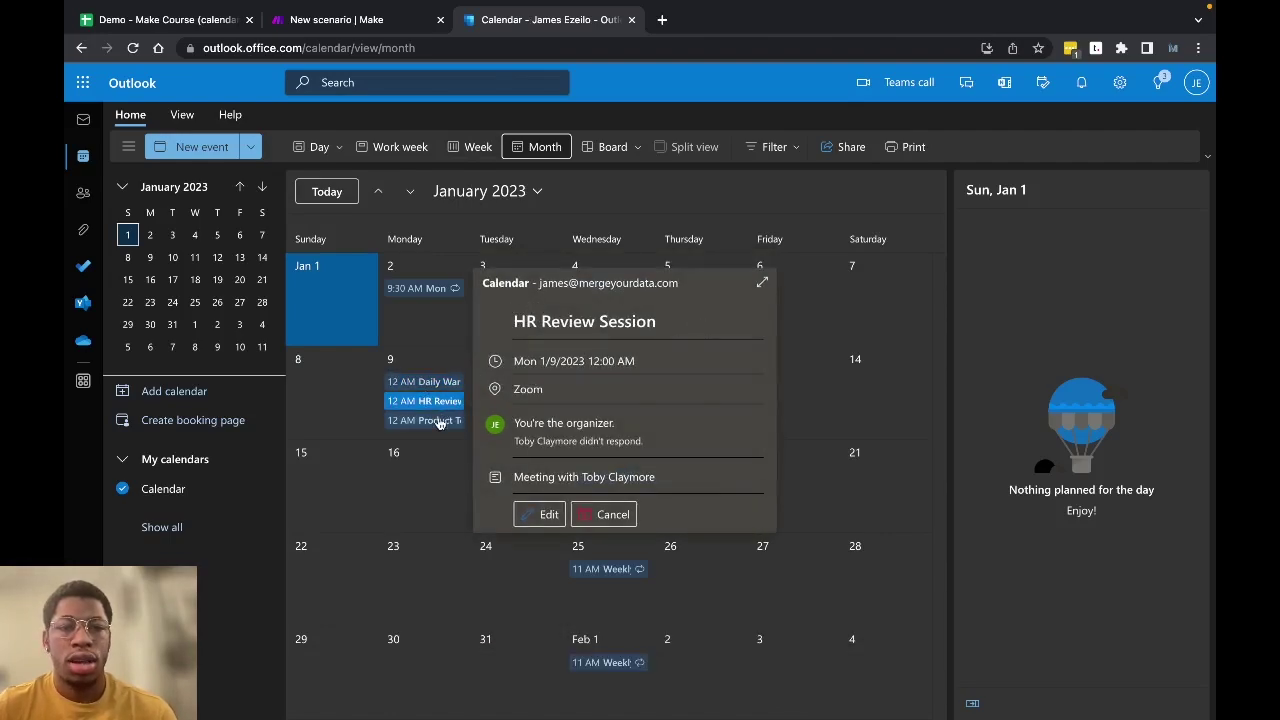
click(432, 420)
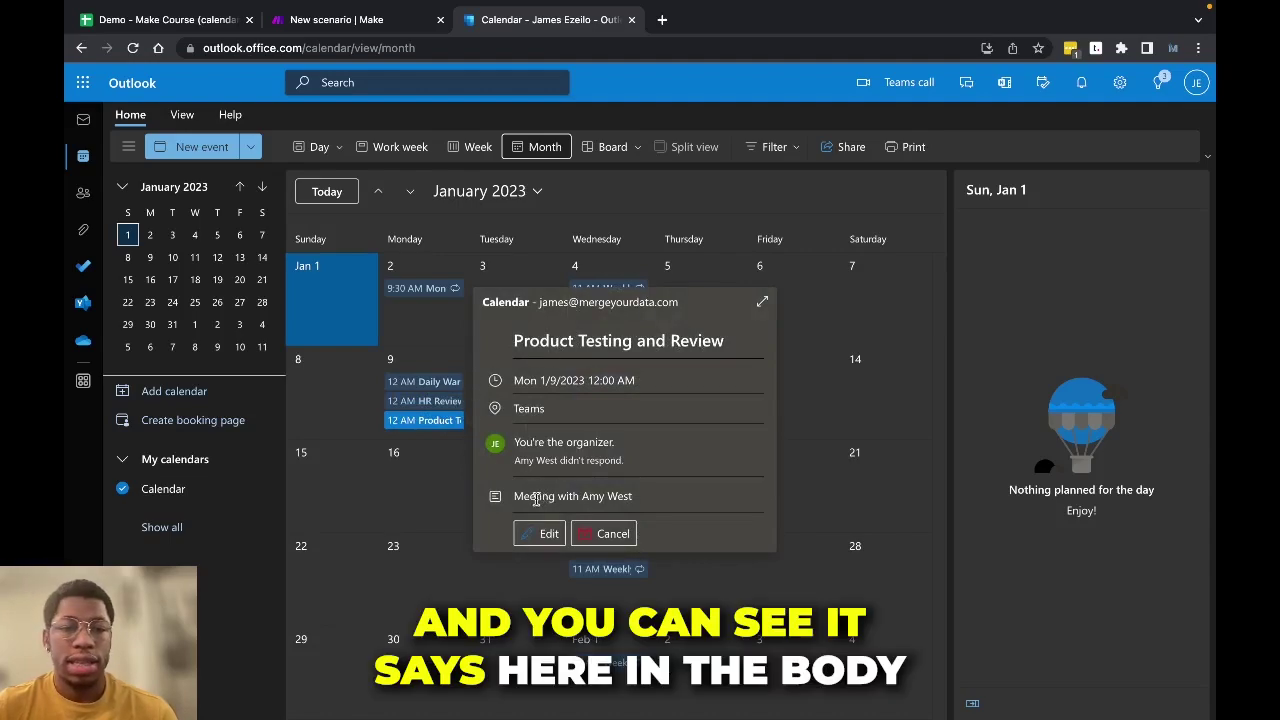
click(422, 401)
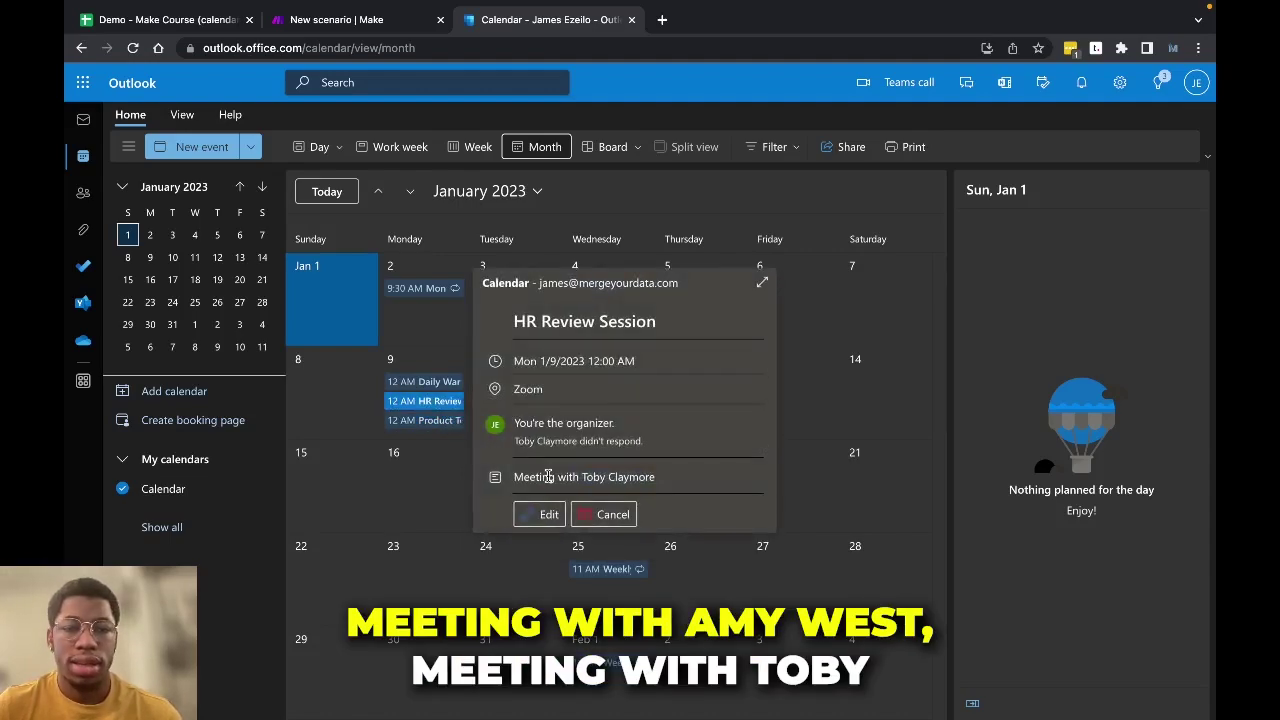
click(428, 382)
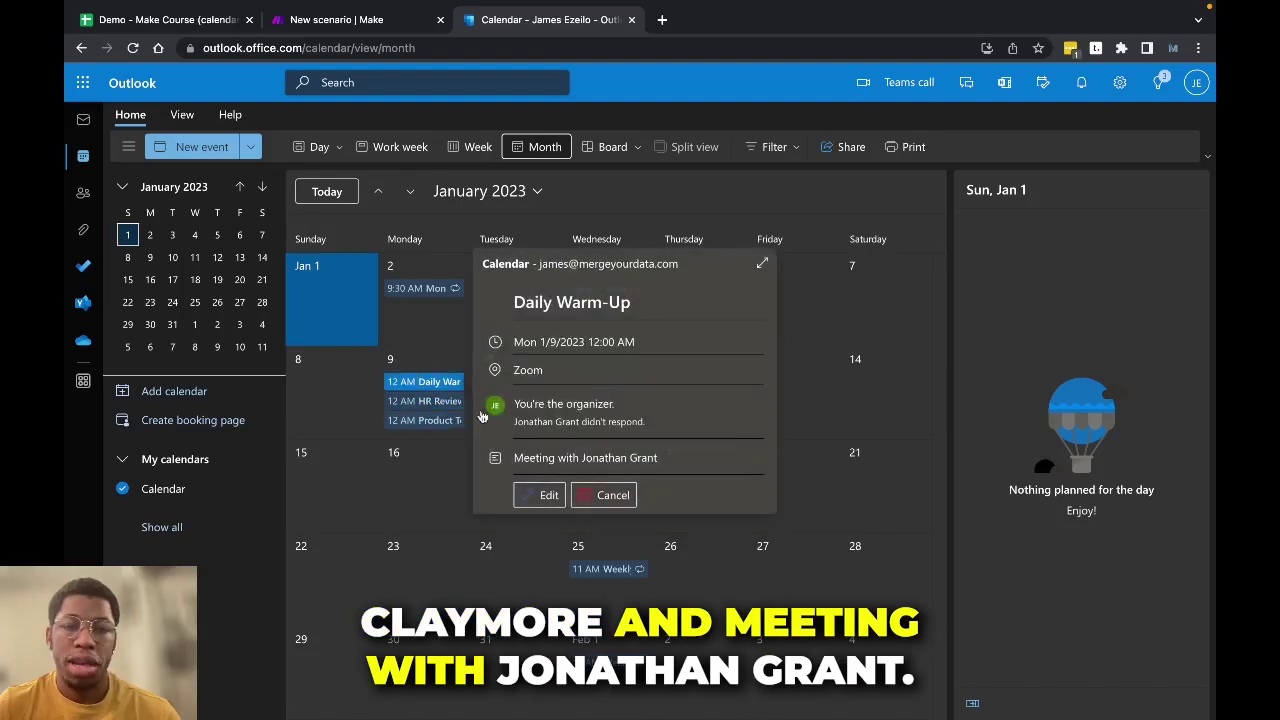
Return to the Make scenario and open the Microsoft 365 Calendar module's settings
click(416, 33)
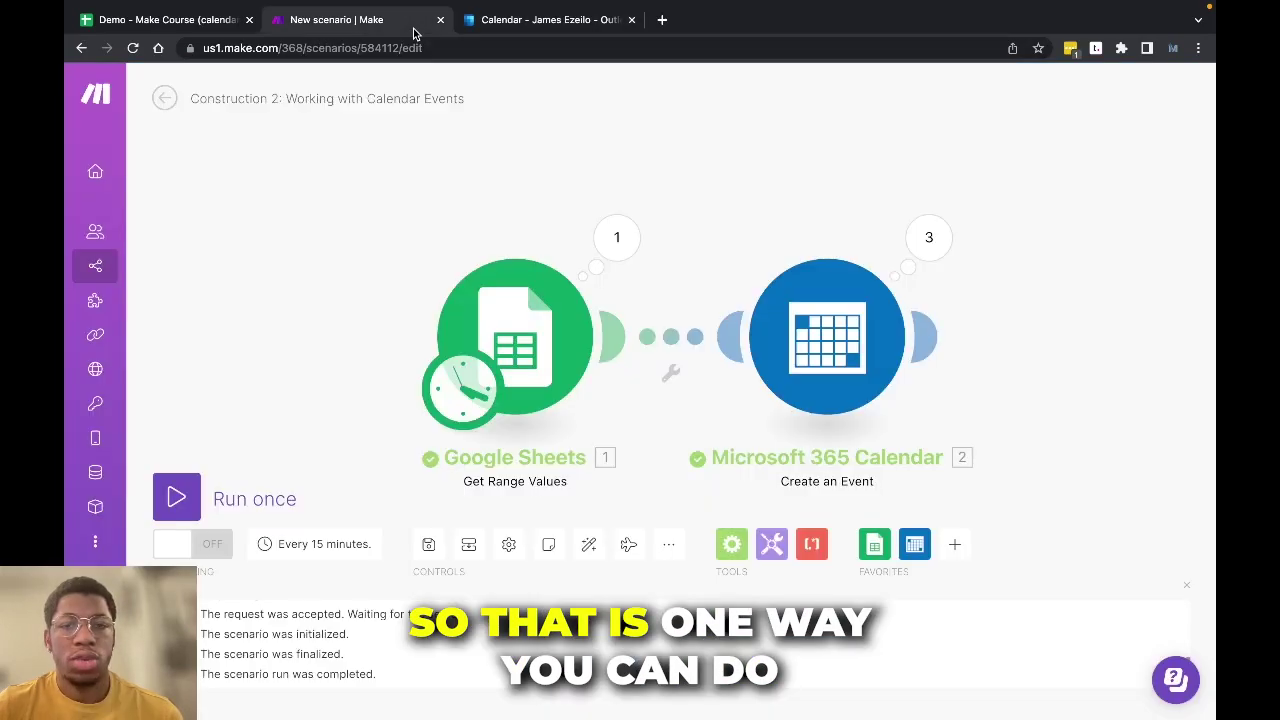
click(806, 320)
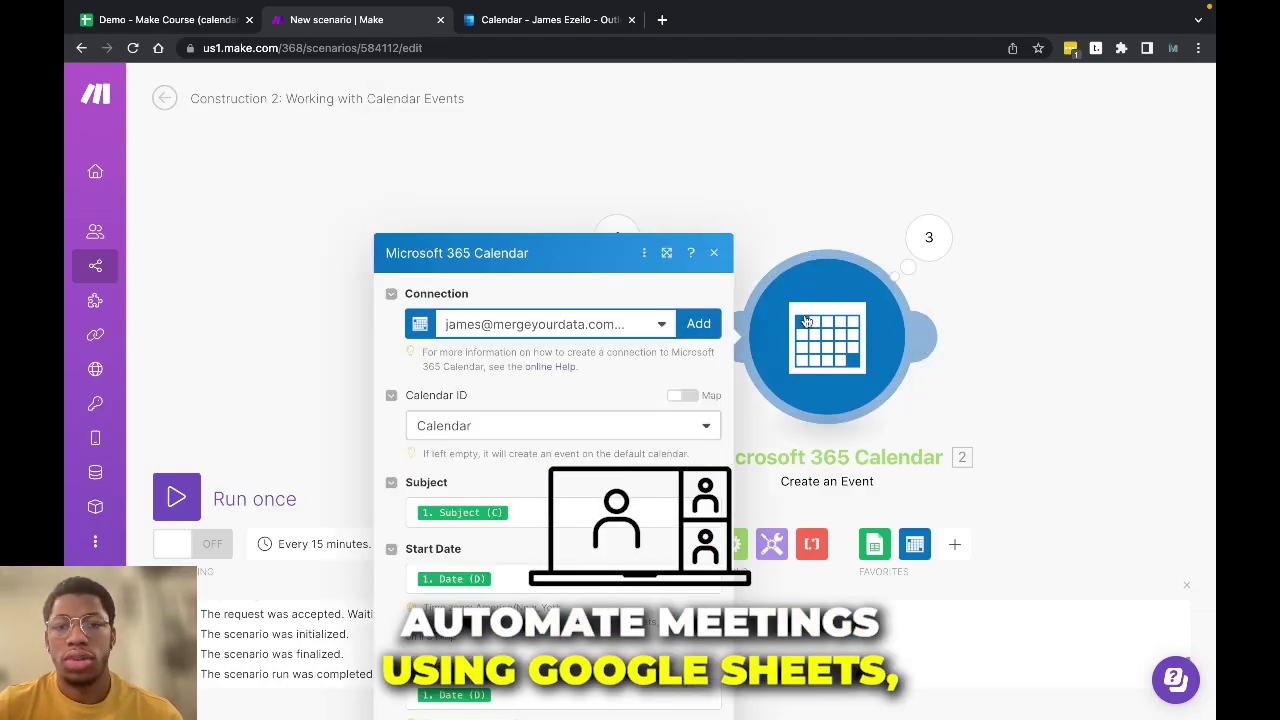